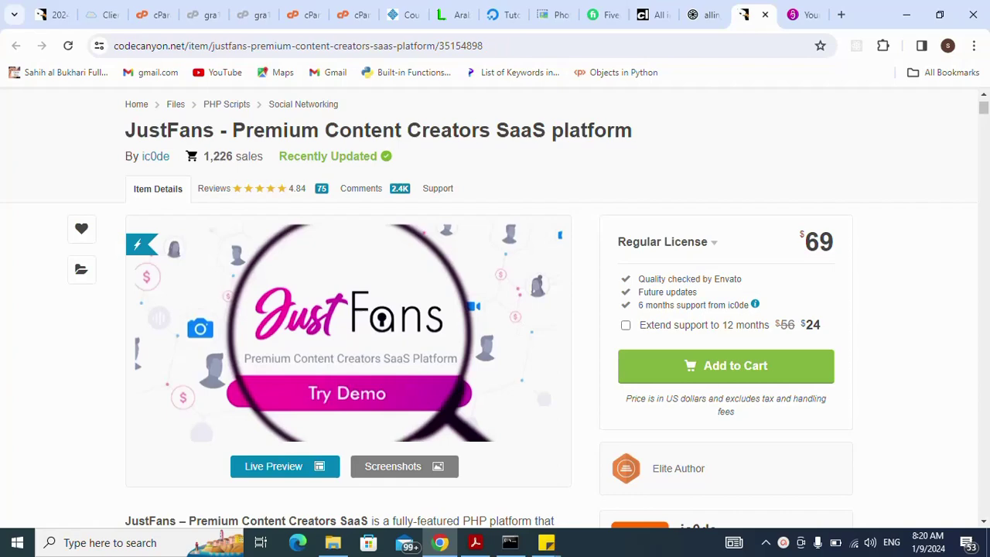
Step: Load codelist.cc in a new Chrome tab from the address bar suggestion
click(783, 543)
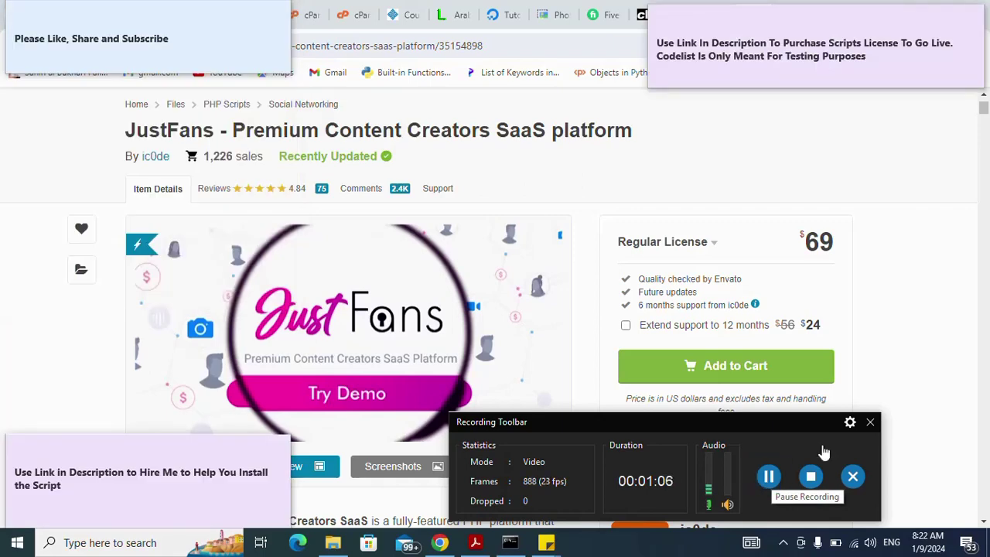
click(869, 424)
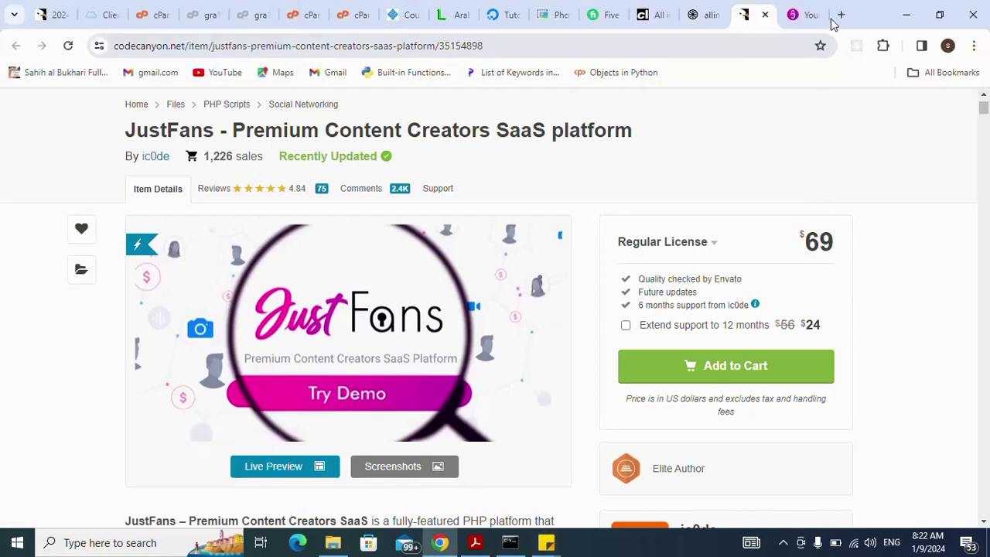
click(841, 16)
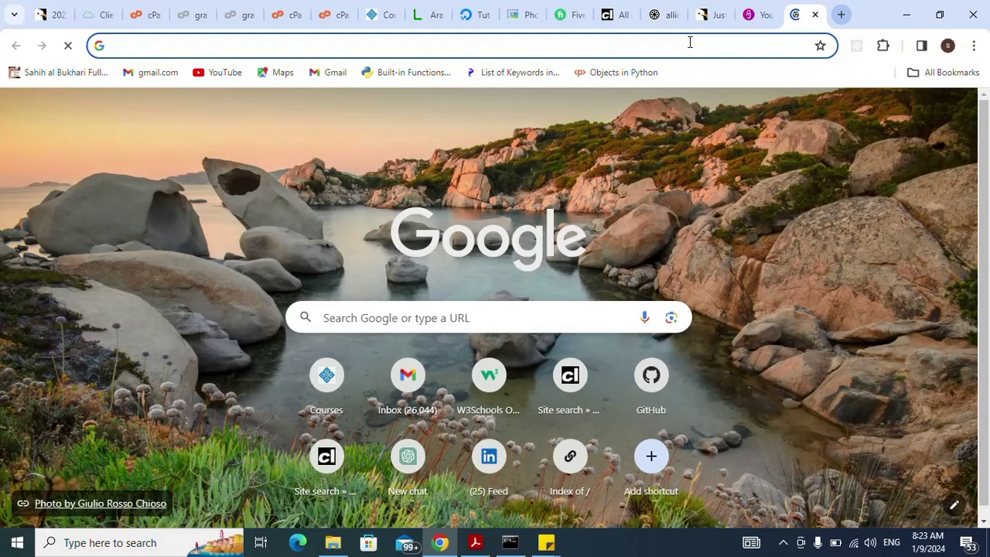
text(codelist.cc)
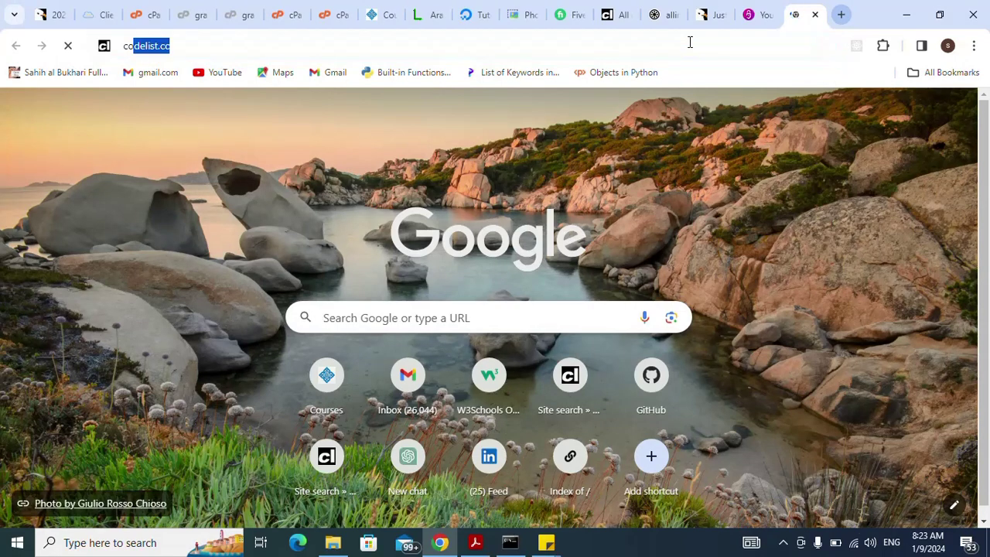
key(Return)
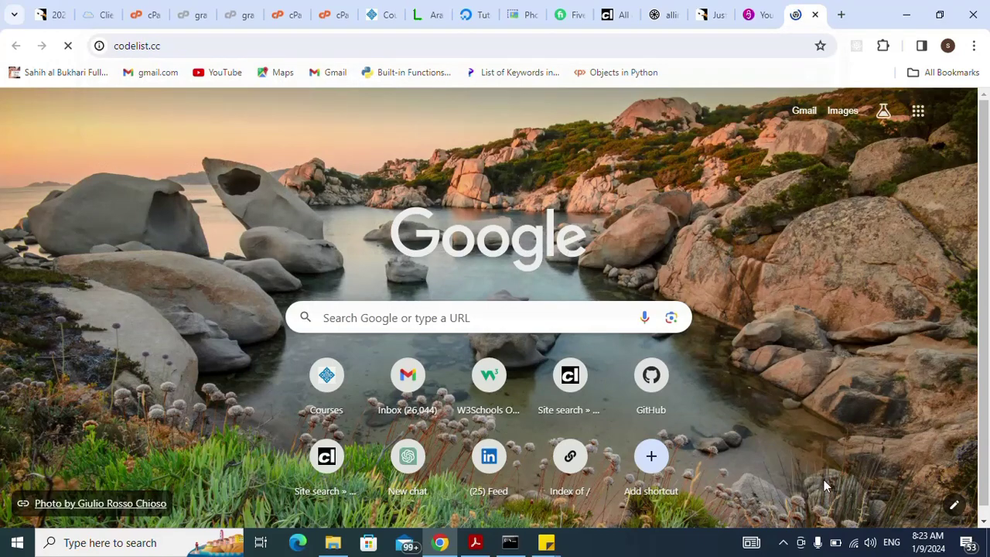
click(784, 544)
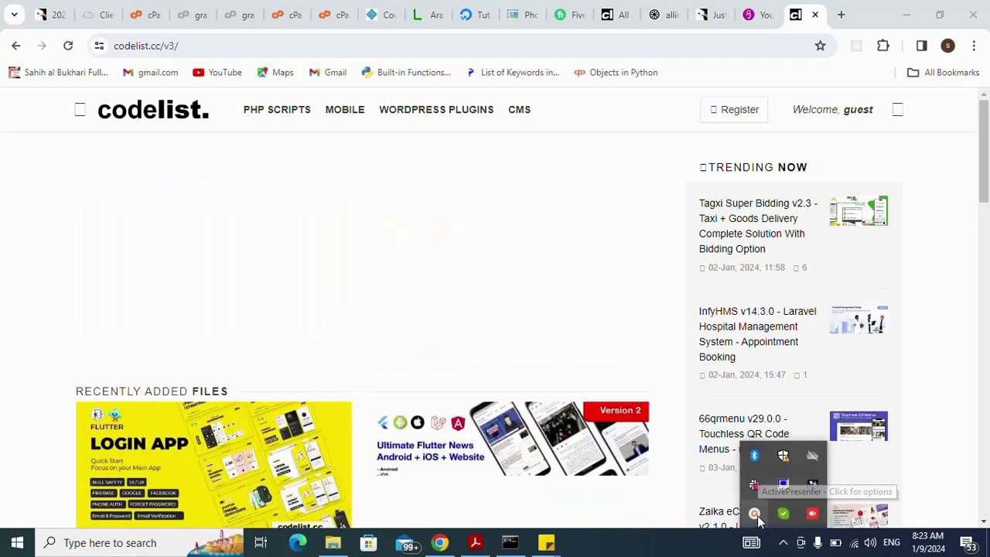
Step: Open the empty search bar from the magnifier icon in the codelist.cc header
click(756, 514)
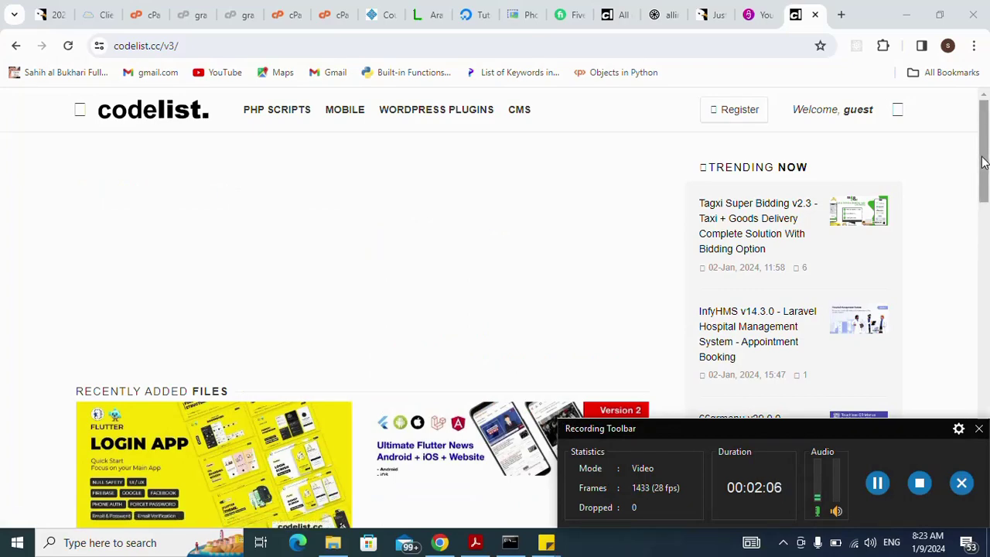
scroll(983, 161, down, 1)
scroll(983, 160, up, 1)
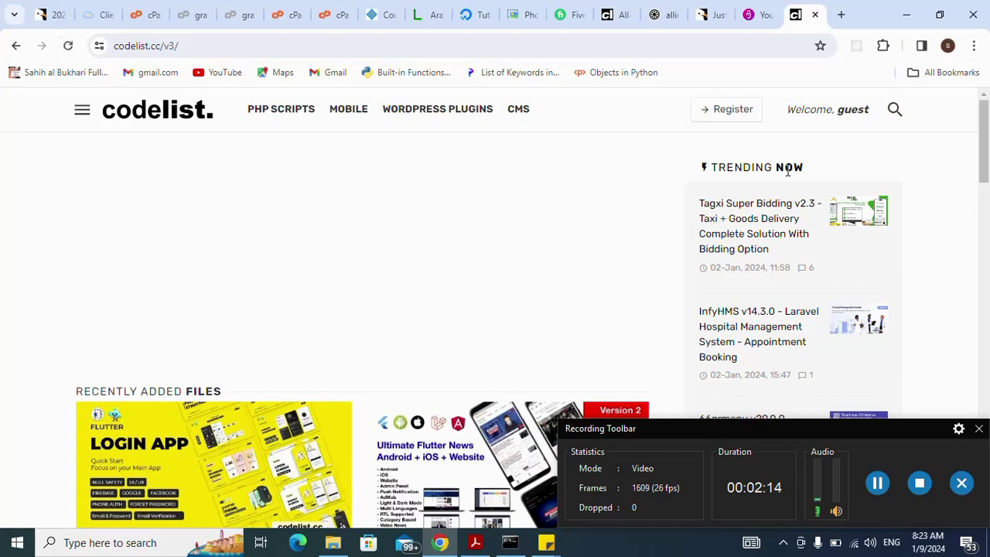
click(895, 111)
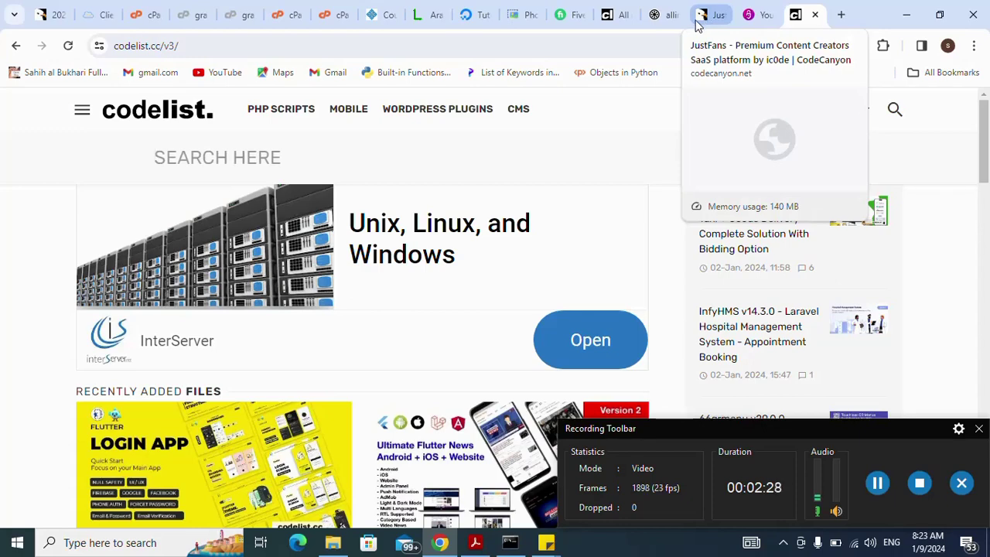
Step: Search codelist.cc for 'justfans premium content'
click(572, 151)
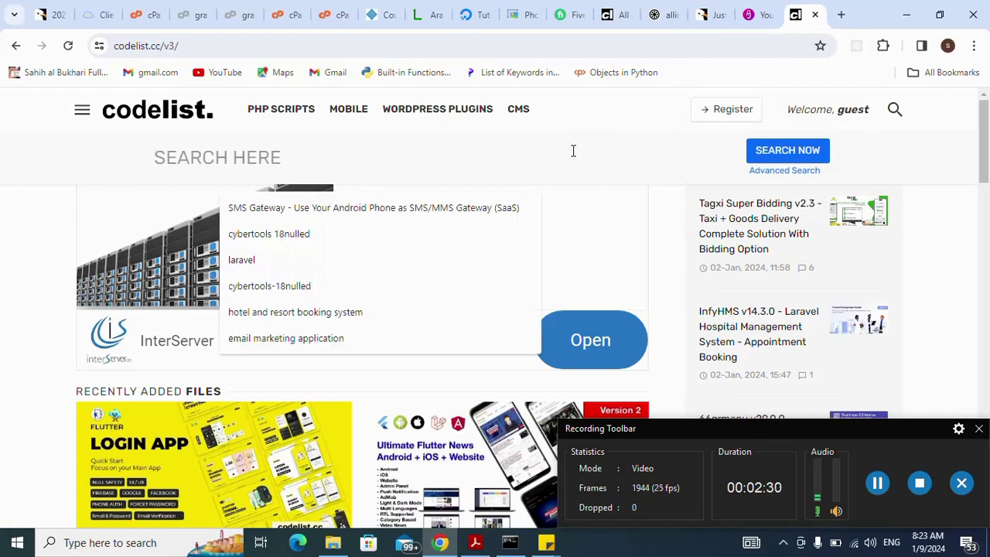
text(ju)
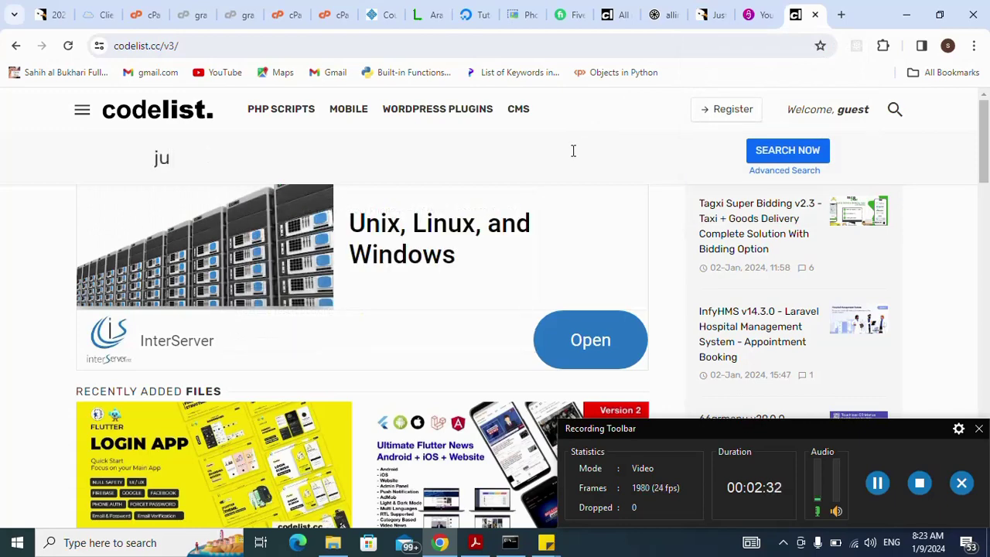
text(stfa)
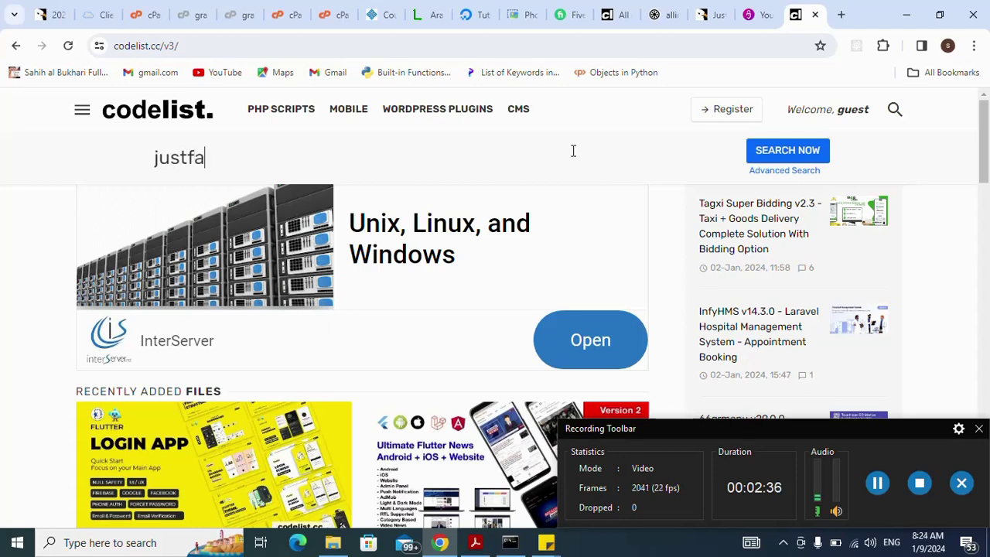
text(ns premium)
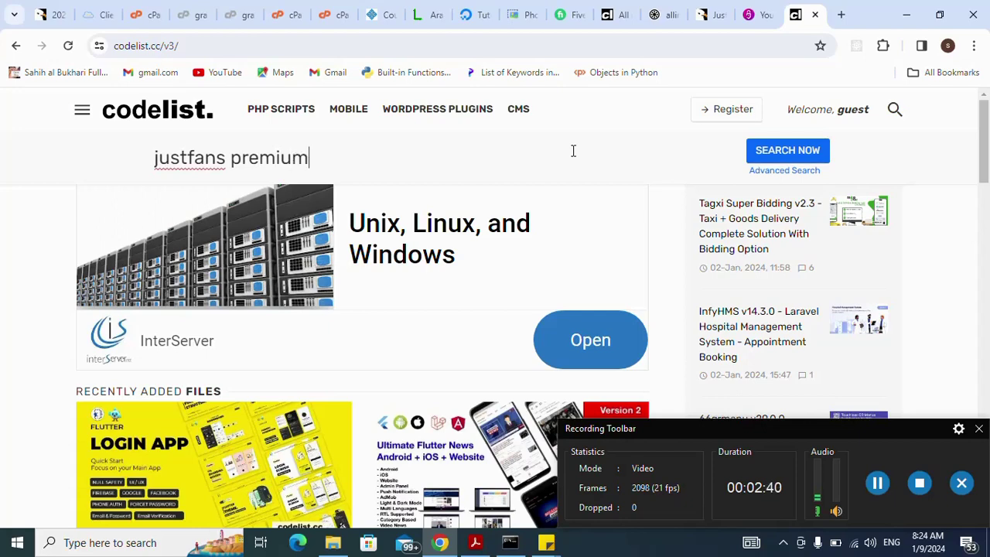
text( content)
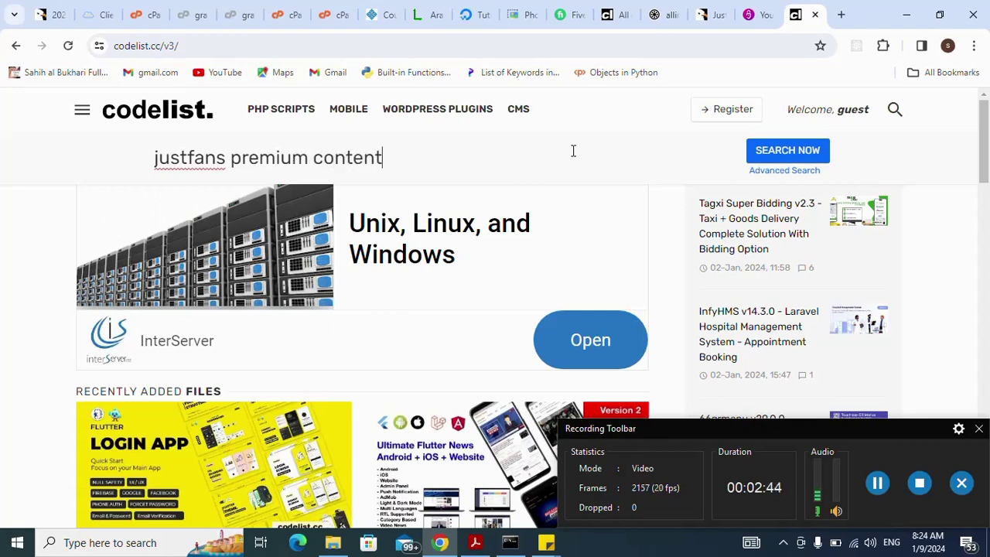
key(Return)
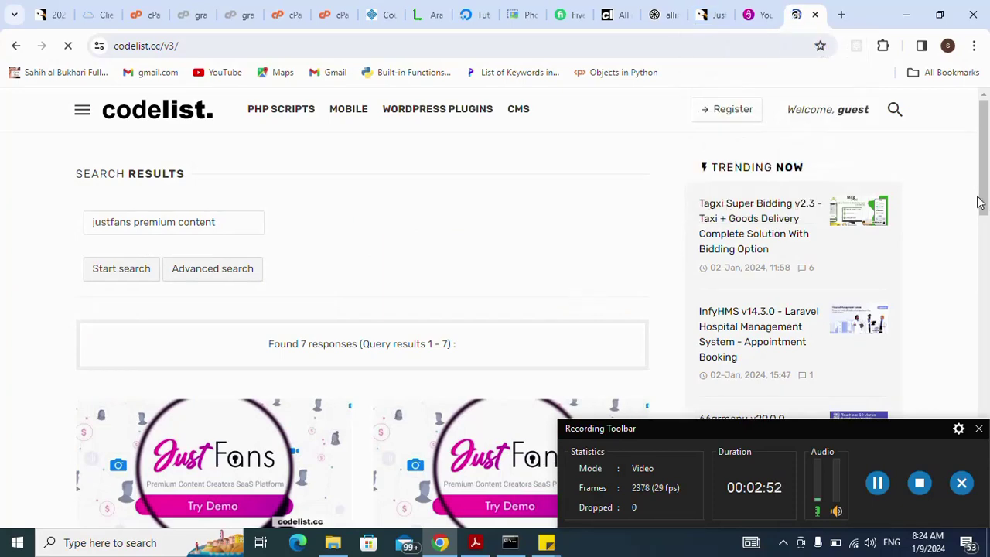
Step: Open the JustFans v6.2.0 post from the 7 search results
drag(984, 202, 984, 255)
scroll(983, 255, down, 1)
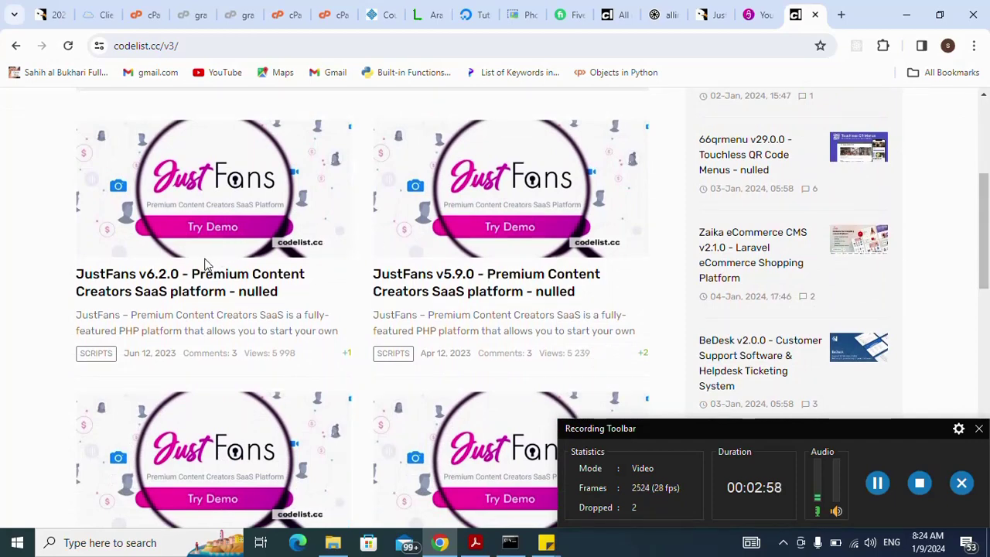
click(201, 290)
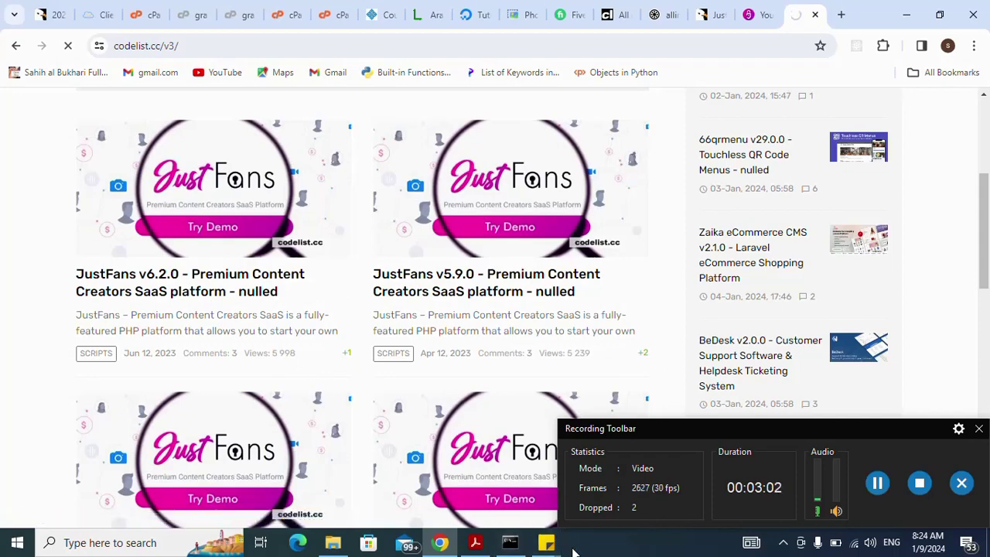
mouse_move(548, 546)
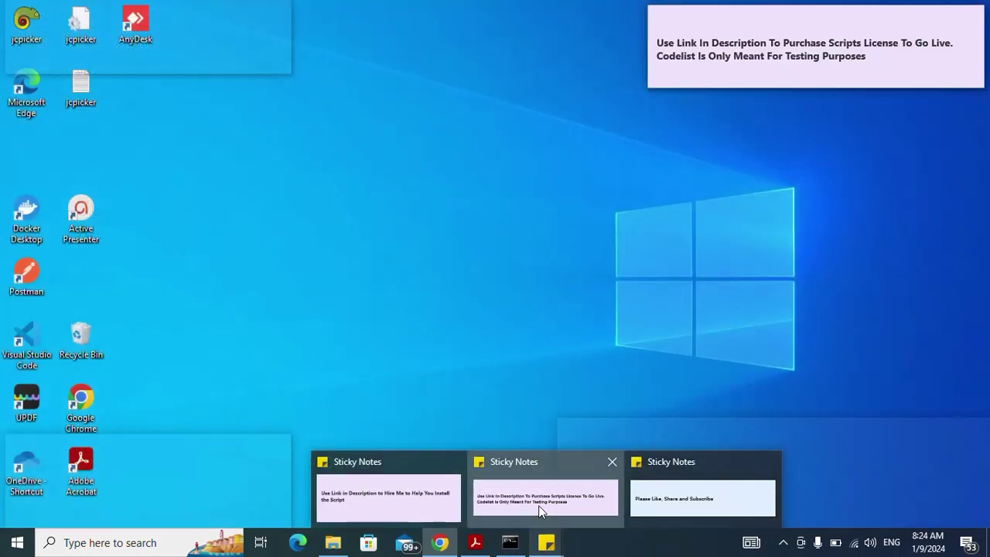
Step: Close the pop-up ad window and select the pixeldrain download link in the JustFans post
click(538, 505)
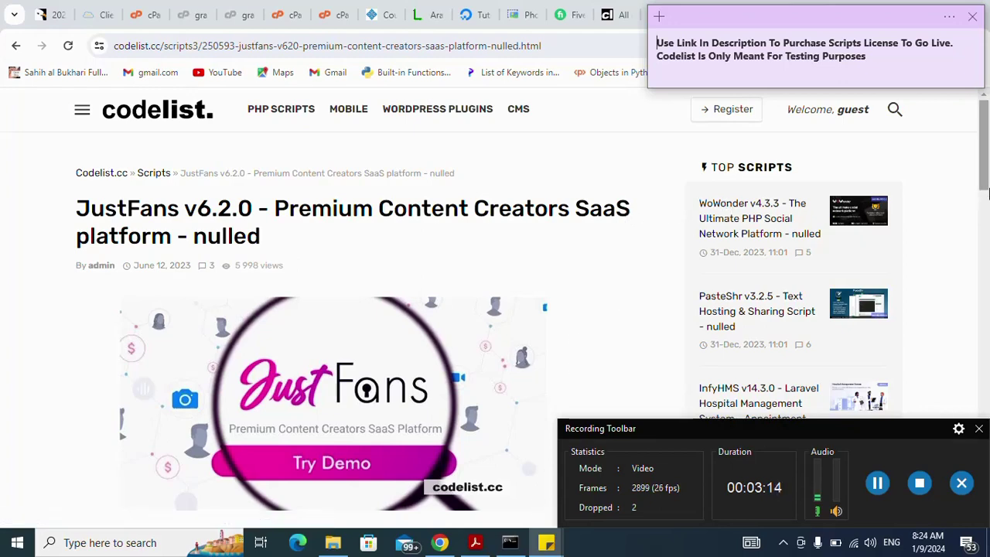
click(953, 212)
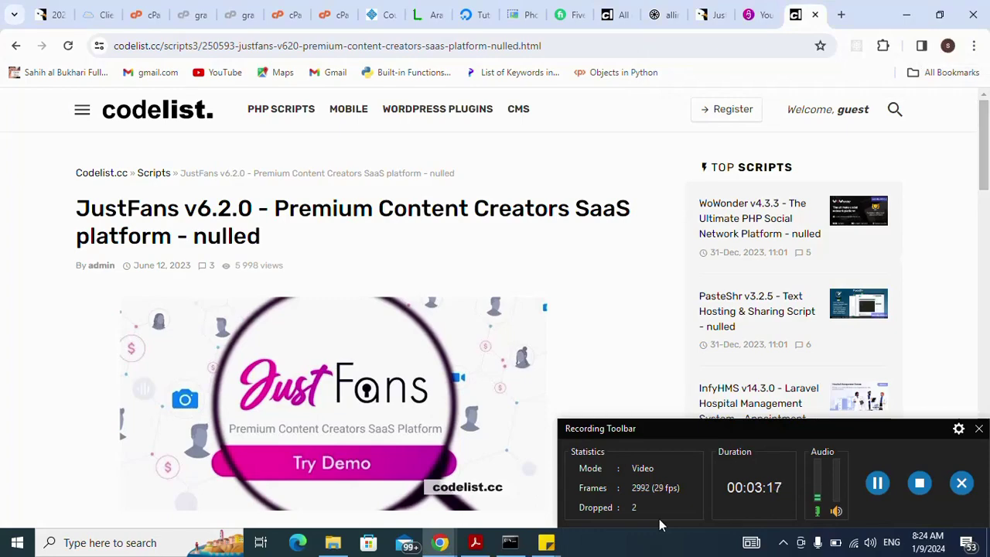
mouse_move(433, 545)
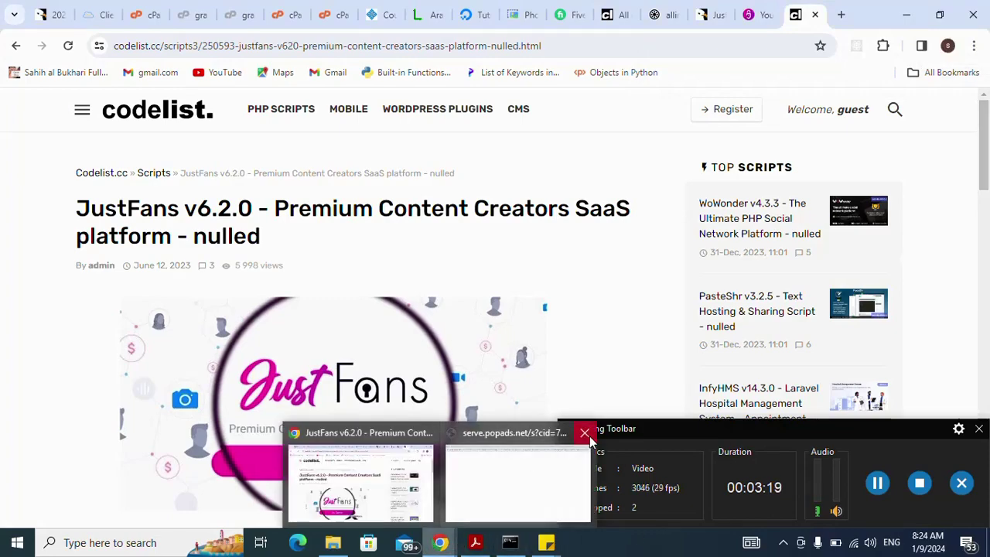
click(587, 432)
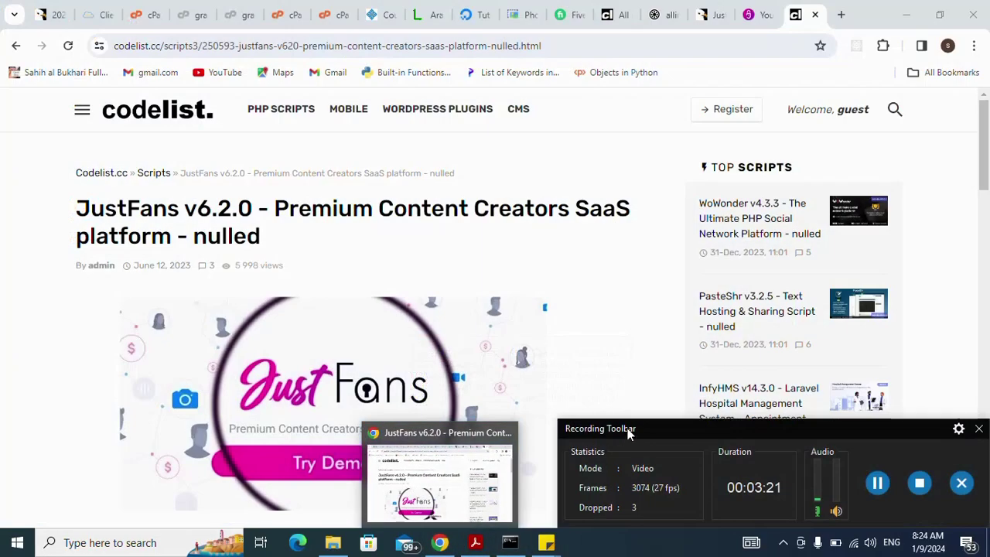
drag(984, 177, 985, 272)
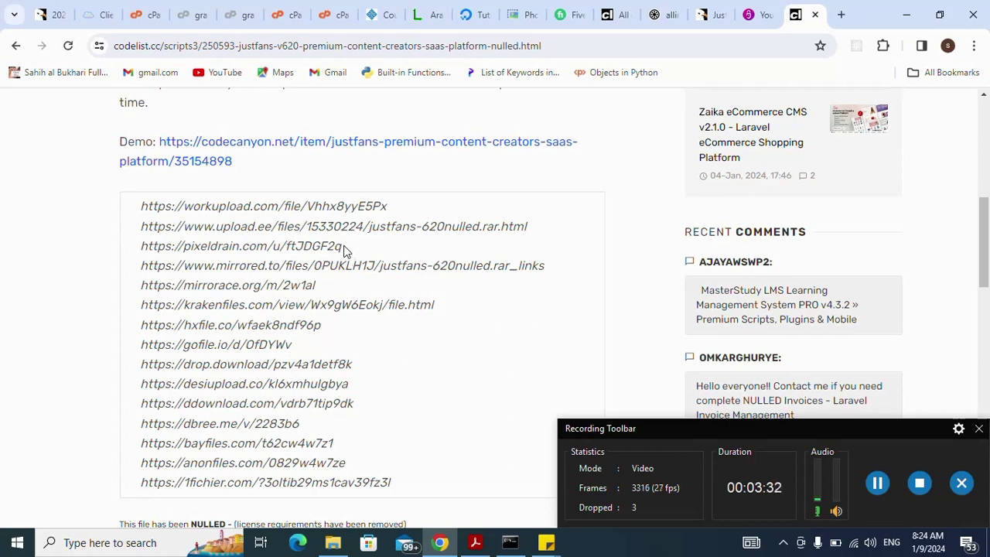
drag(344, 250, 143, 251)
key(ctrl+c)
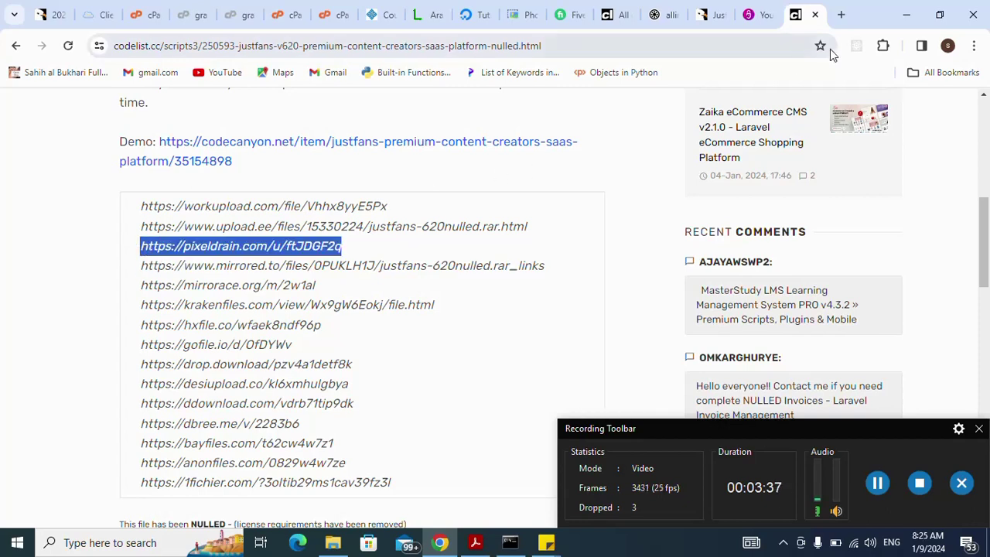
Step: Paste the pixeldrain link pixeldrain.com/u/ftJDGF2q into a new tab and load it
click(841, 15)
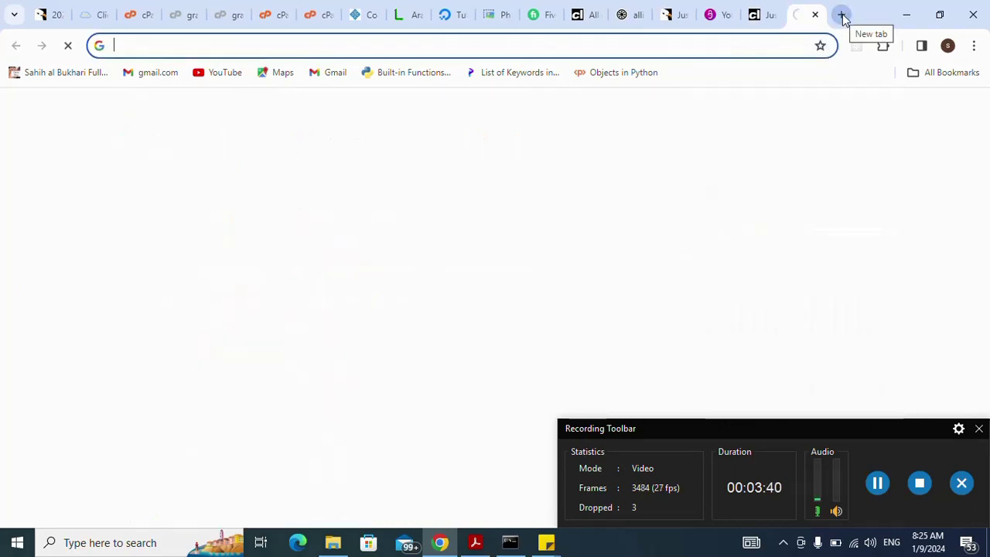
key(ctrl+v)
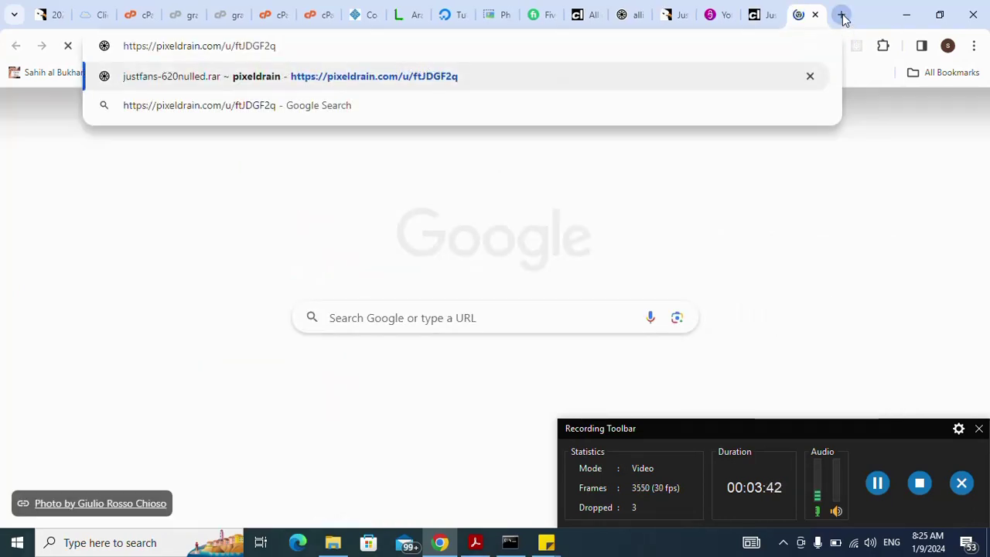
key(Return)
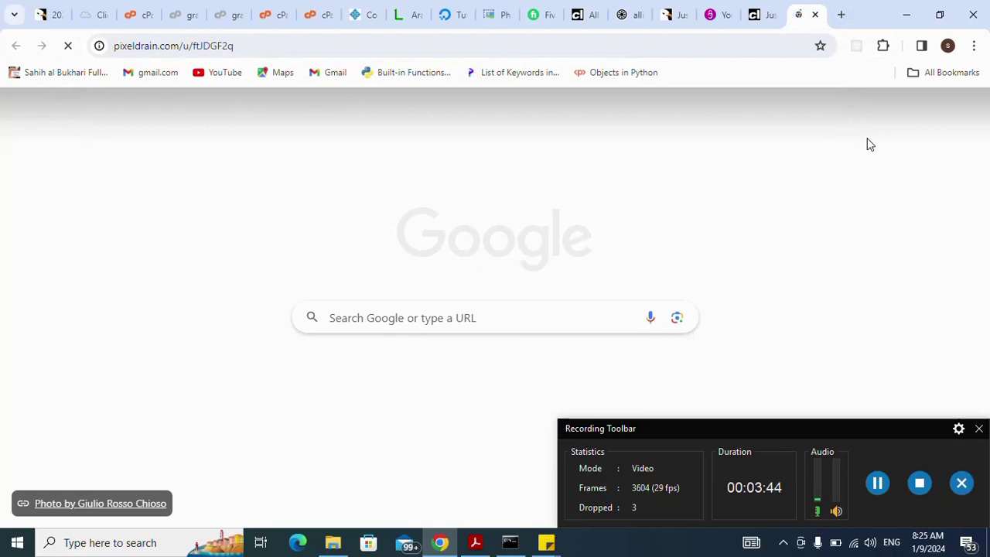
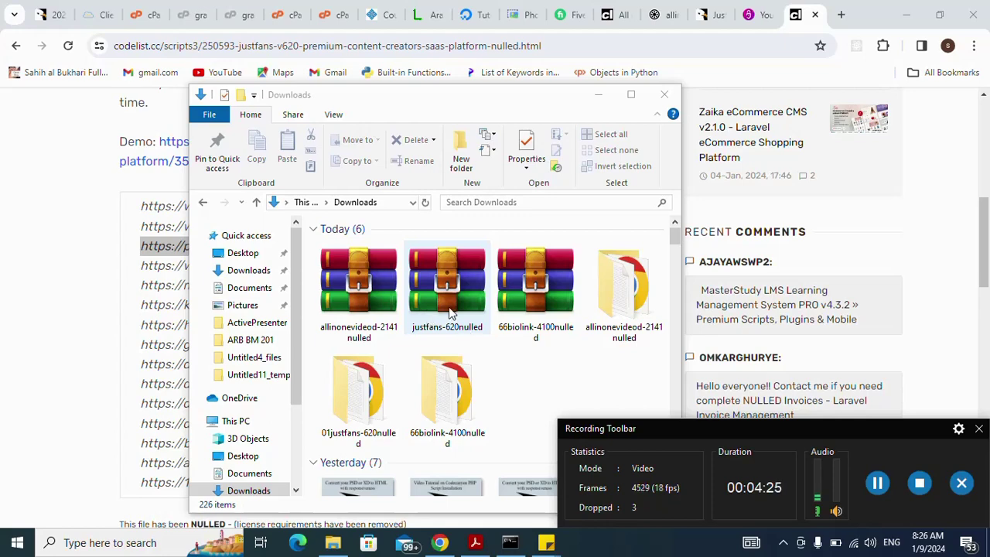
Step: Open justfans-620nulled.rar from Downloads in WinRAR, accepting the Open File security warning
click(448, 304)
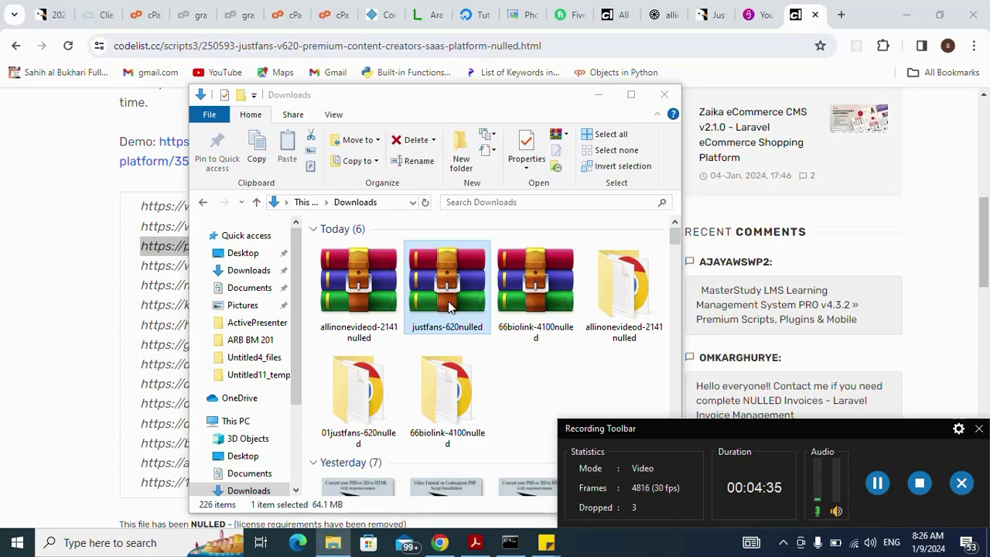
double_click(448, 306)
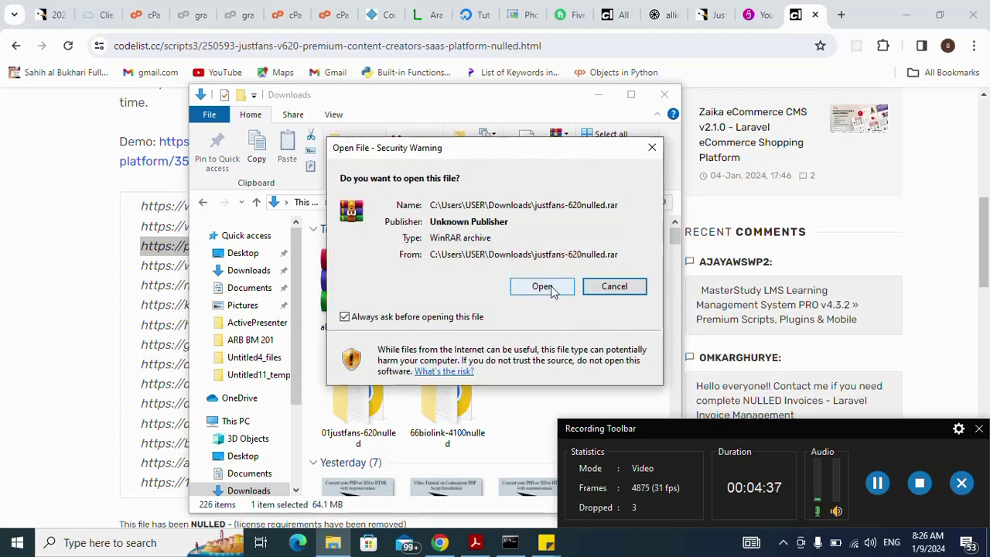
click(550, 285)
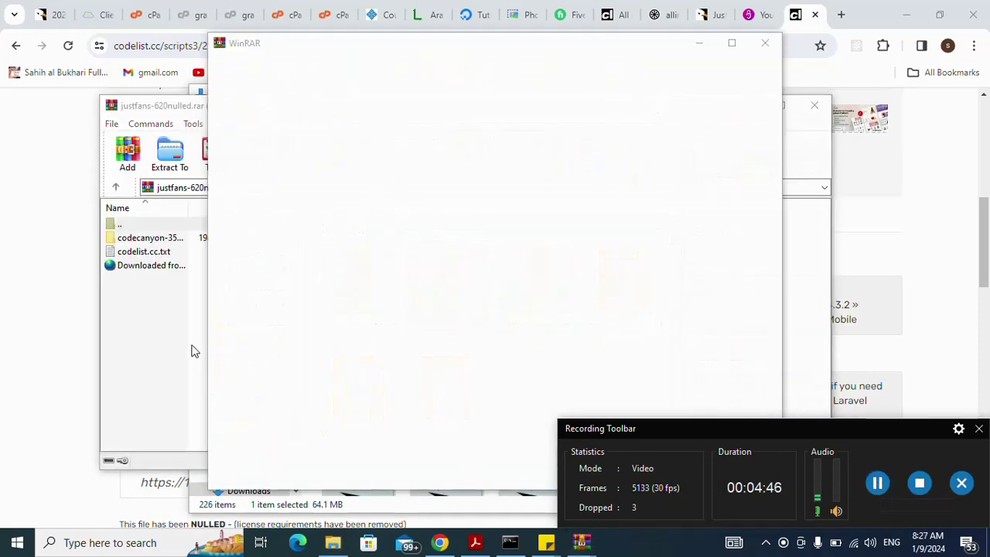
Step: Extract the archive to the default Downloads\justfans-620nulled folder and dismiss WinRAR's trial-expired notice
click(188, 347)
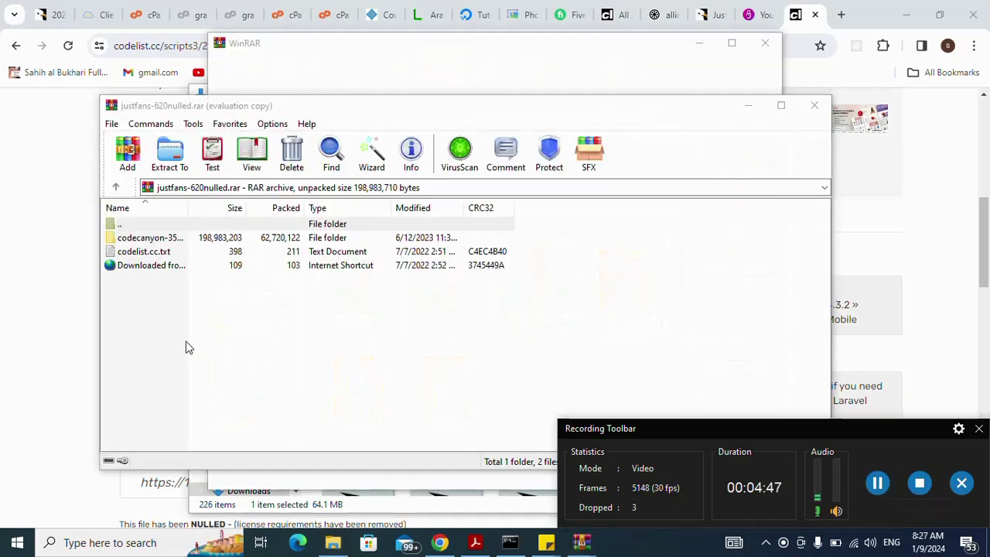
click(171, 155)
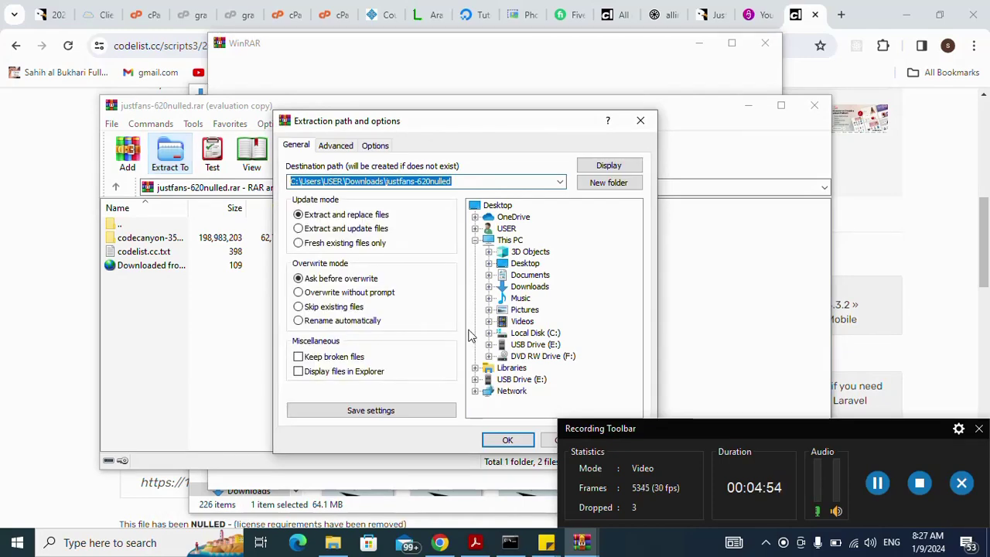
click(505, 440)
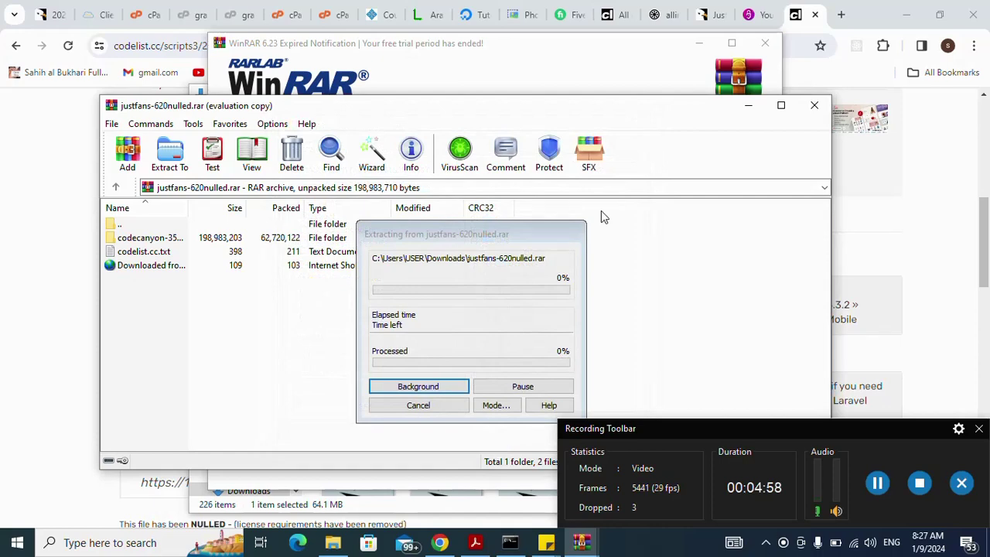
click(581, 87)
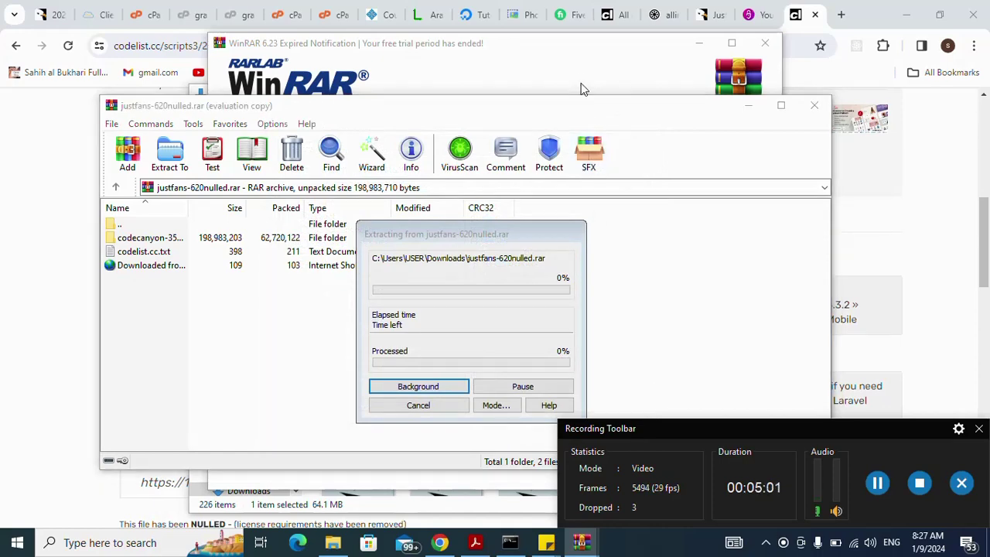
click(763, 45)
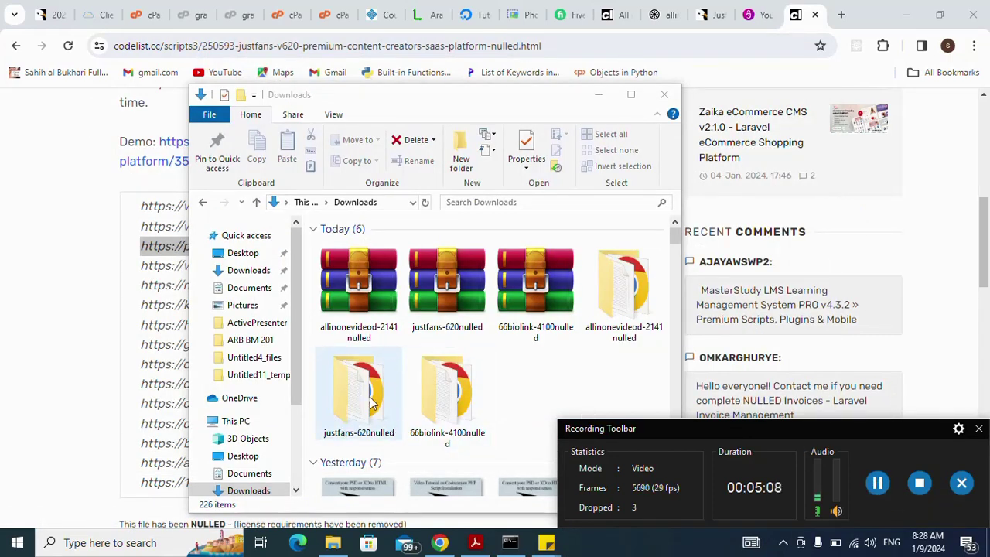
Step: Open justfans-620nulled > codecanyon and bring up the actions for the Script folder
double_click(364, 401)
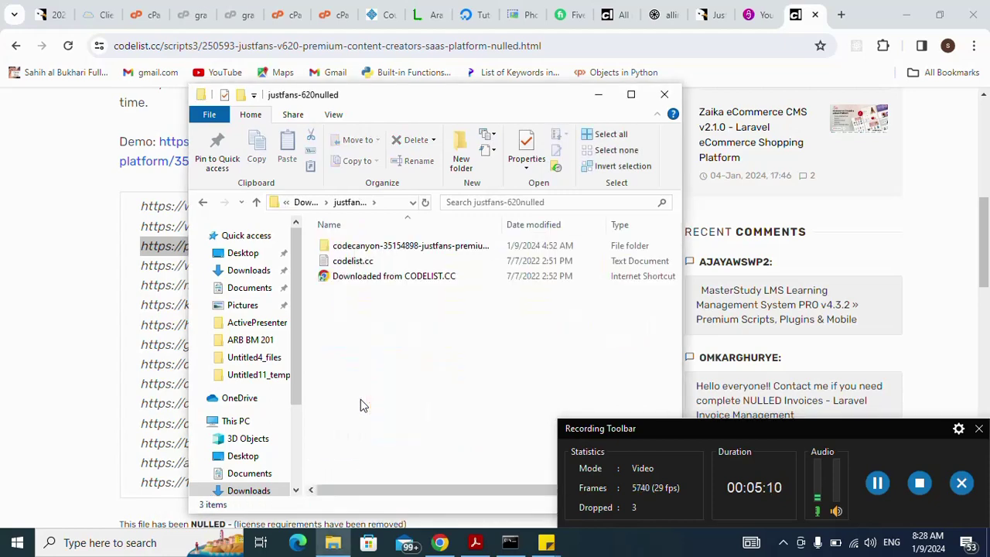
double_click(353, 247)
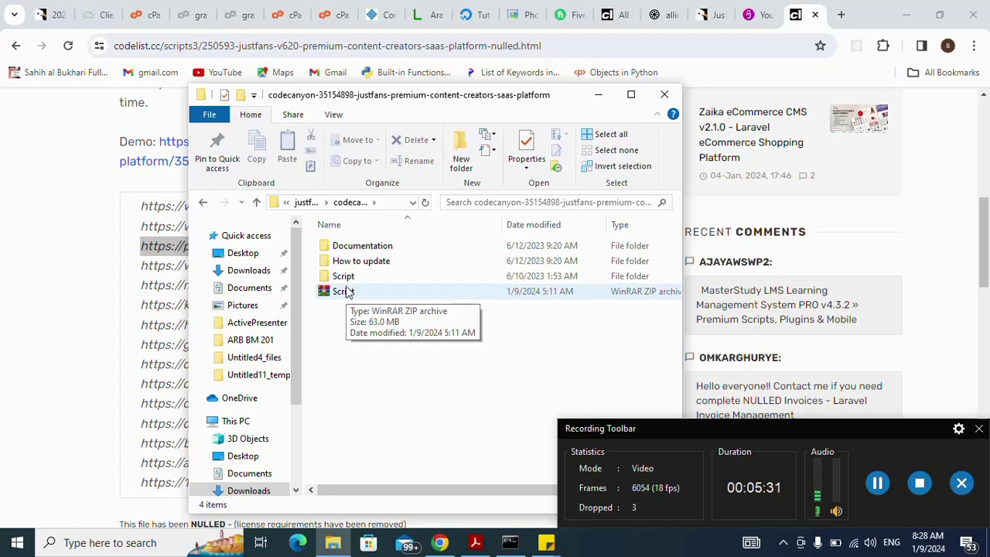
click(344, 279)
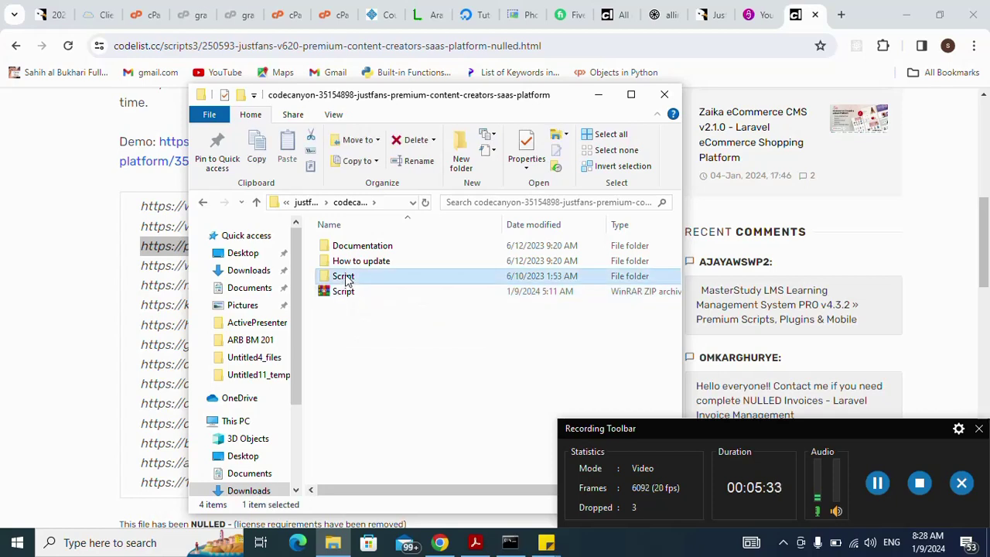
right_click(345, 278)
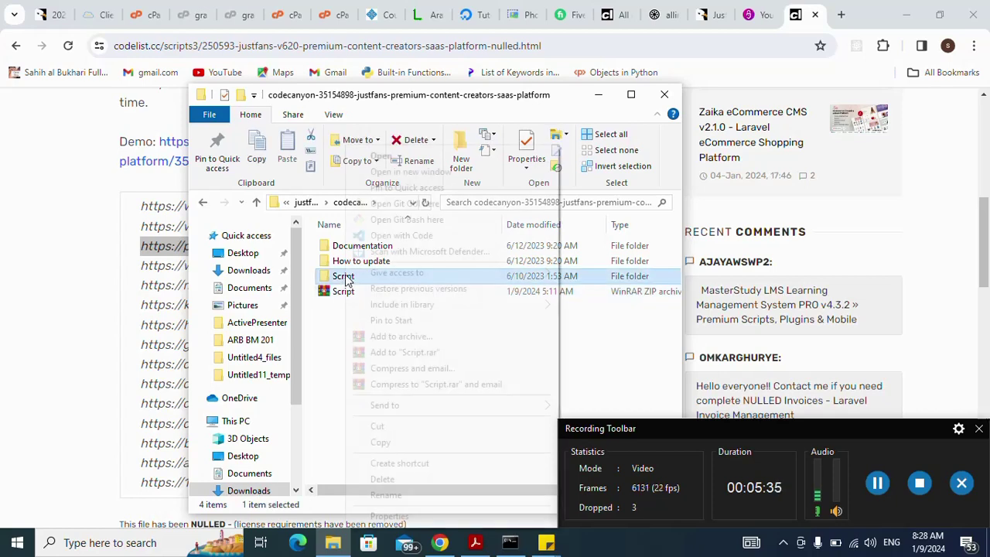
Step: Abandon zipping Script as a new ZIP, select the existing Script ZIP, and minimize Explorer
click(411, 338)
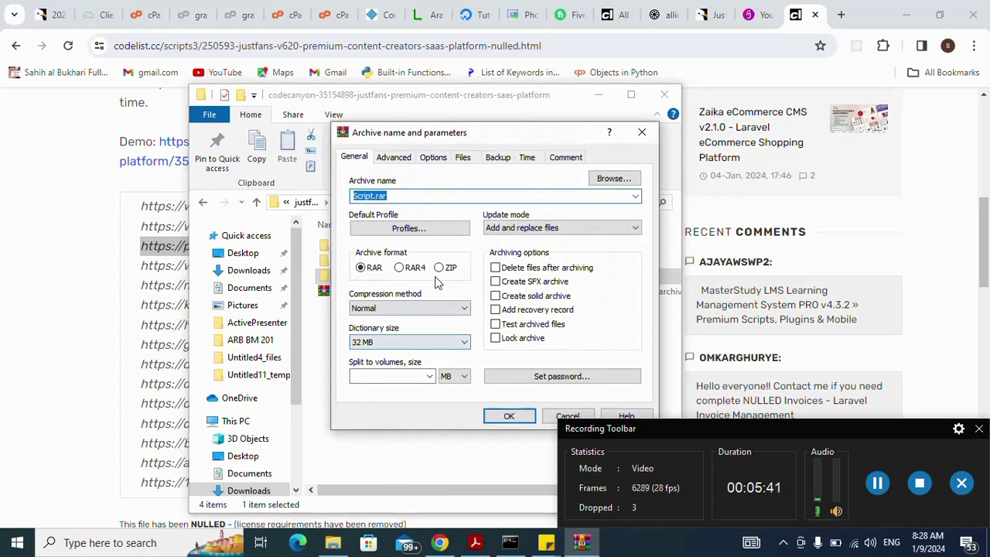
click(440, 267)
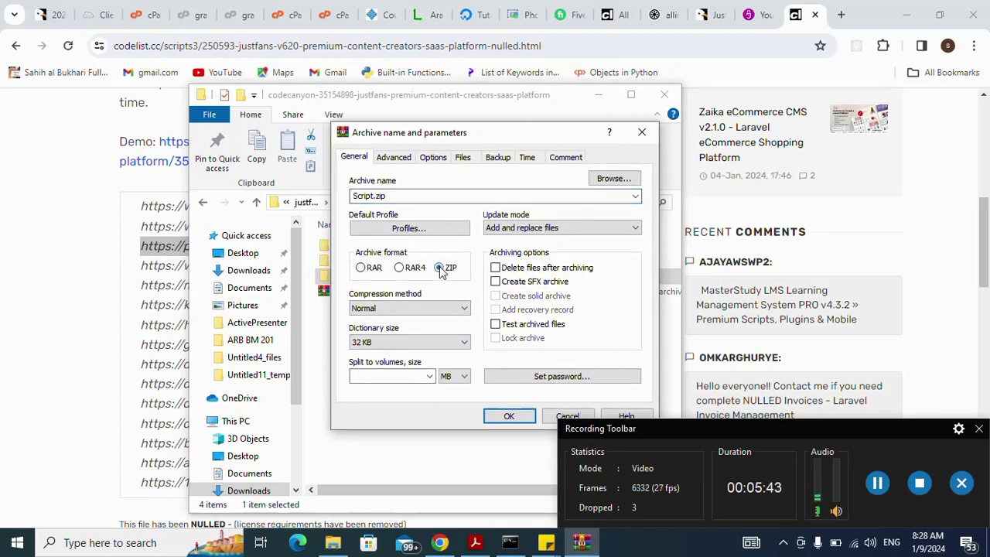
click(645, 140)
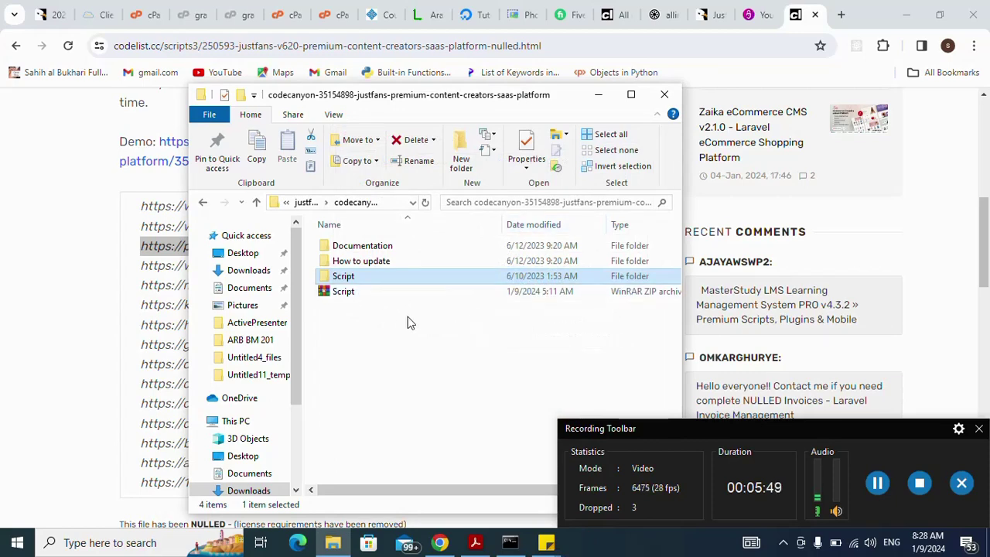
click(350, 297)
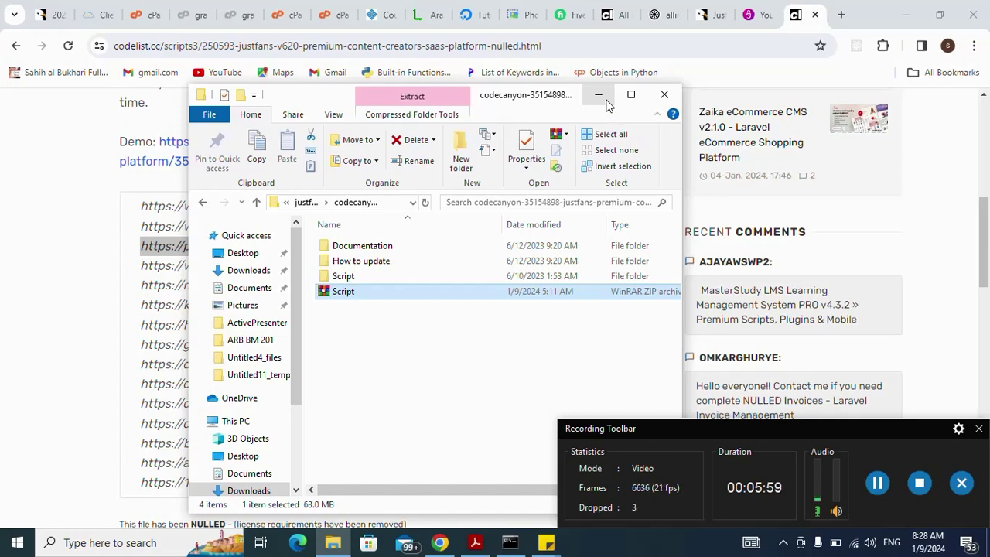
click(607, 102)
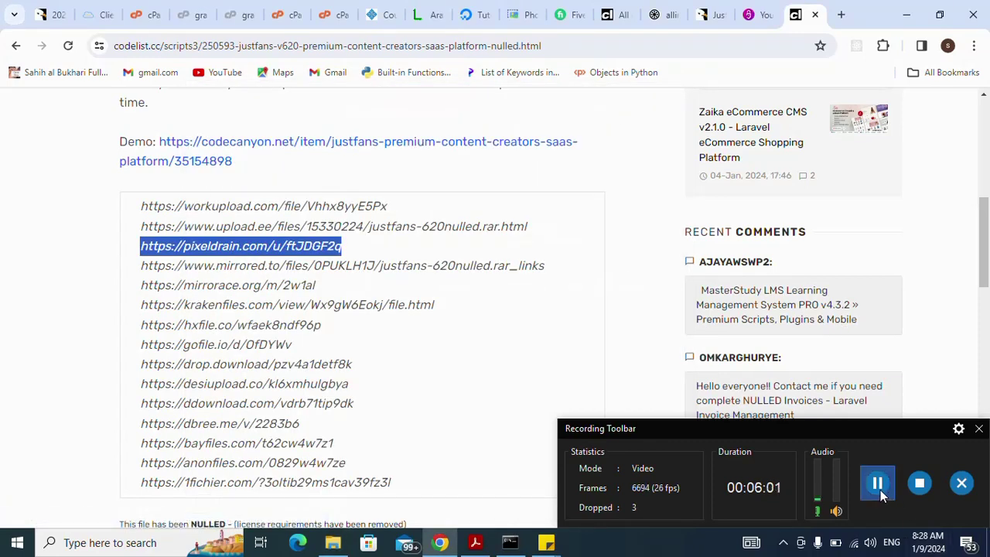
Step: Log into cPanel via One Click Login and open File Manager from the Files section
click(877, 483)
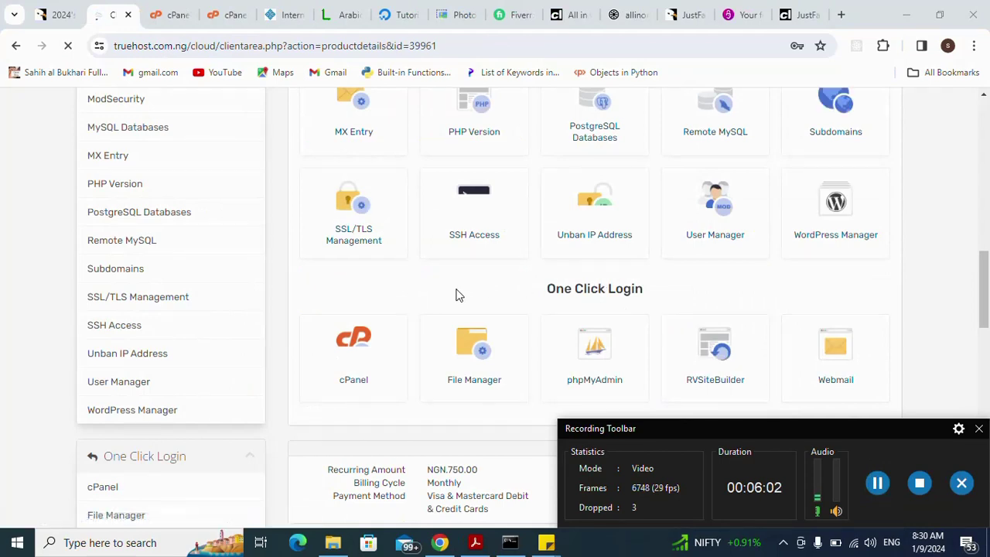
click(362, 357)
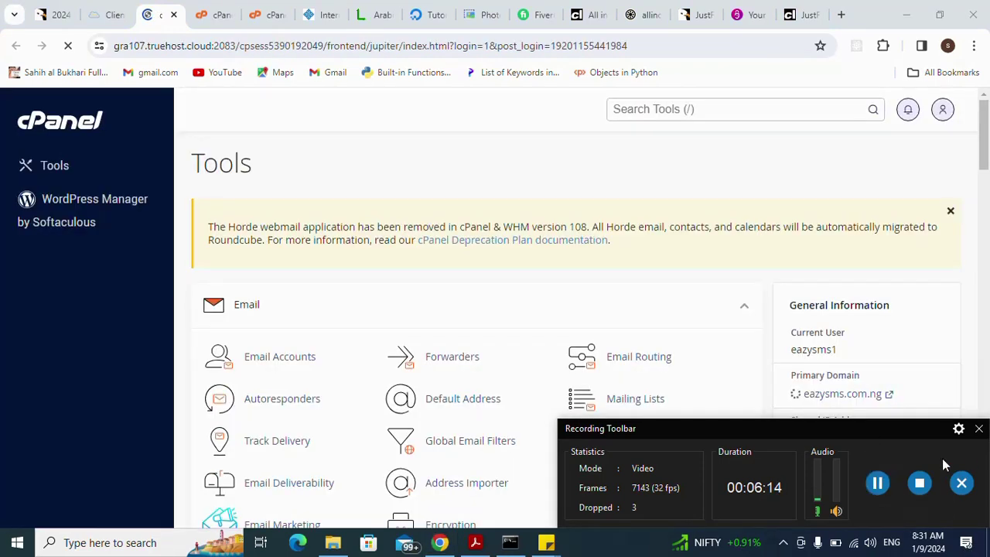
click(979, 428)
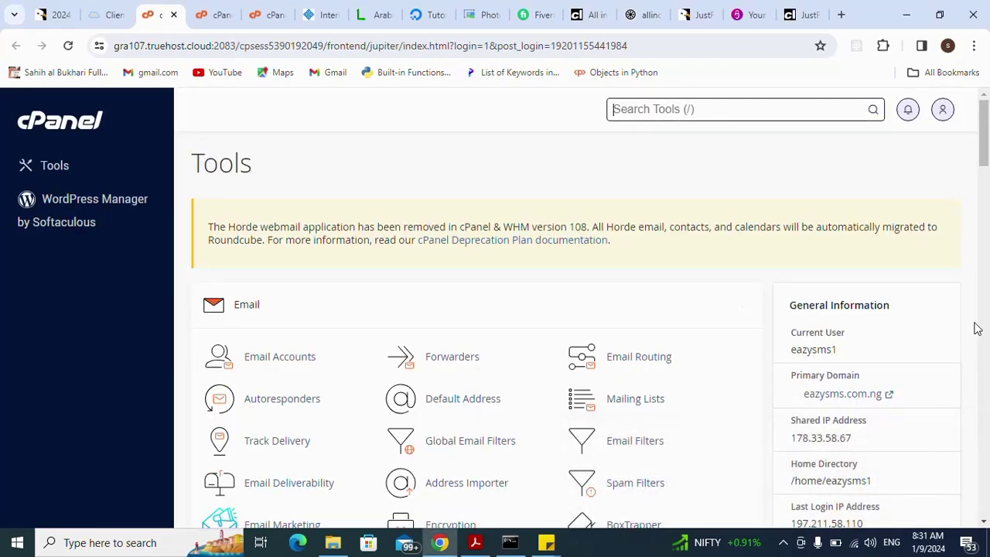
drag(985, 186, 987, 220)
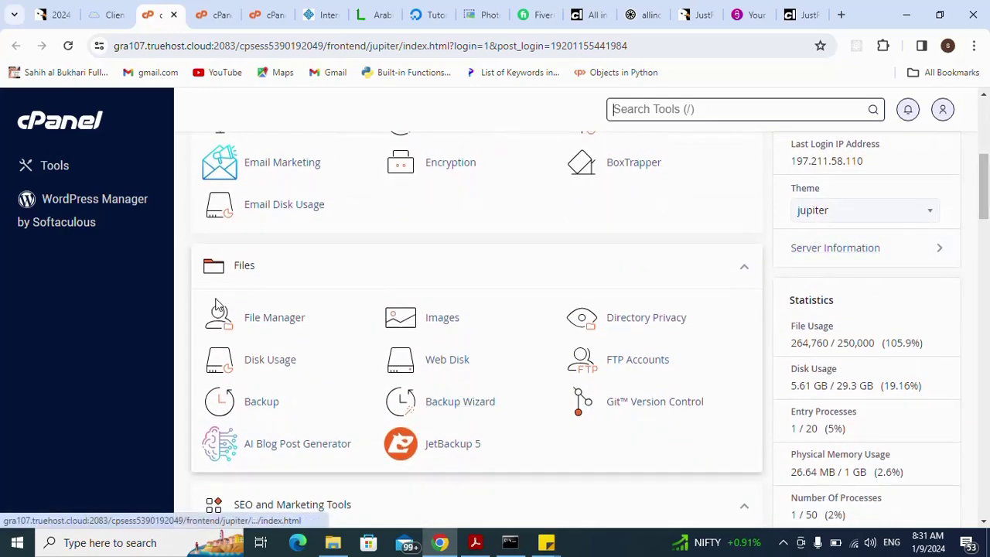
click(261, 326)
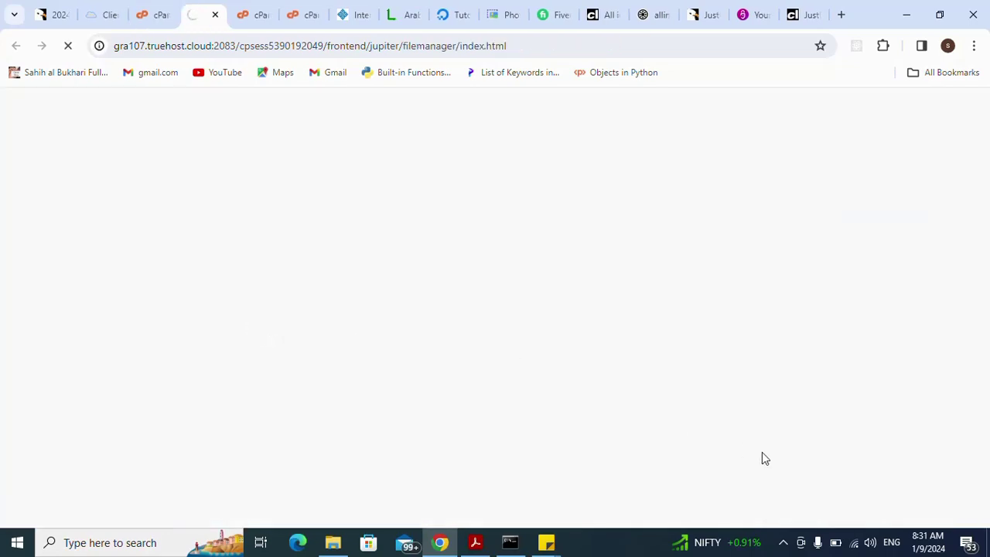
Step: Open the projmgt folder in the File Manager tree and launch its Upload page
click(783, 542)
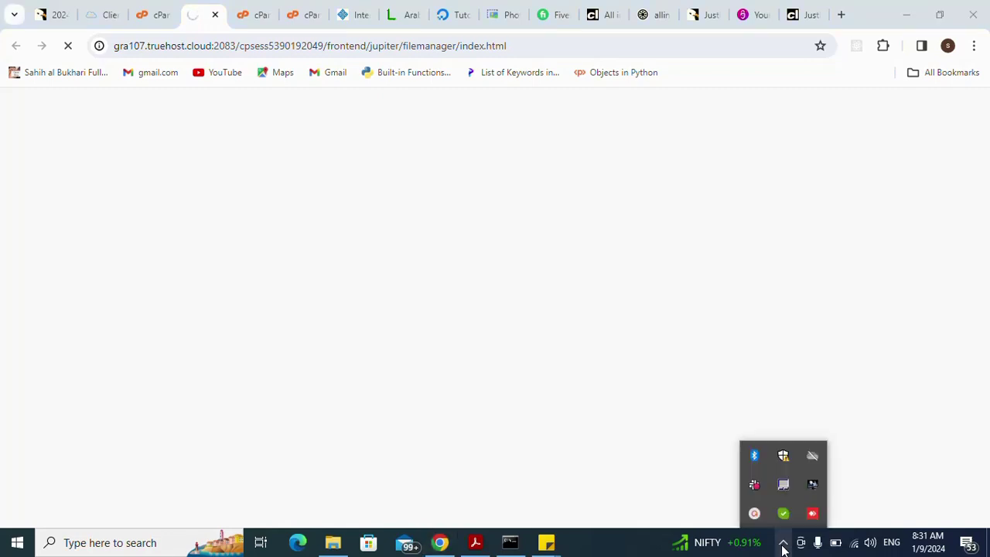
click(754, 514)
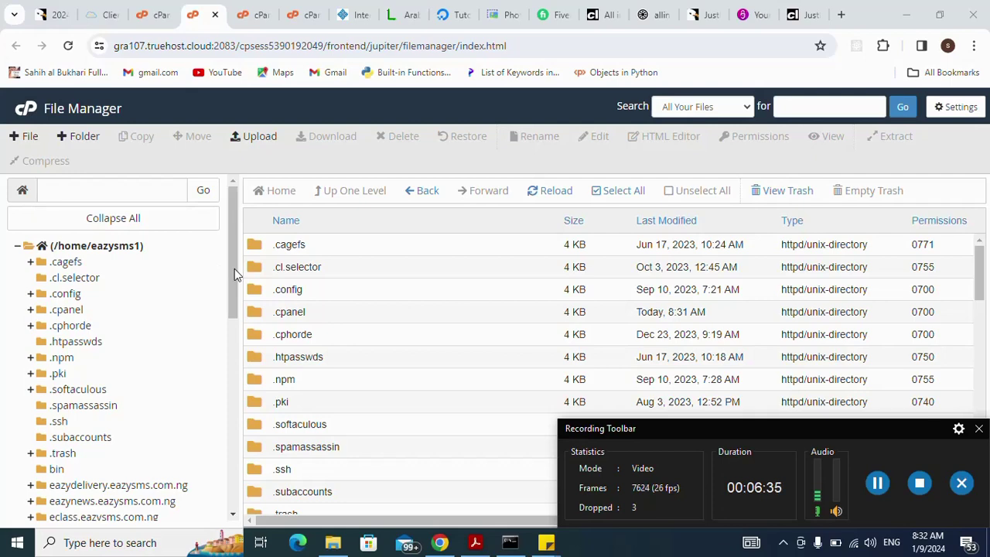
drag(234, 268, 232, 434)
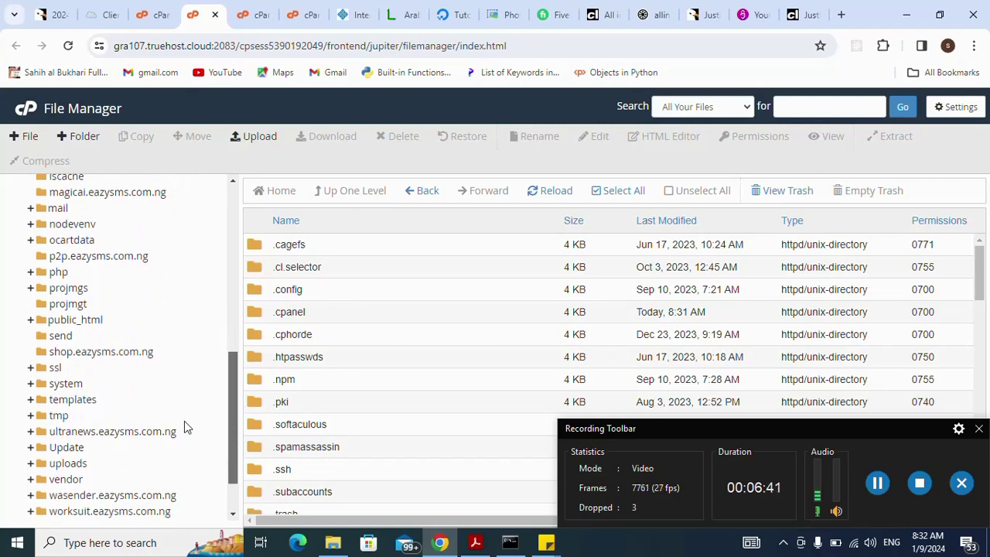
click(58, 306)
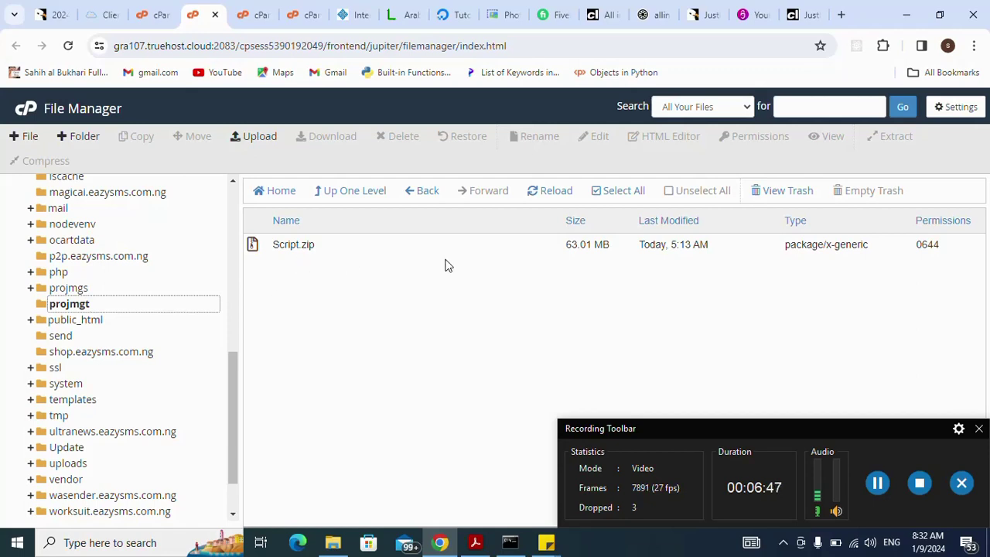
click(251, 141)
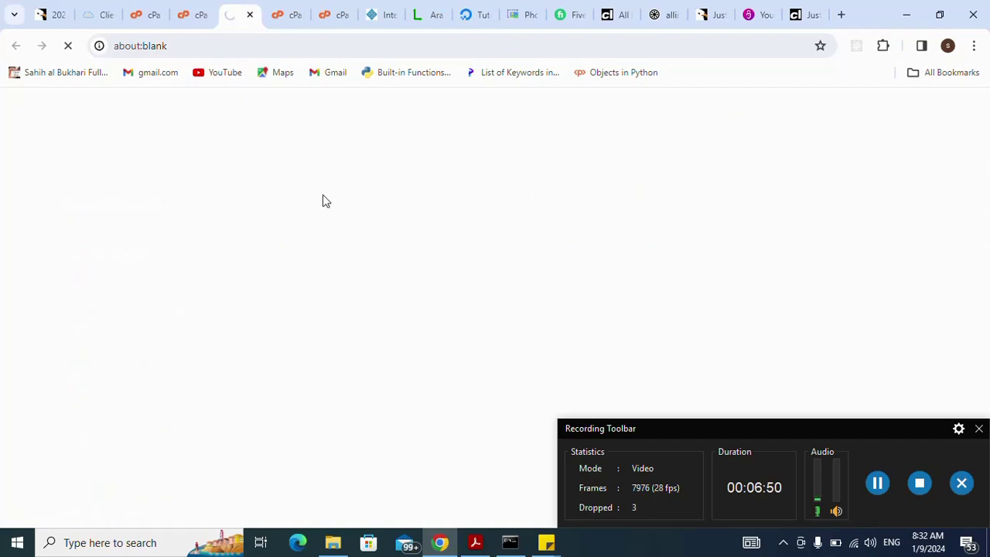
Step: Let the projmgt File Upload page load, then restore the File Explorer codecanyon window
mouse_move(546, 542)
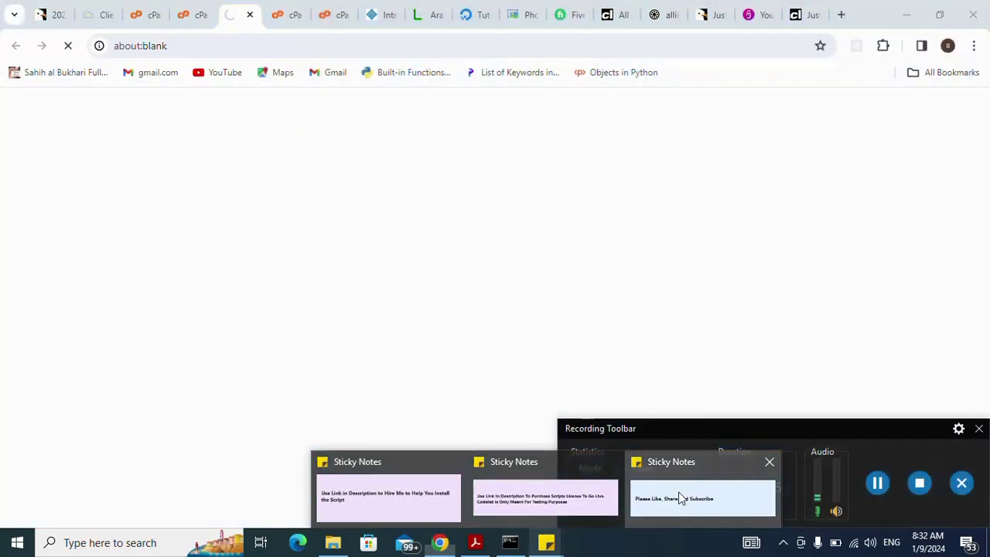
click(678, 498)
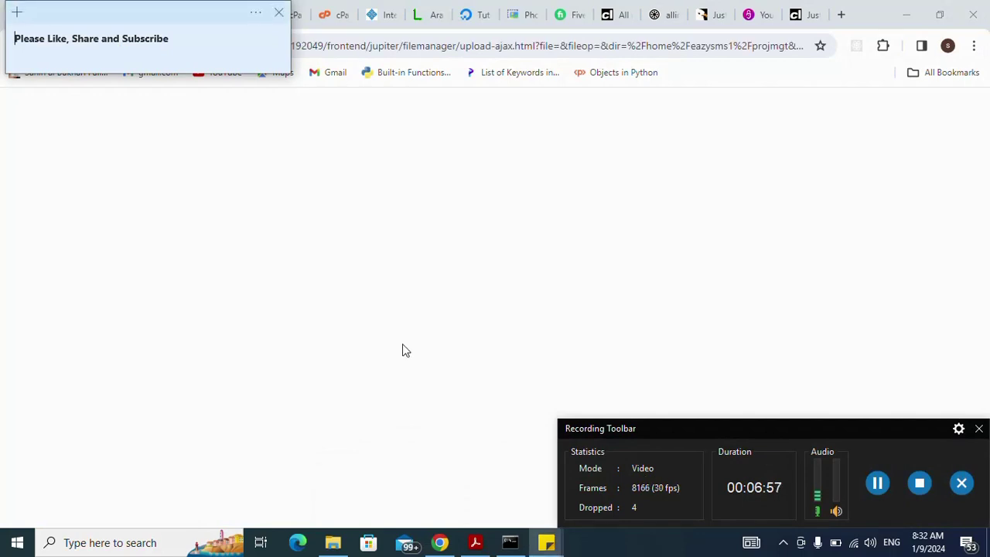
click(403, 351)
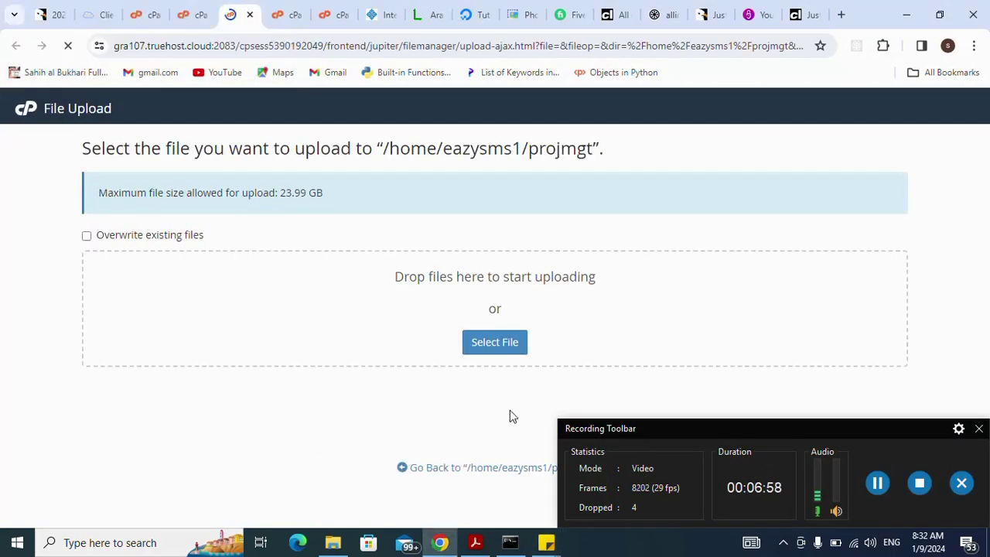
mouse_move(546, 542)
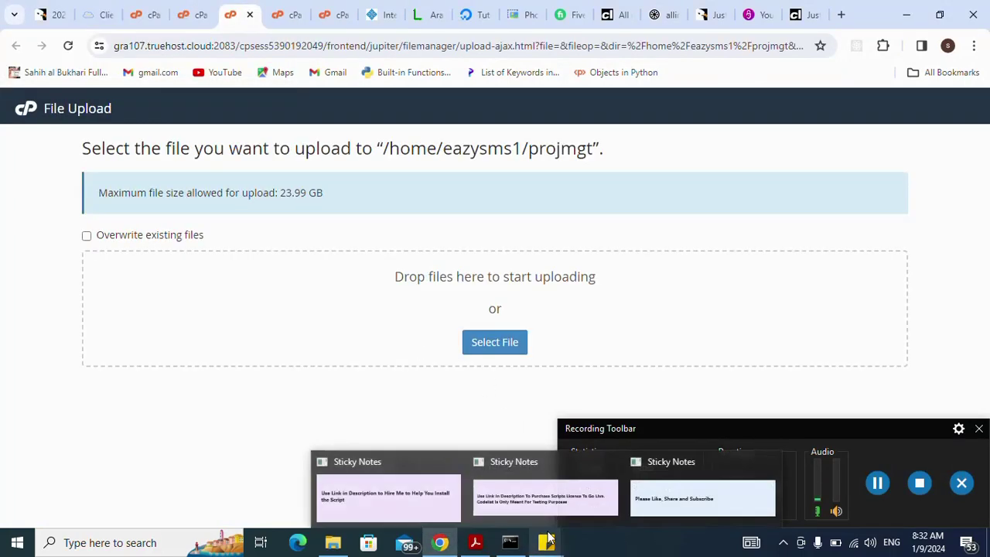
click(671, 497)
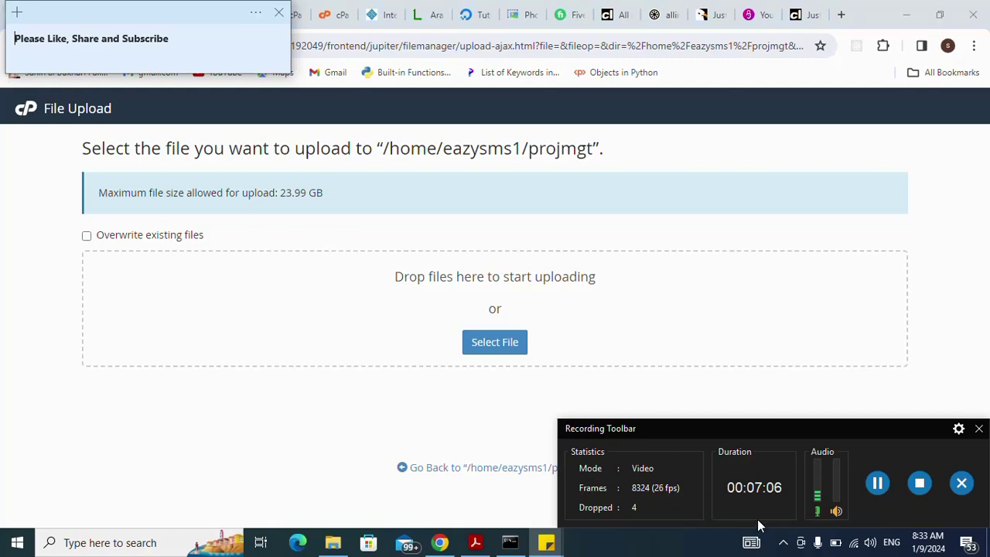
mouse_move(551, 543)
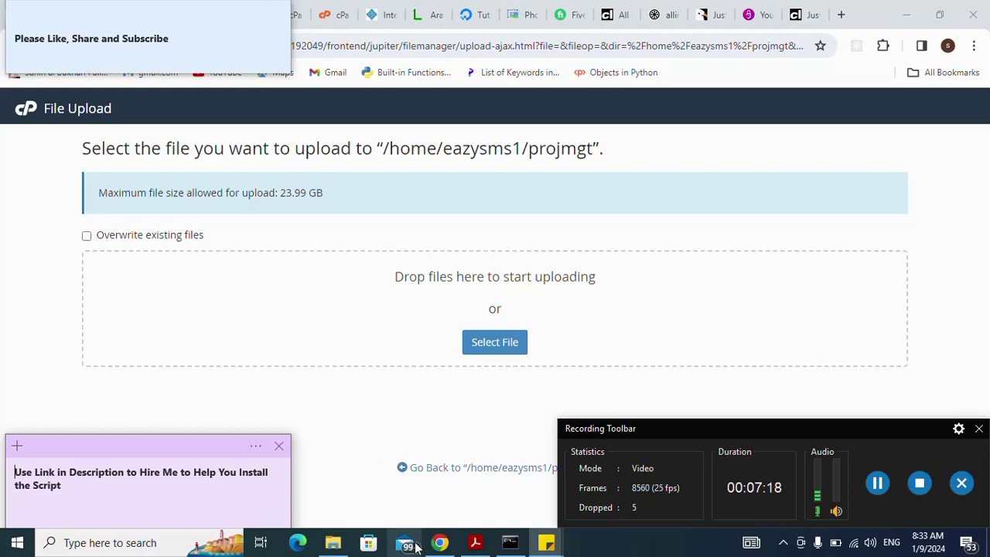
click(327, 546)
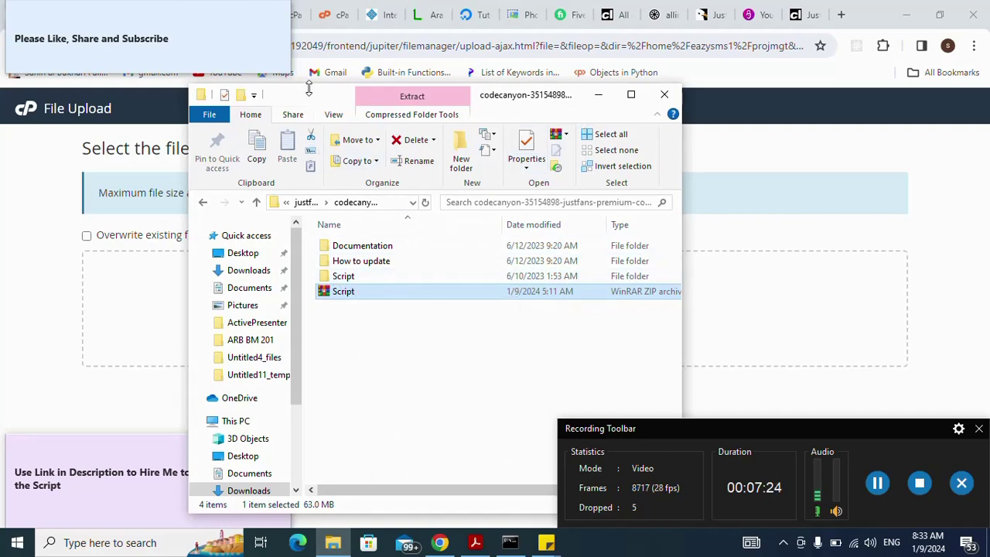
Step: Move Explorer to the left and select the Script ZIP, keeping its name as Script
drag(310, 98, 72, 120)
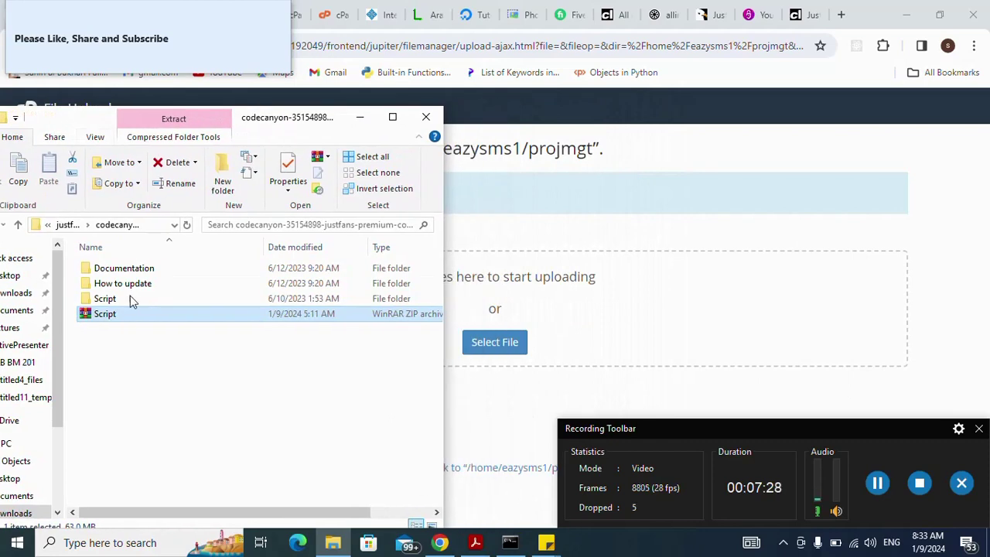
click(105, 300)
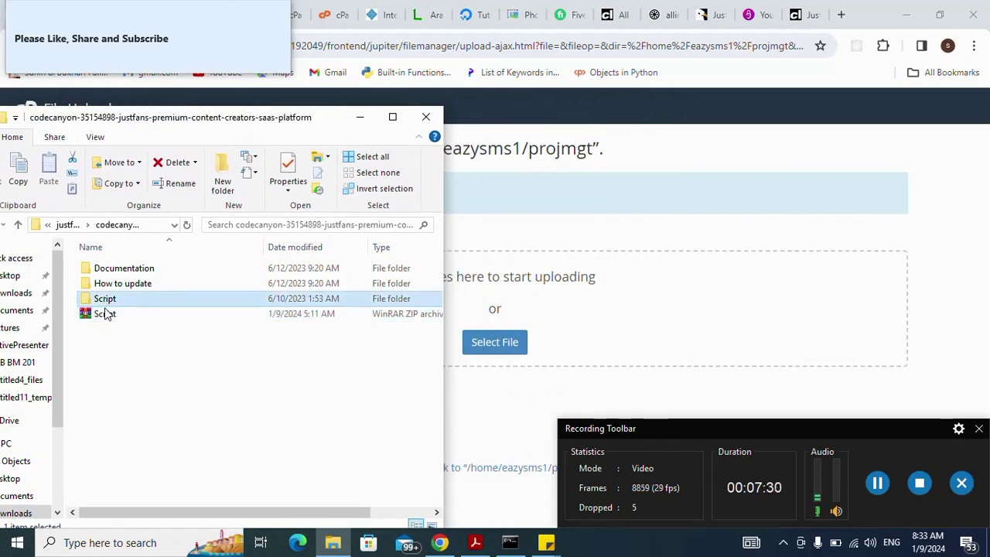
click(111, 315)
click(106, 313)
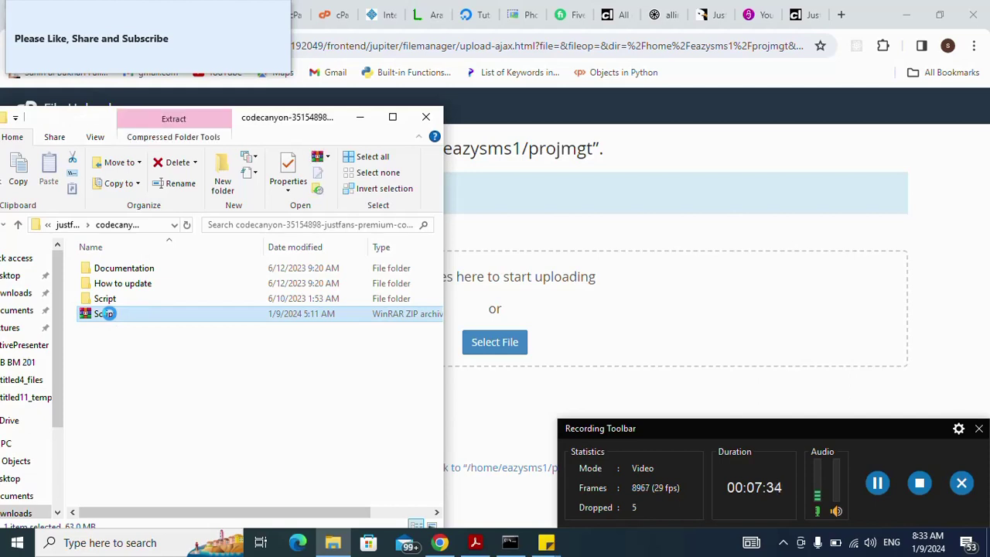
key(F2)
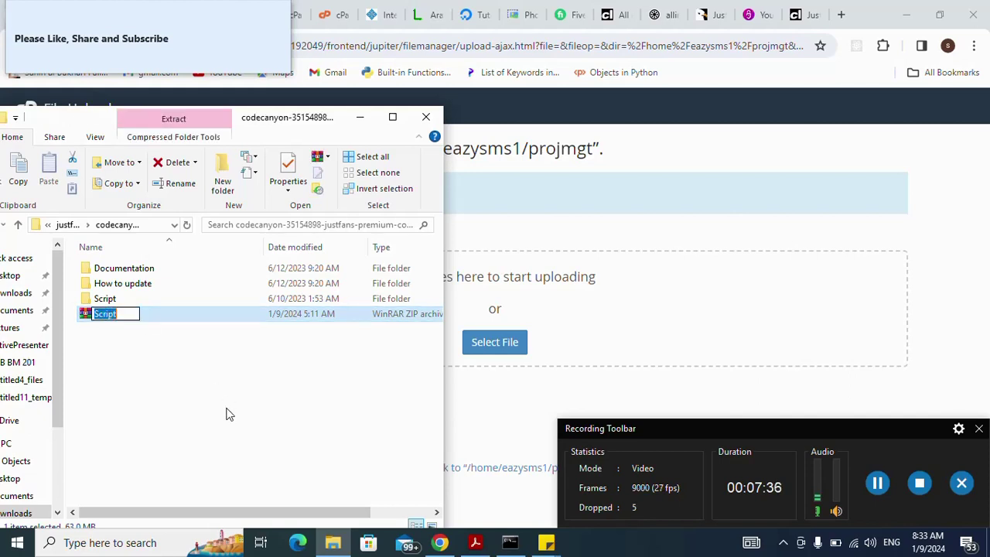
click(226, 408)
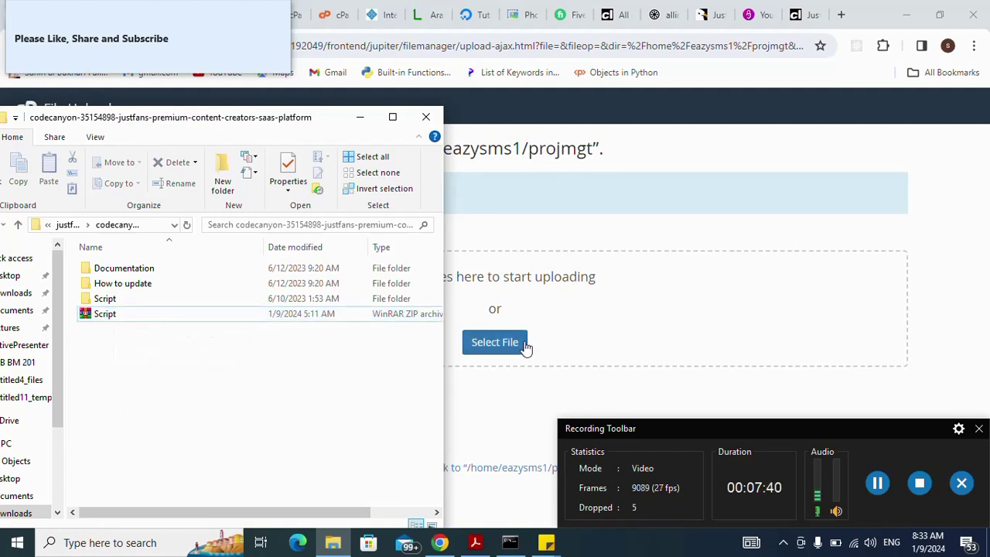
click(125, 321)
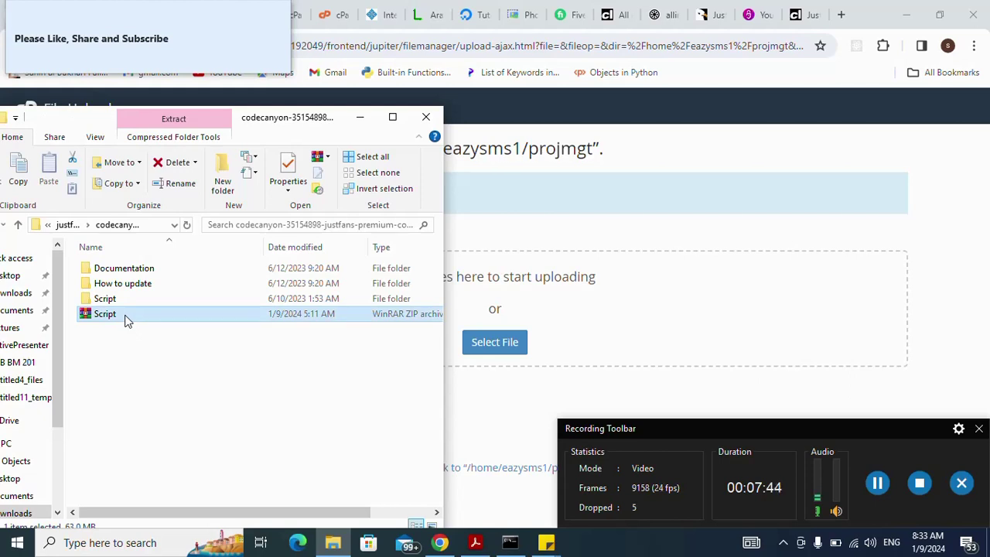
click(126, 316)
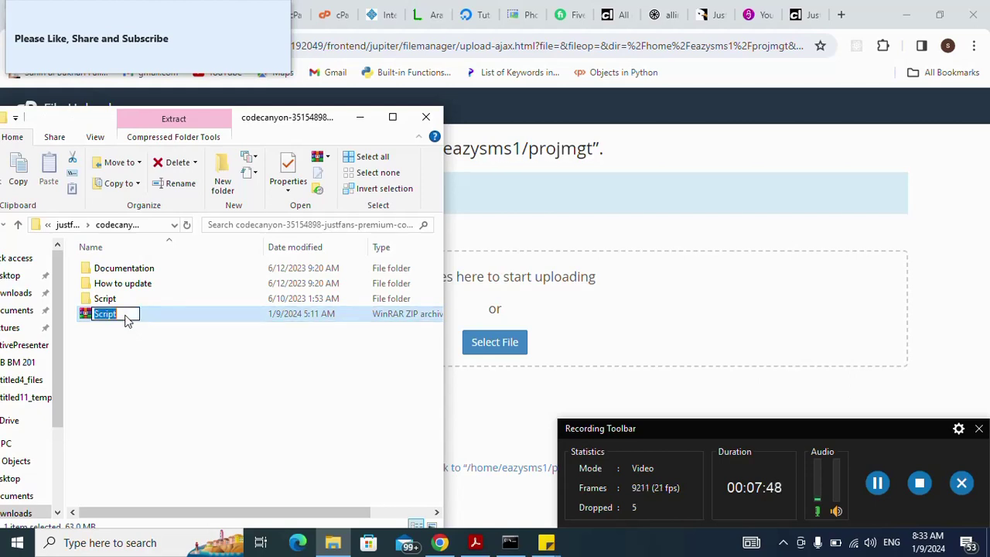
click(186, 377)
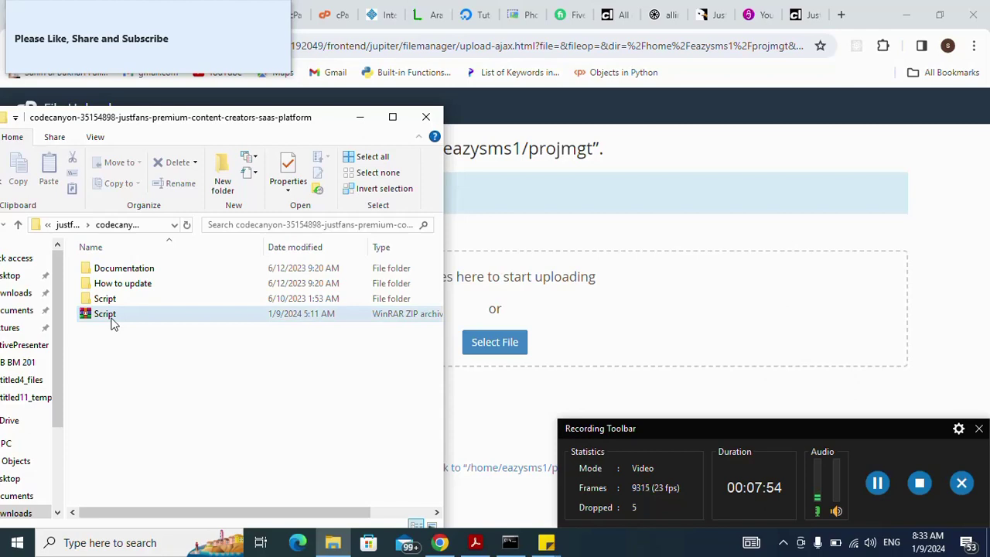
Step: Drop Script.zip onto the cPanel upload area and return to the projmgt listing
drag(112, 323, 278, 410)
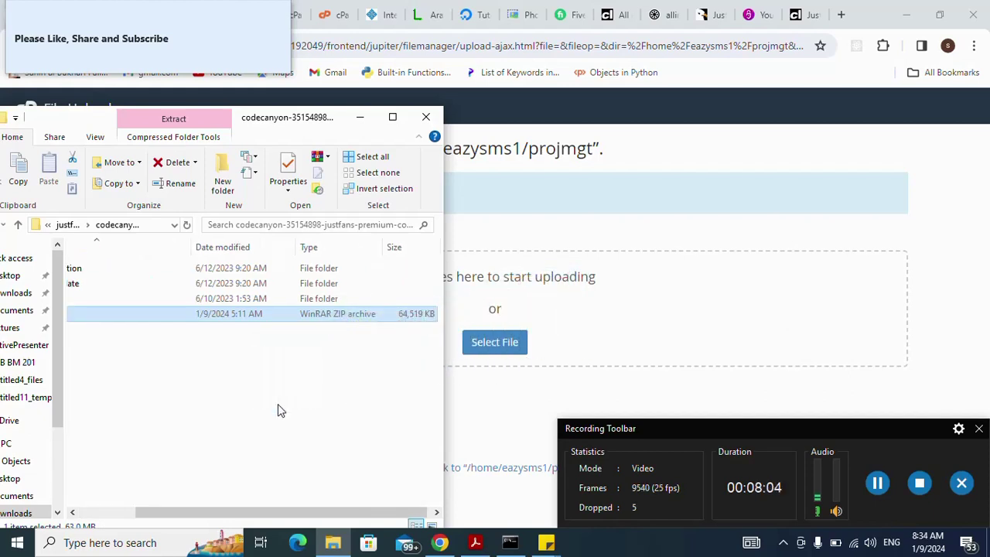
click(639, 315)
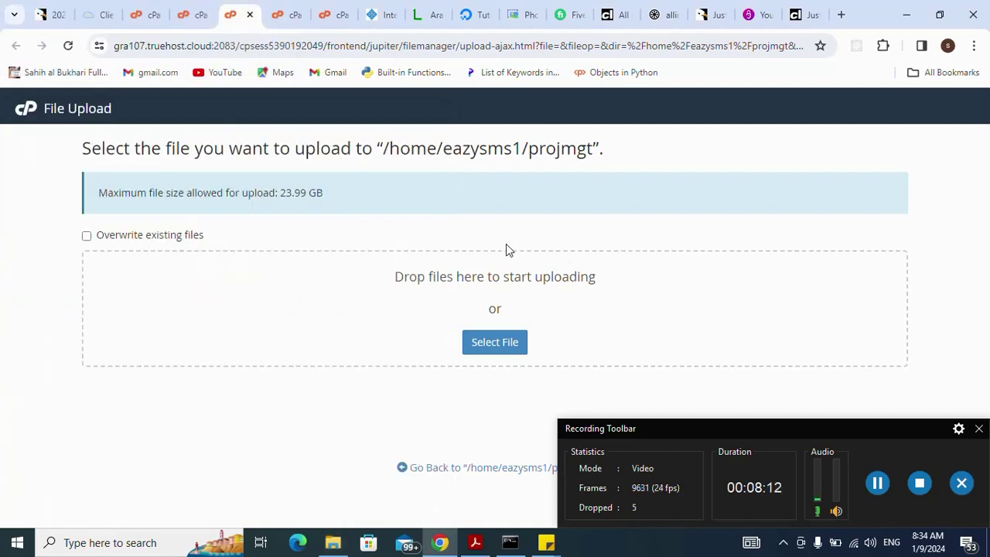
click(466, 473)
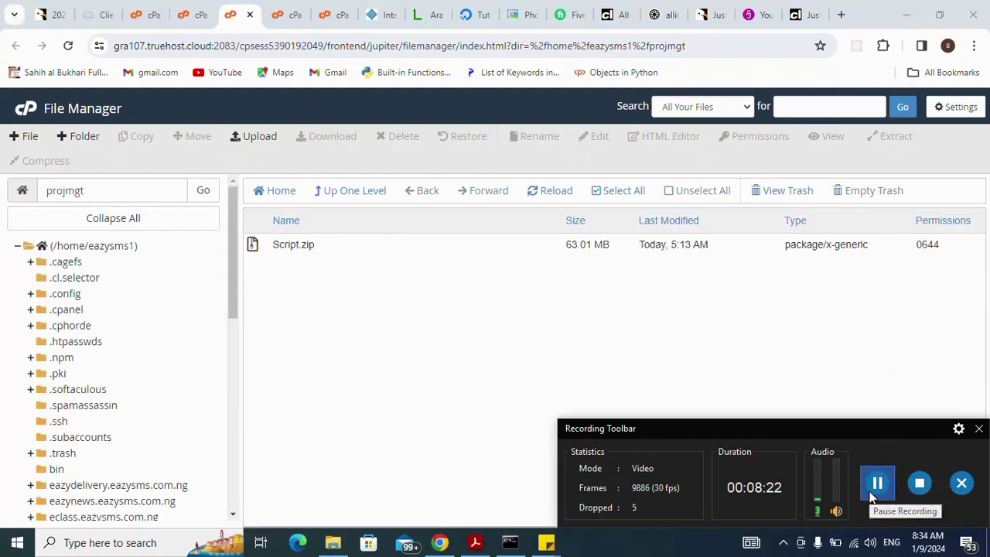
Step: Extract Script.zip into /projmgt via File Manager and close the extraction results
click(255, 246)
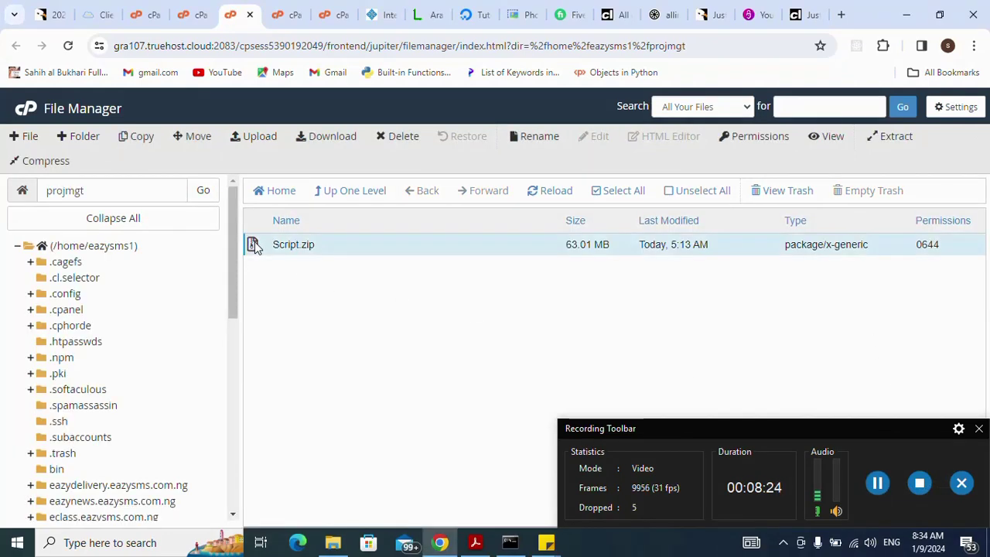
right_click(255, 246)
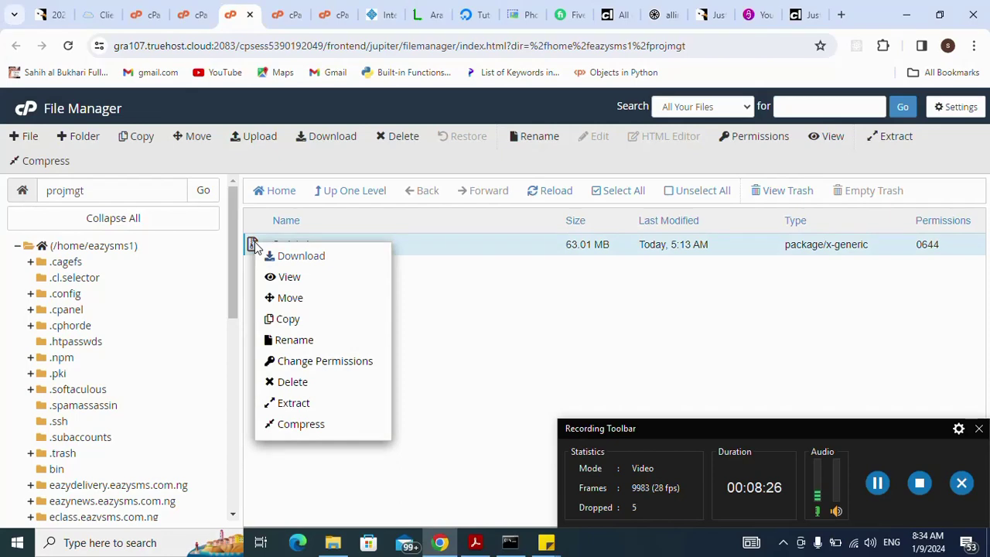
click(294, 405)
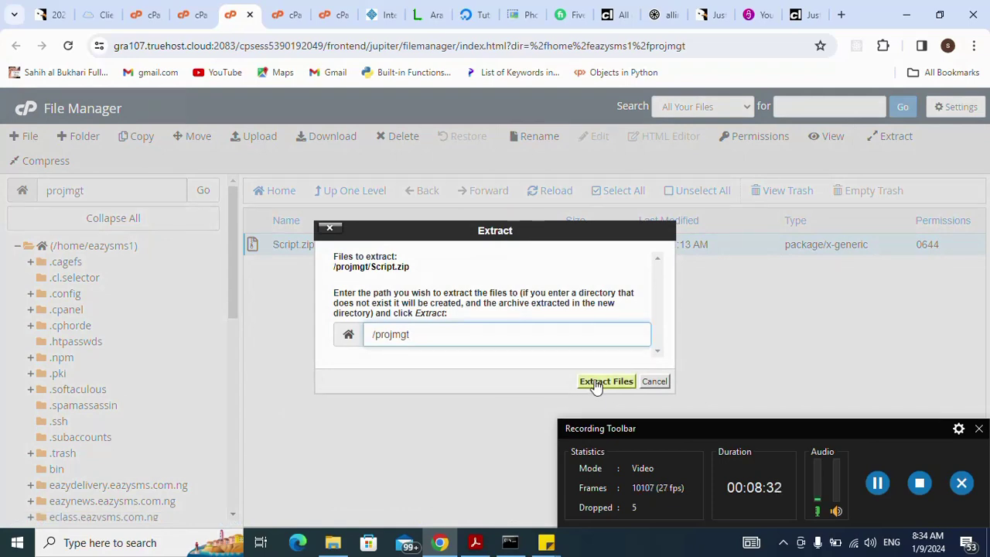
click(606, 381)
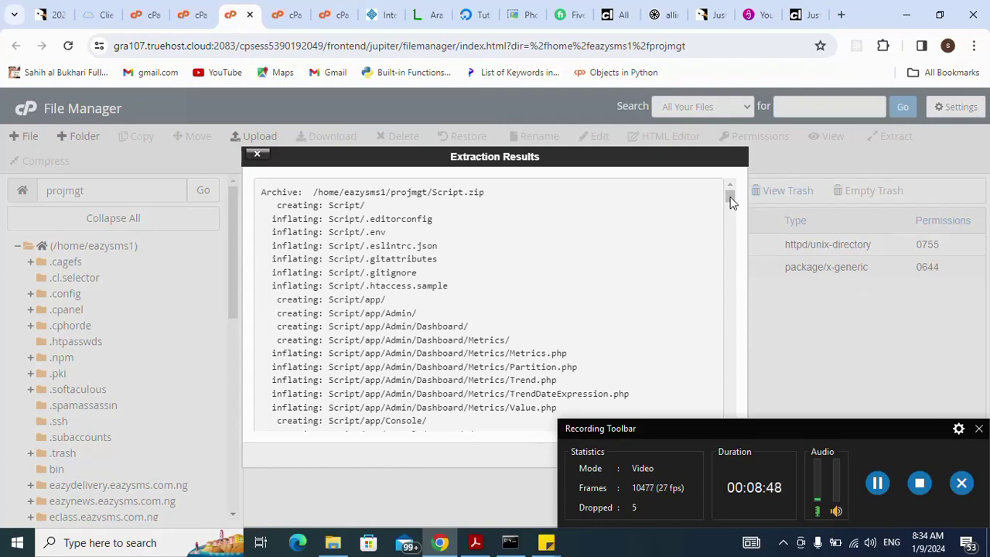
click(727, 265)
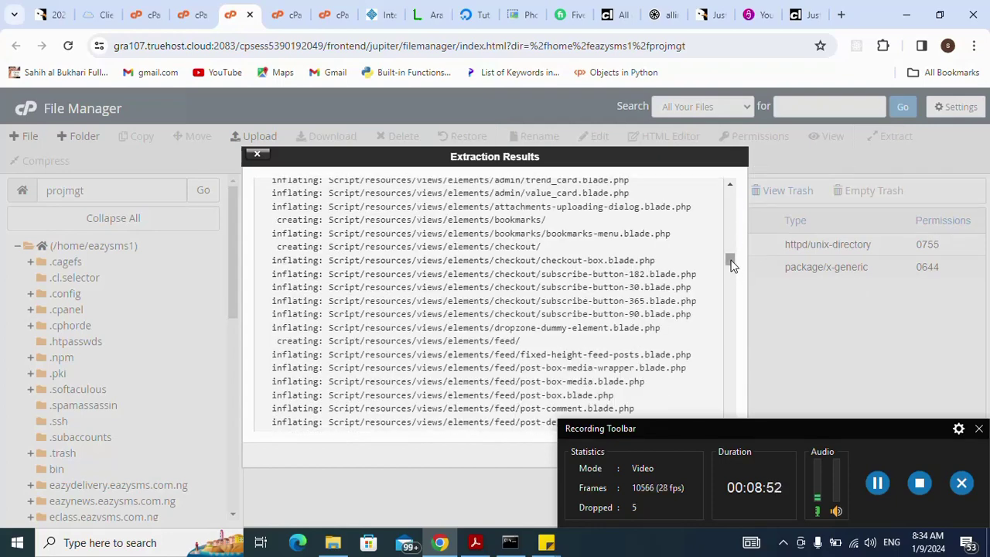
drag(731, 264, 718, 421)
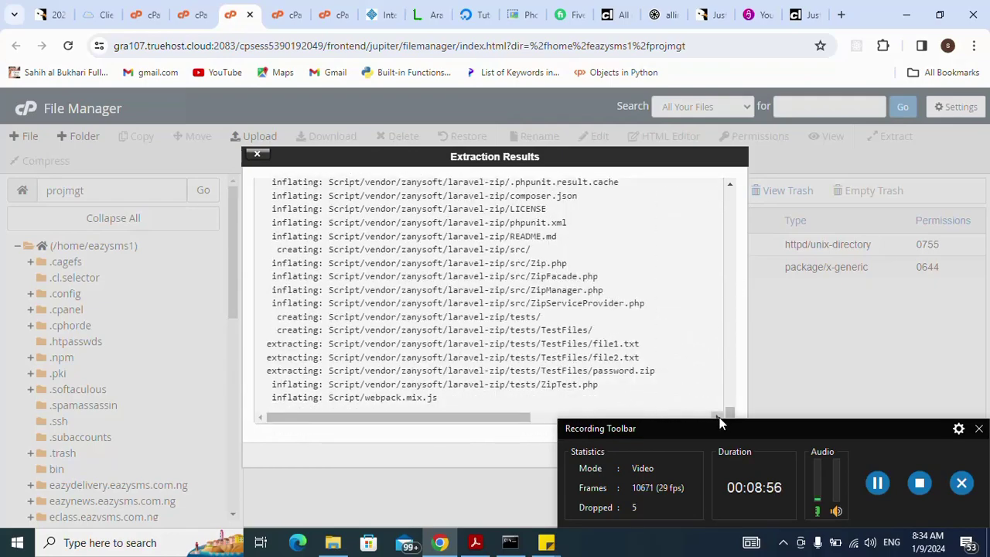
click(978, 429)
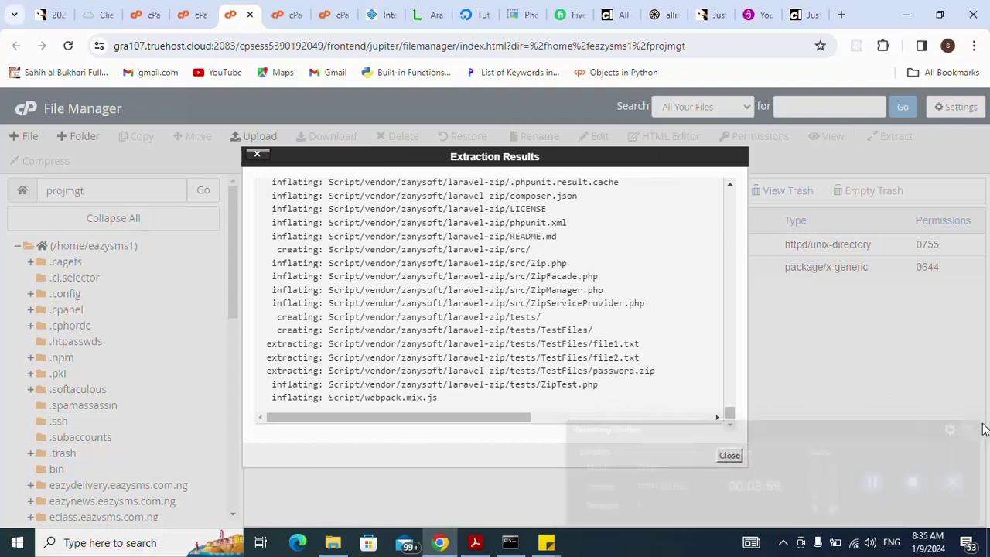
click(728, 456)
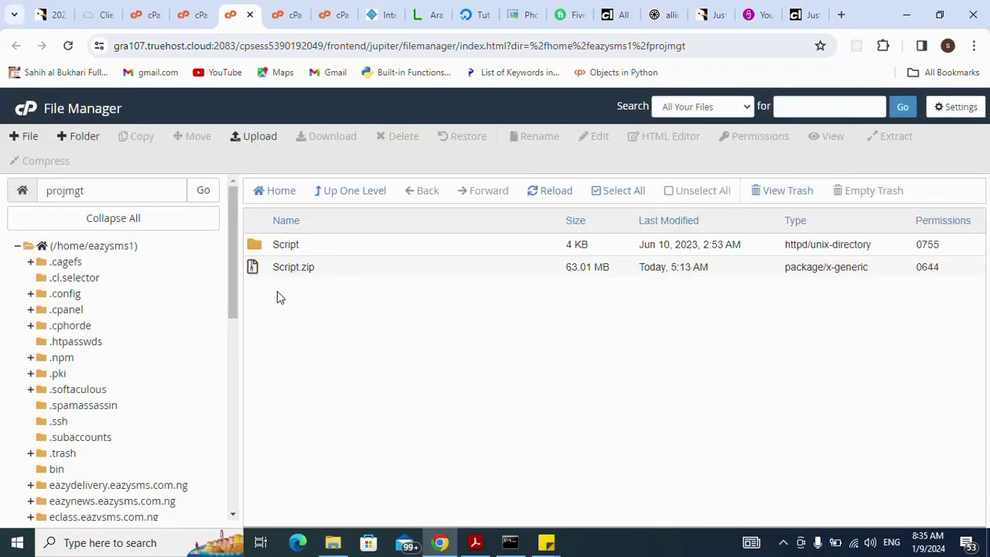
Step: Move every item inside the Script folder to /projmgt, then go up to projmgt
double_click(253, 246)
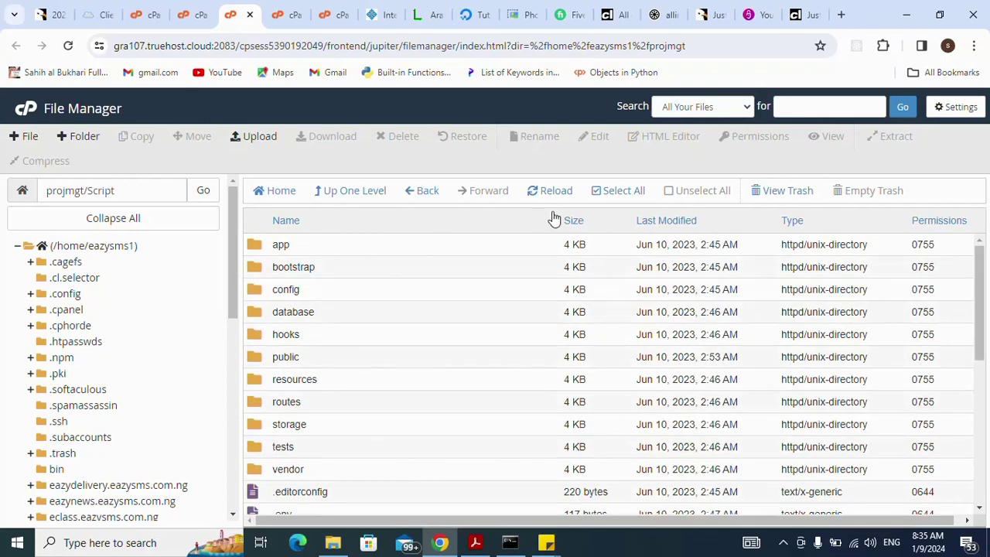
click(611, 194)
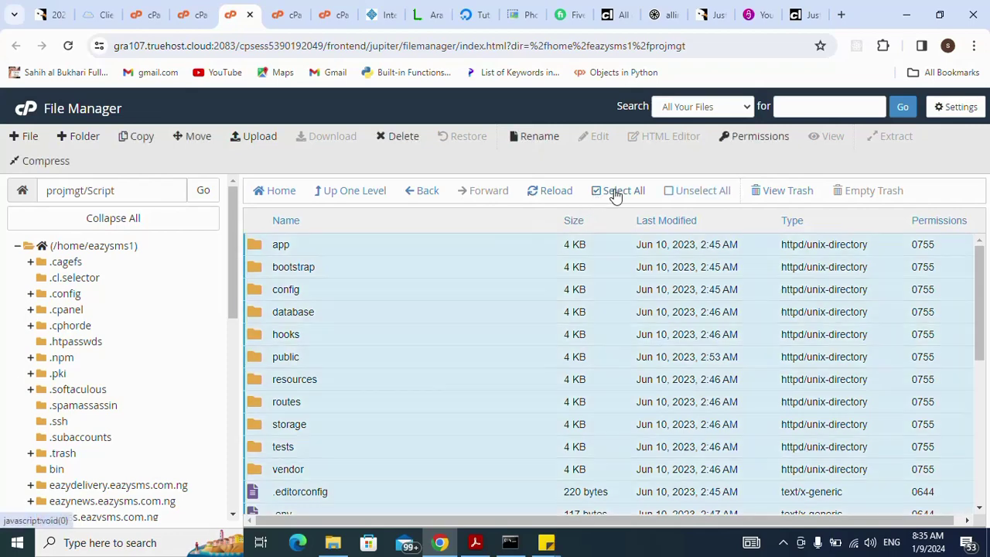
right_click(482, 299)
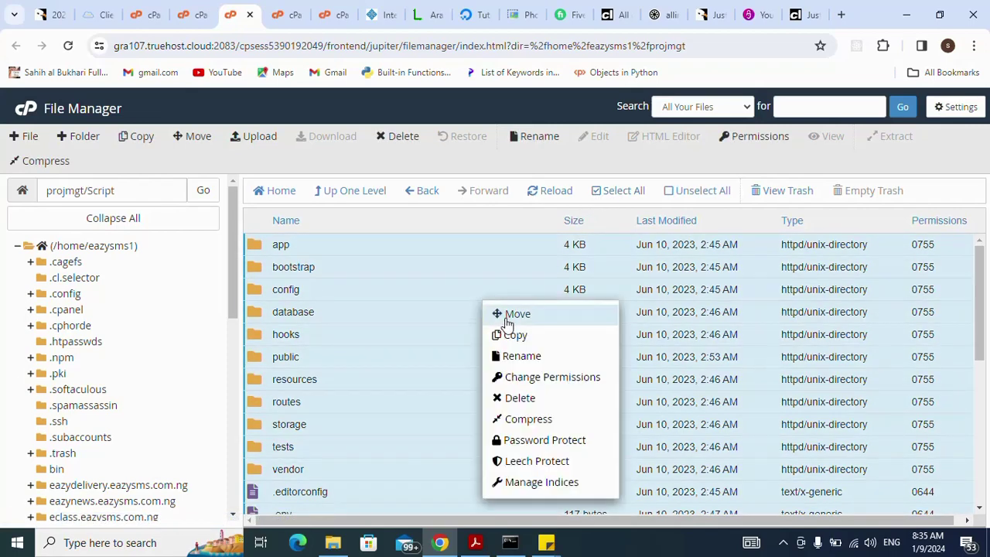
click(515, 314)
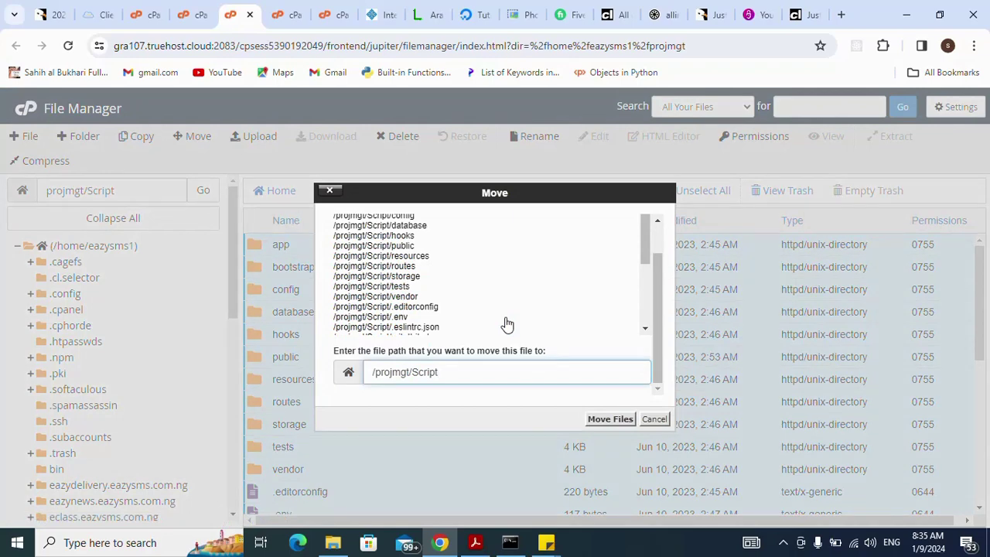
key(BackSpace)
key(BackSpace)
key(BackSpace)
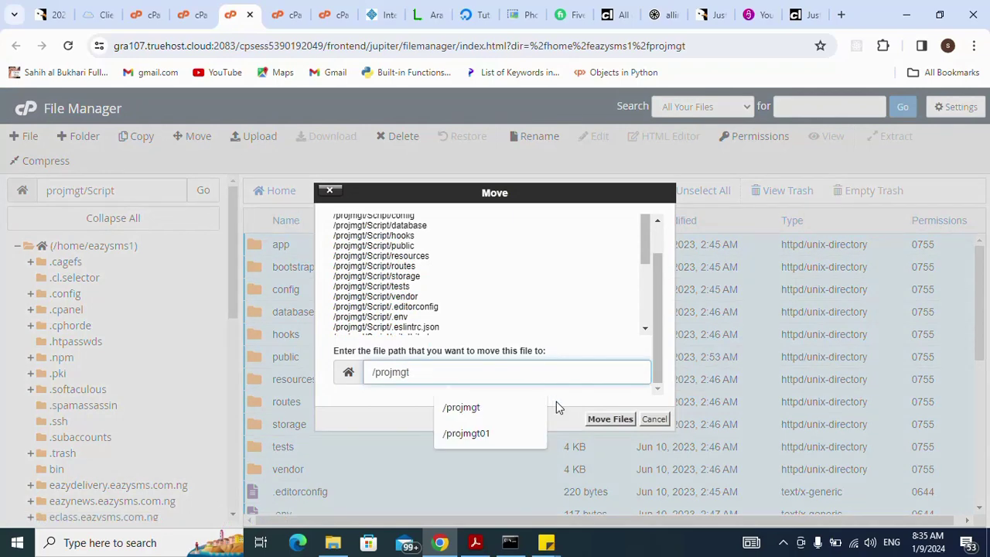
click(608, 420)
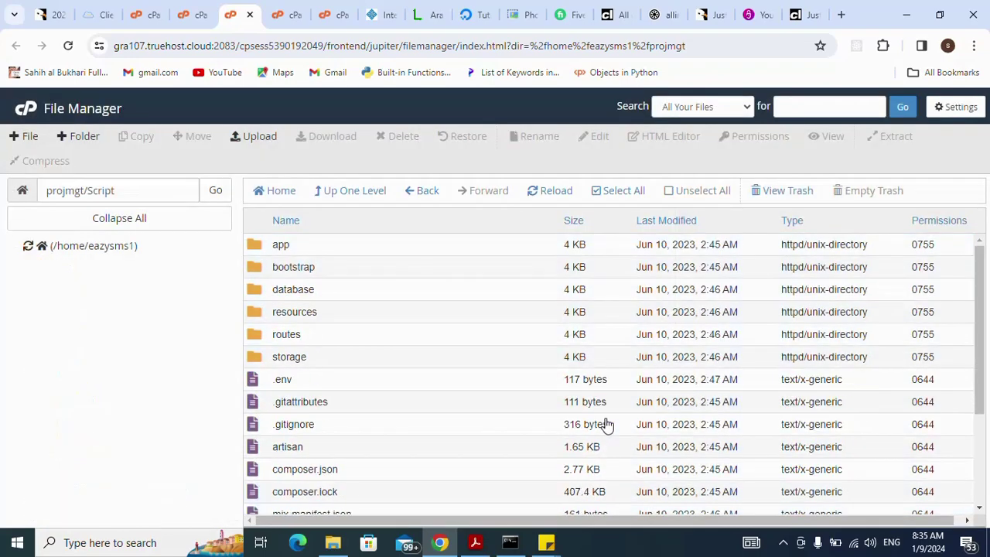
click(341, 199)
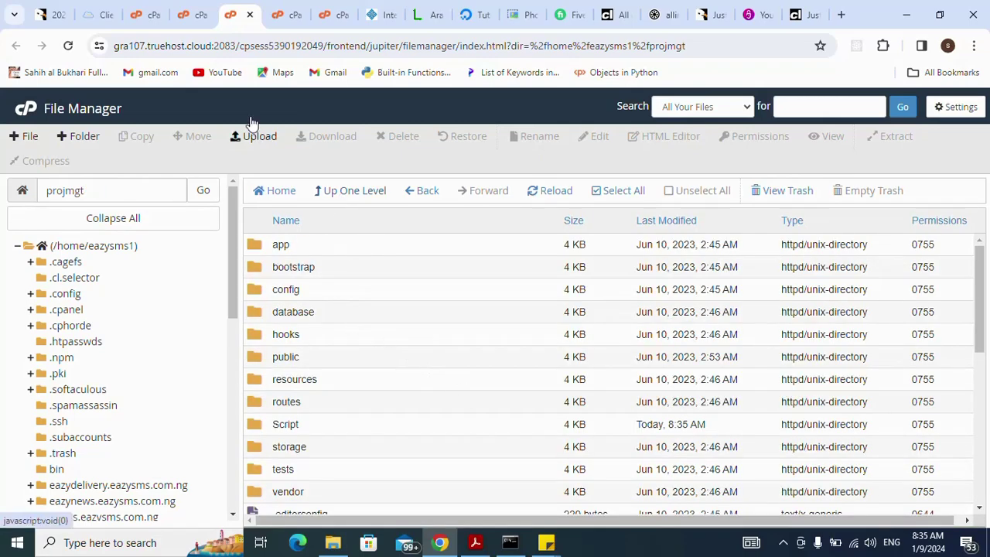
Step: Open MySQL Databases from the cPanel tools home page
click(189, 17)
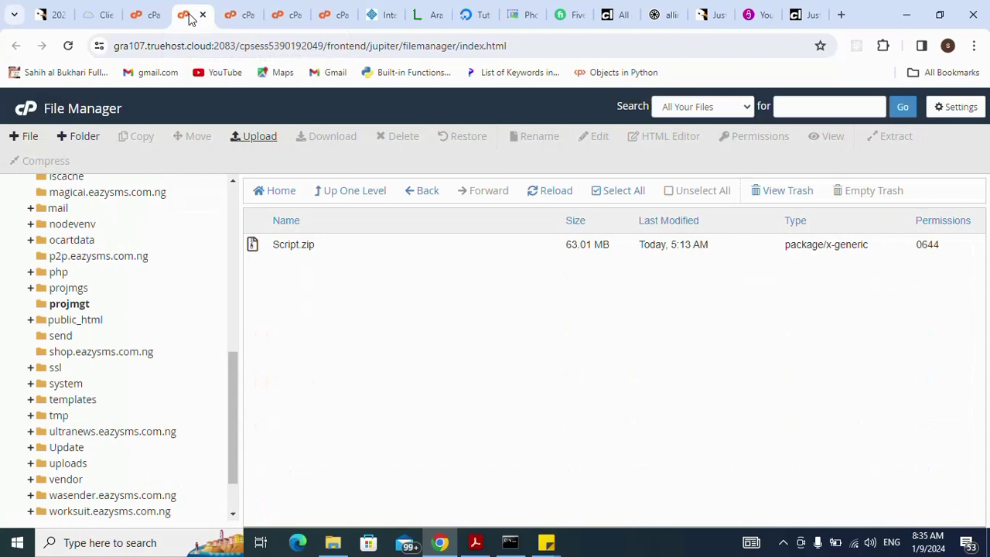
click(150, 16)
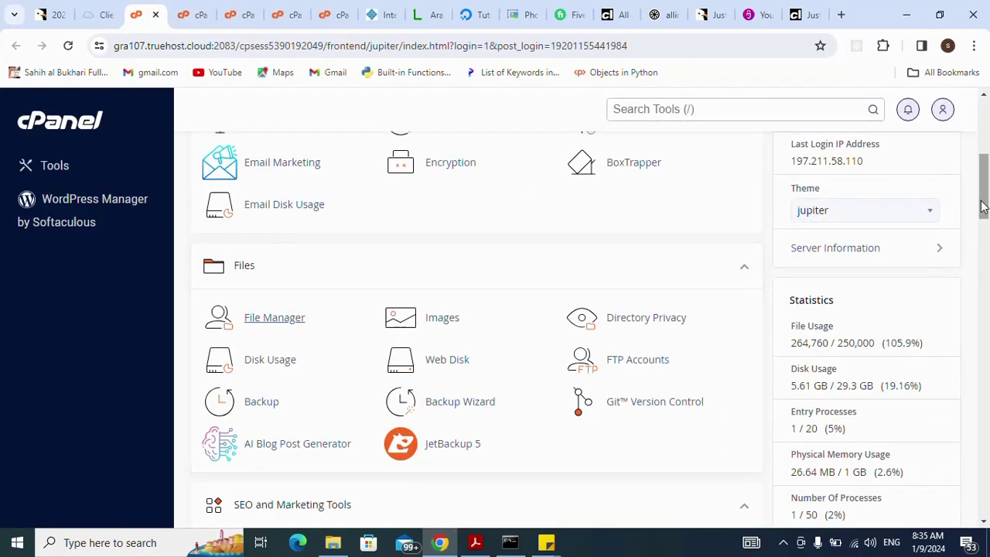
drag(982, 207, 982, 267)
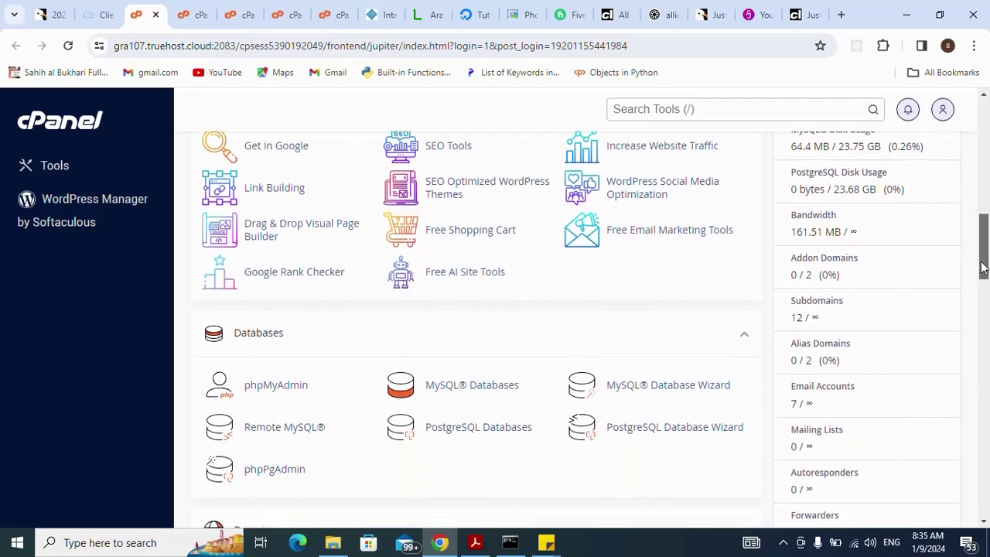
click(474, 386)
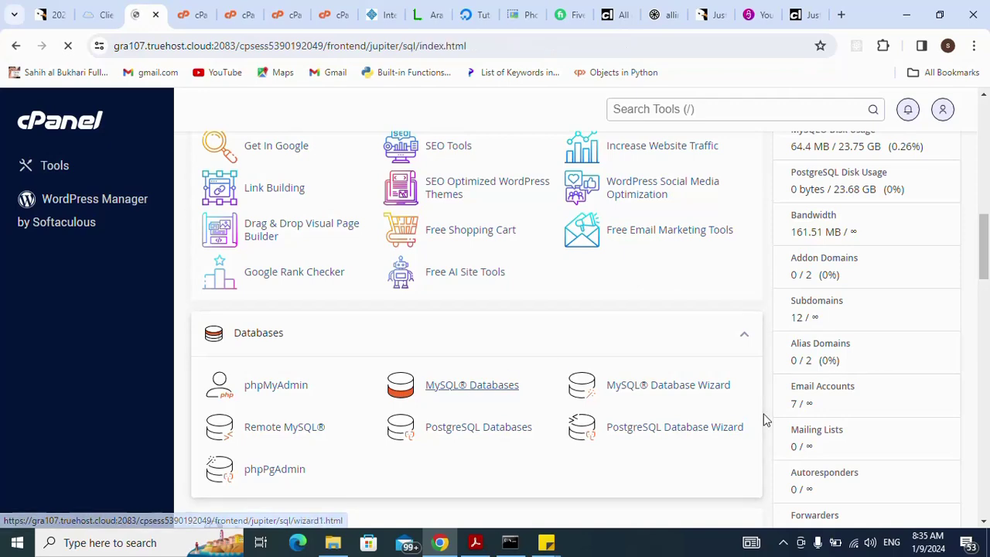
Step: Create the database projmgt under the eazysms1 account prefix, then go back
click(784, 543)
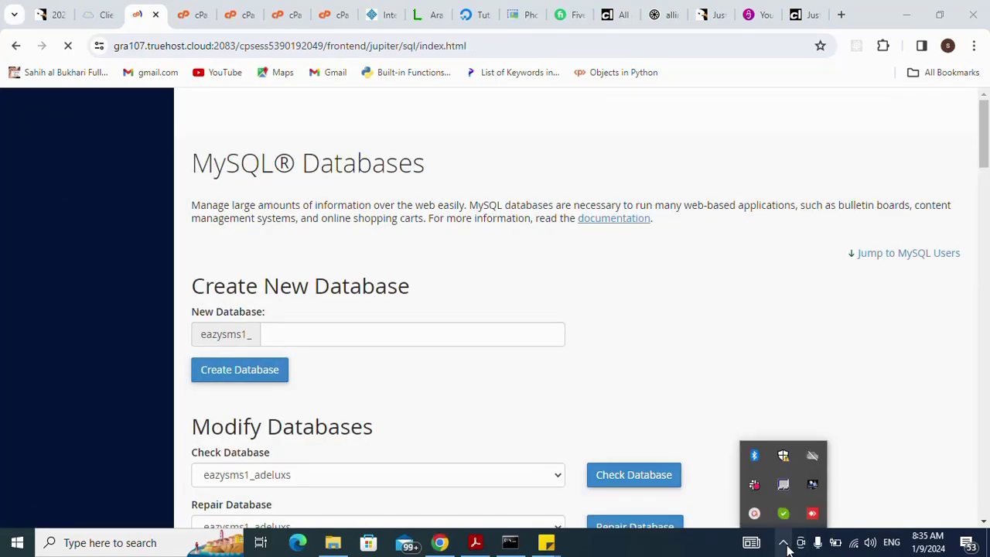
click(754, 515)
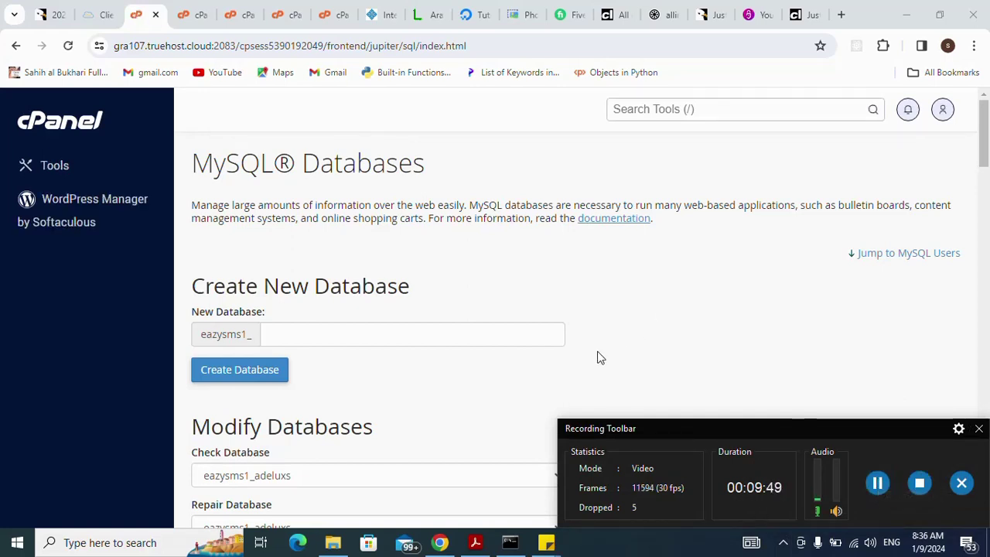
click(496, 343)
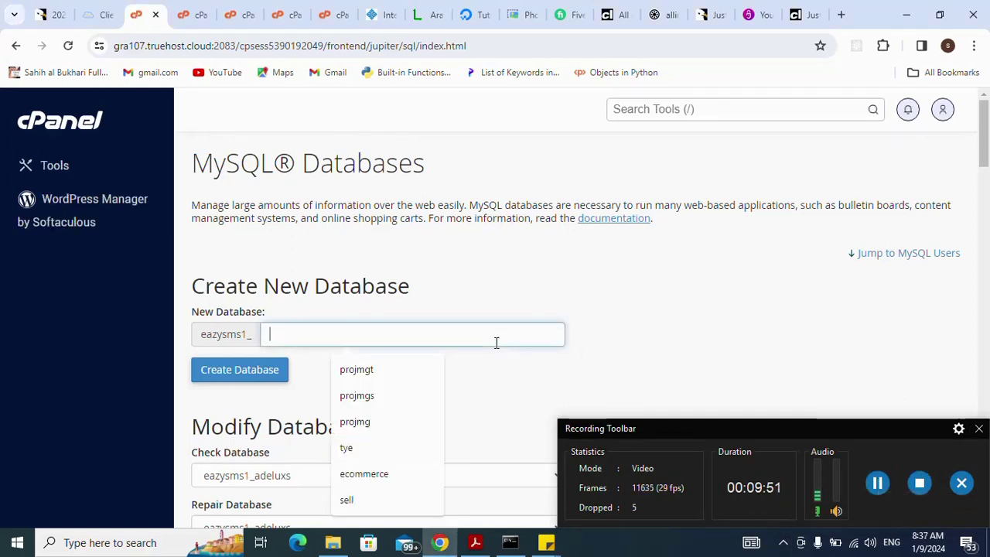
click(381, 369)
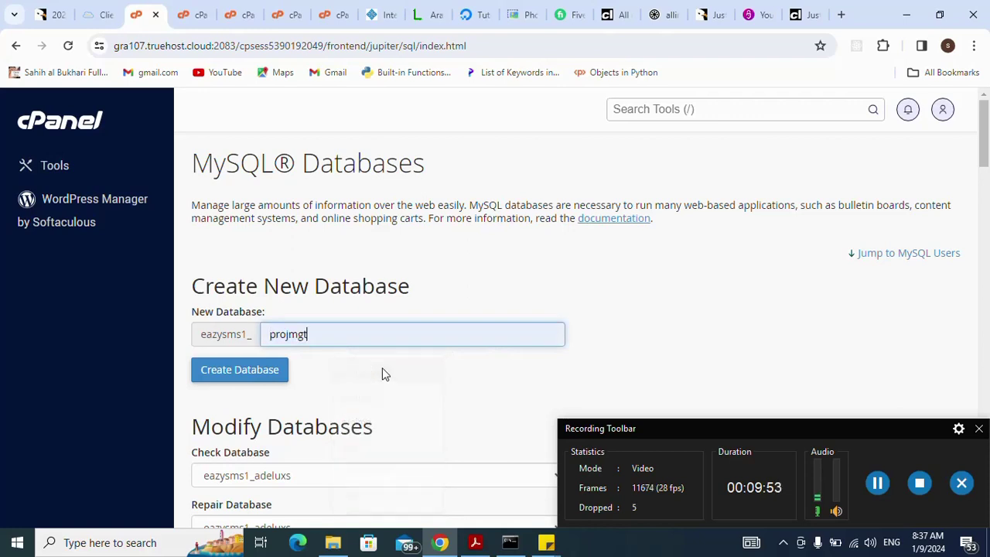
click(246, 371)
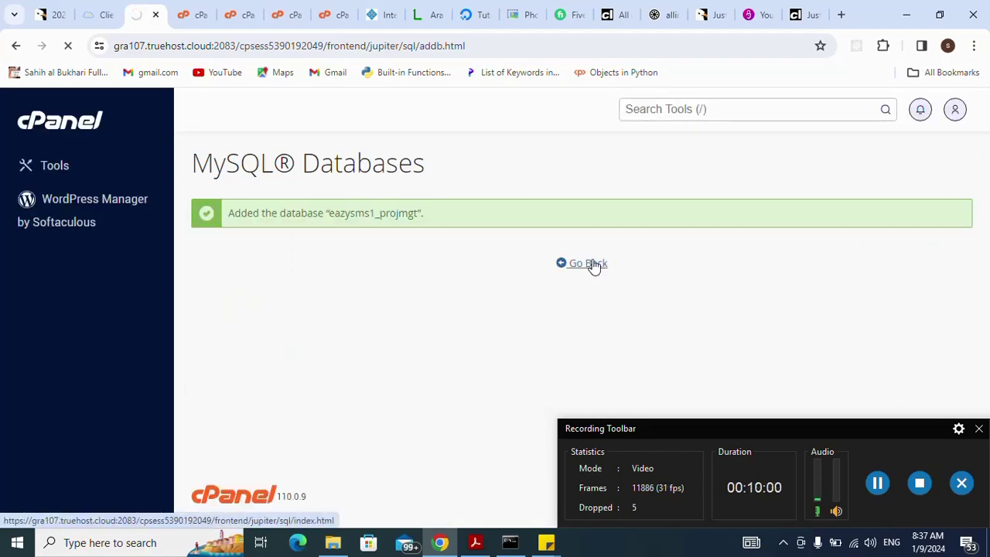
click(591, 263)
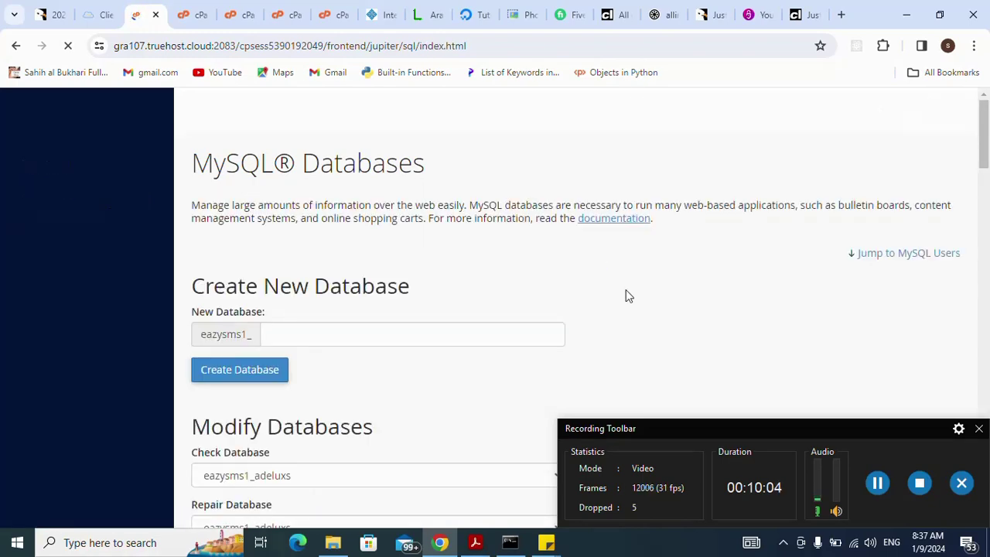
Step: Enter projmgtuser as the new MySQL username under Add New User
scroll(627, 295, down, 4)
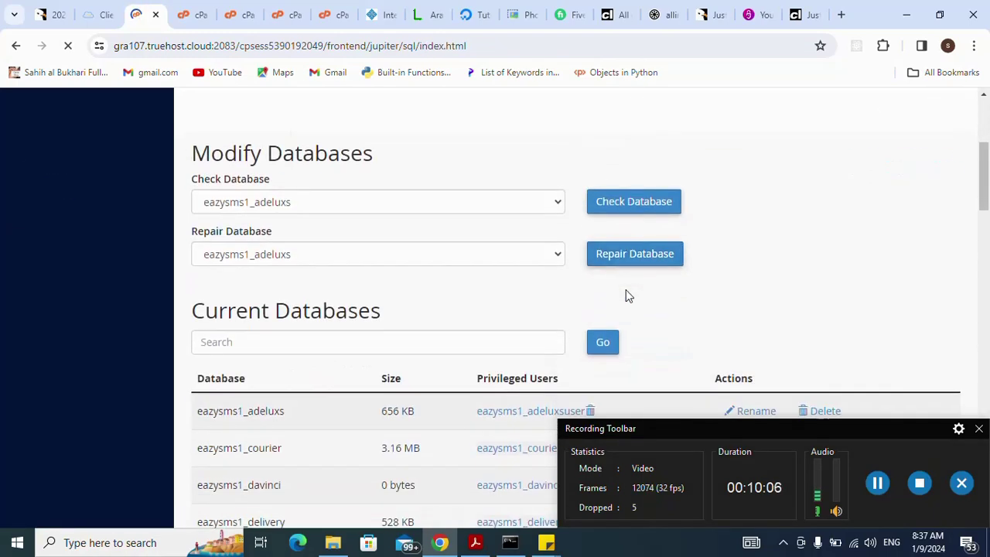
scroll(628, 295, down, 10)
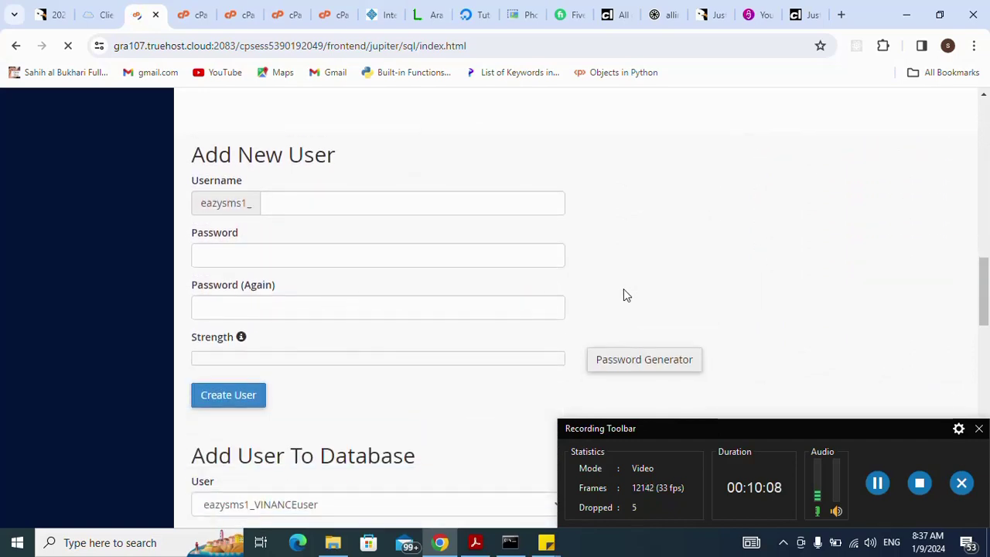
click(409, 200)
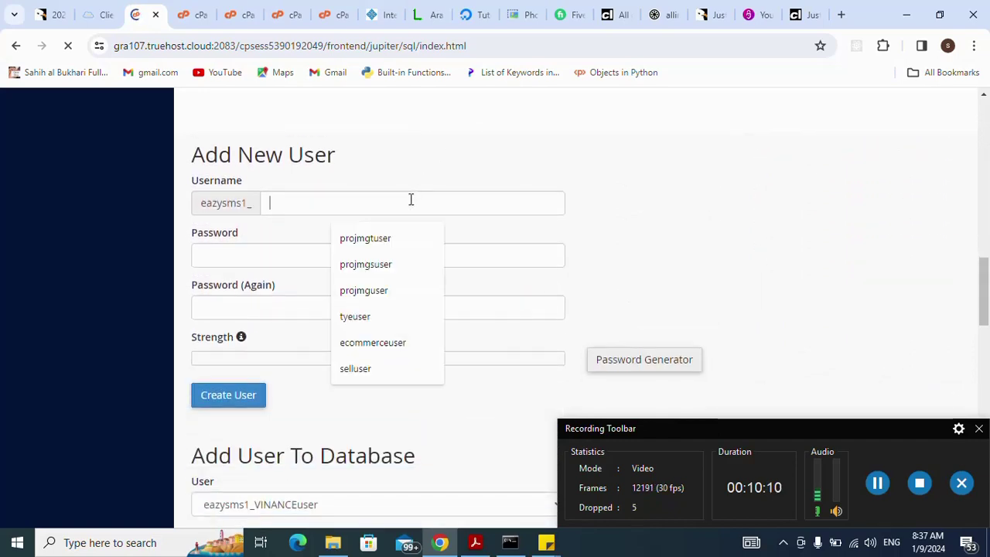
text(projmgtuser)
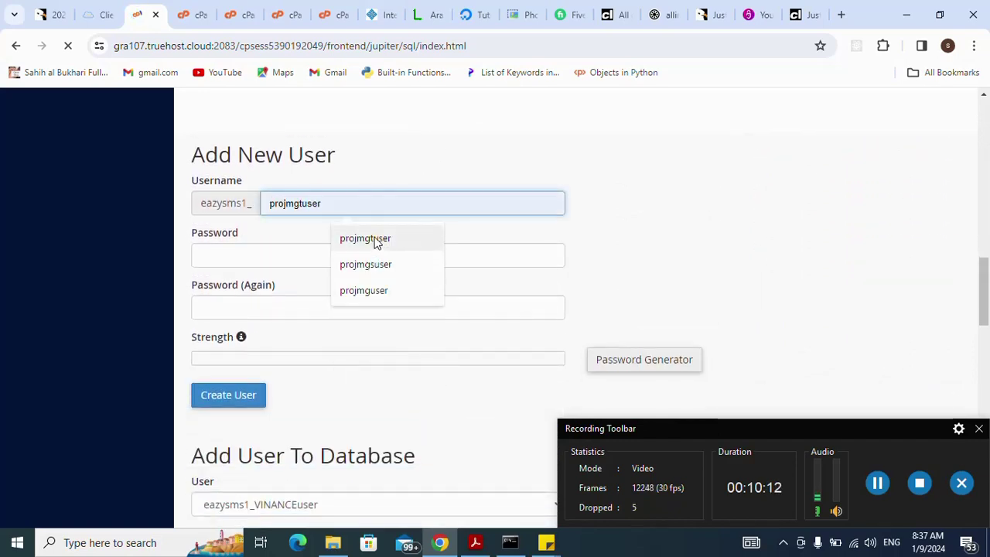
click(374, 238)
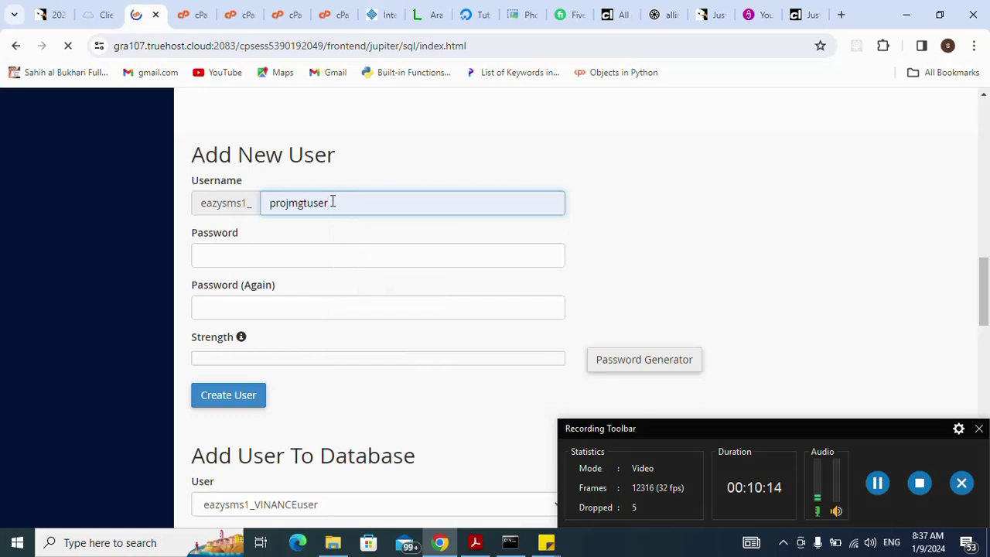
drag(333, 202, 267, 204)
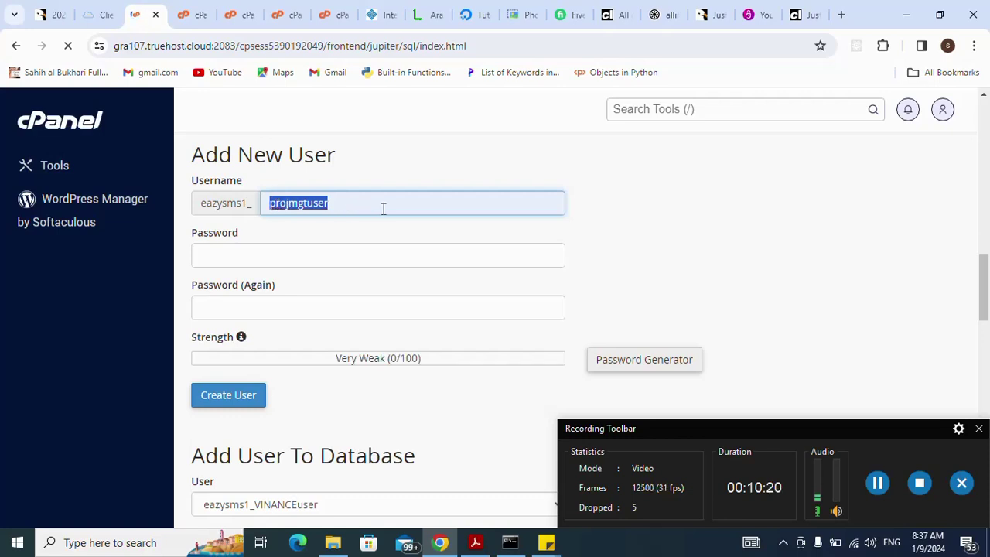
Step: Paste the strong password into both password fields and create the user
click(358, 255)
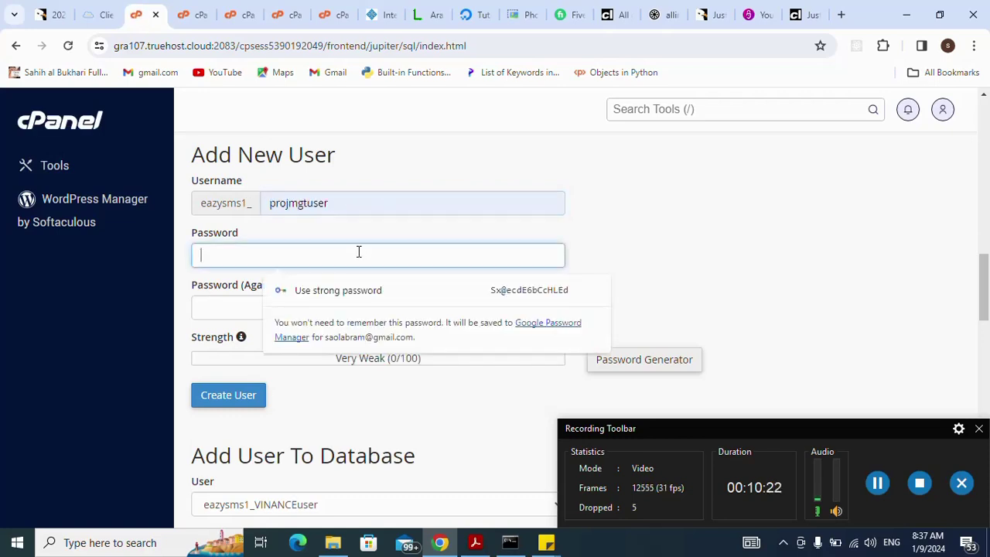
key(ctrl+v)
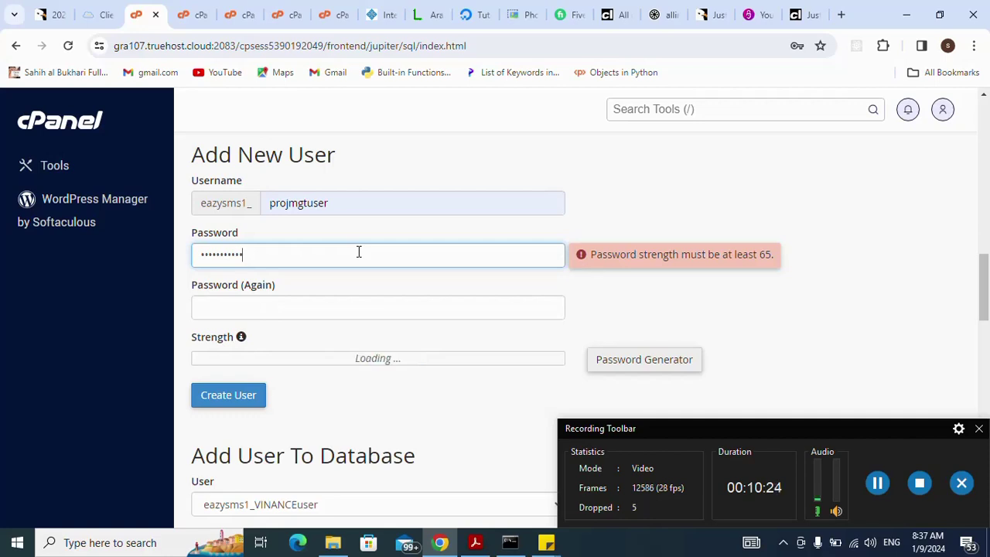
click(339, 308)
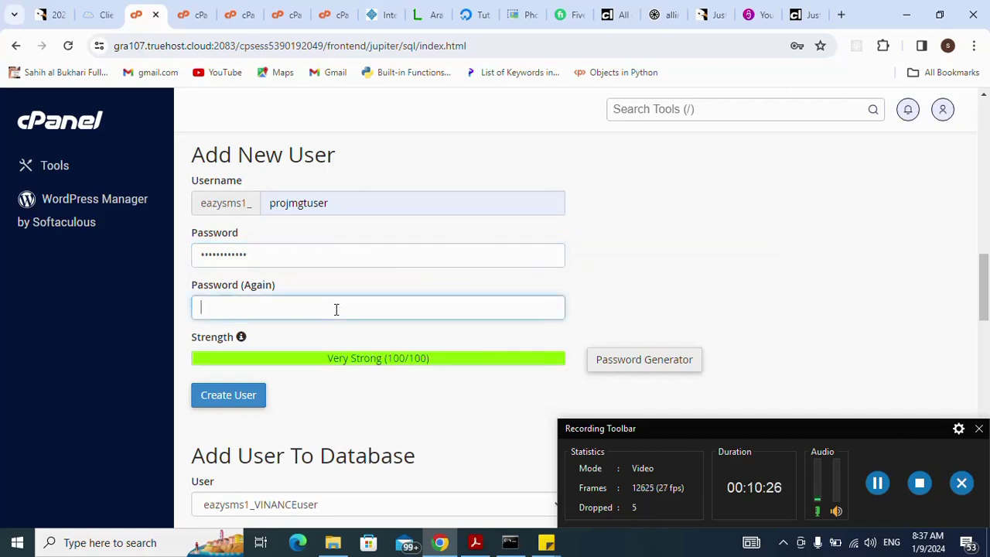
key(ctrl+v)
text(*)
click(230, 398)
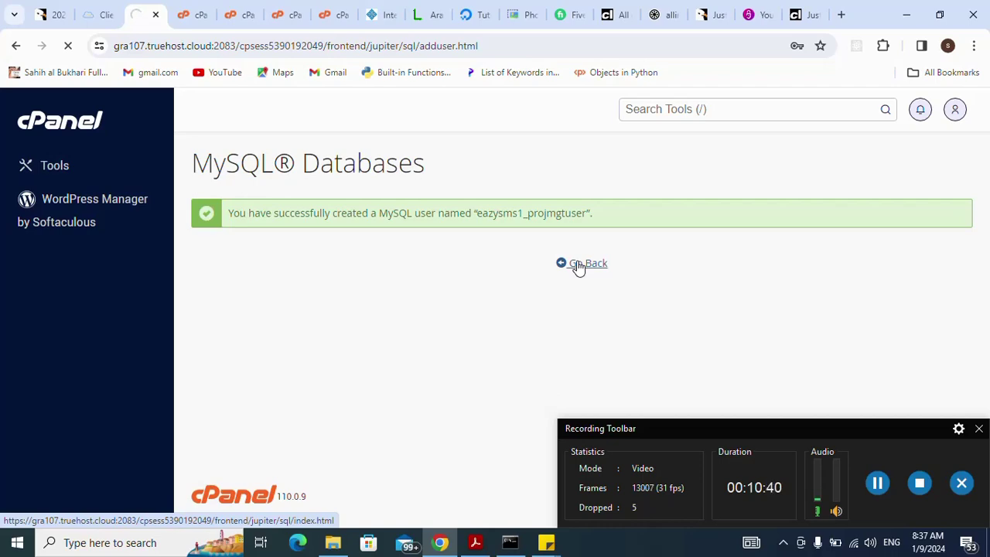
scroll(578, 268, down, 4)
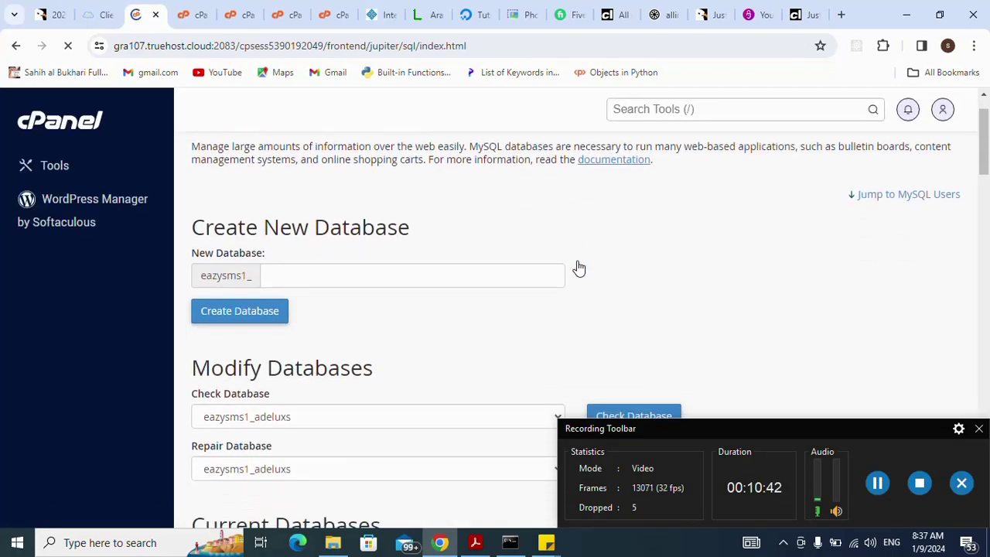
Step: Pair user eazysms1_projmgtuser with database eazysms1_projmgt and add it
scroll(578, 267, down, 4)
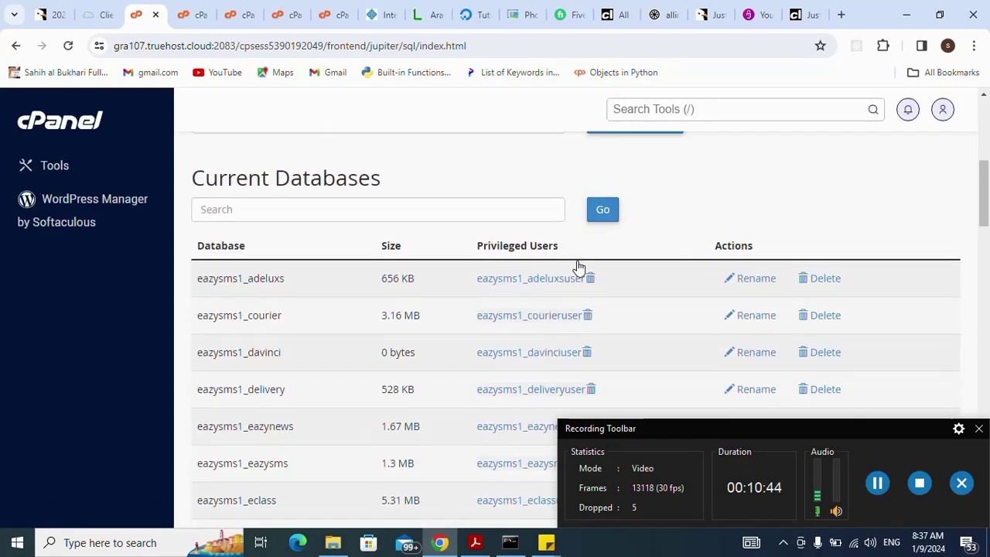
scroll(578, 267, down, 8)
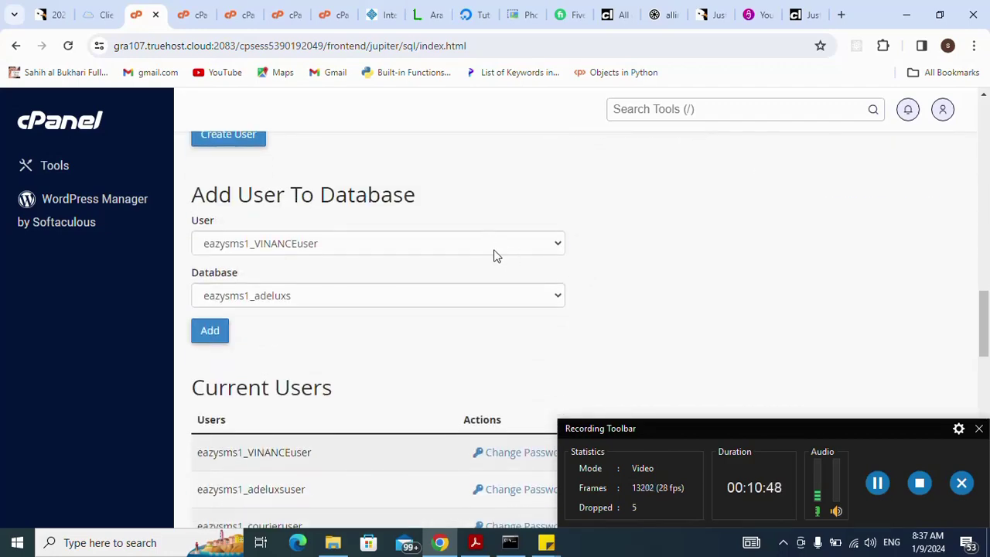
click(494, 250)
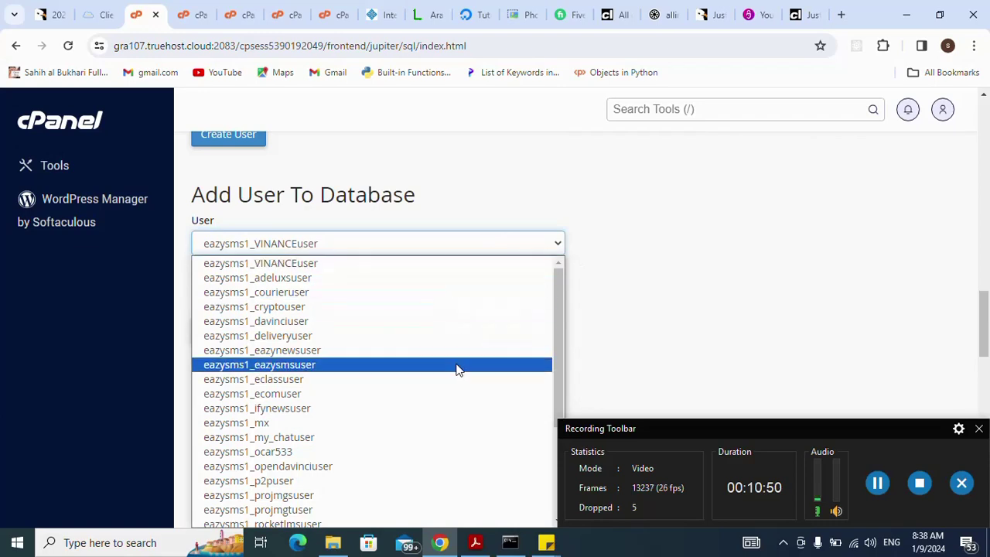
click(358, 510)
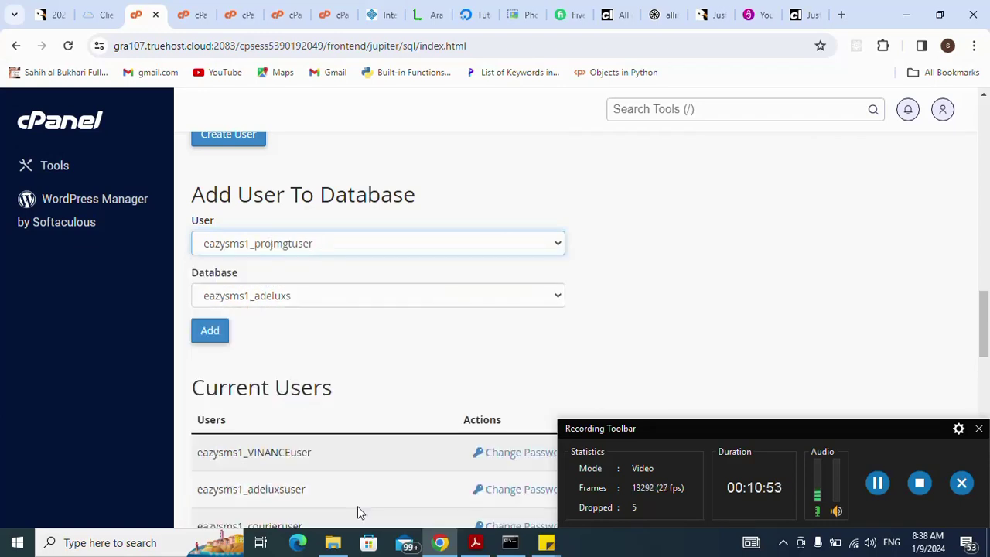
click(411, 301)
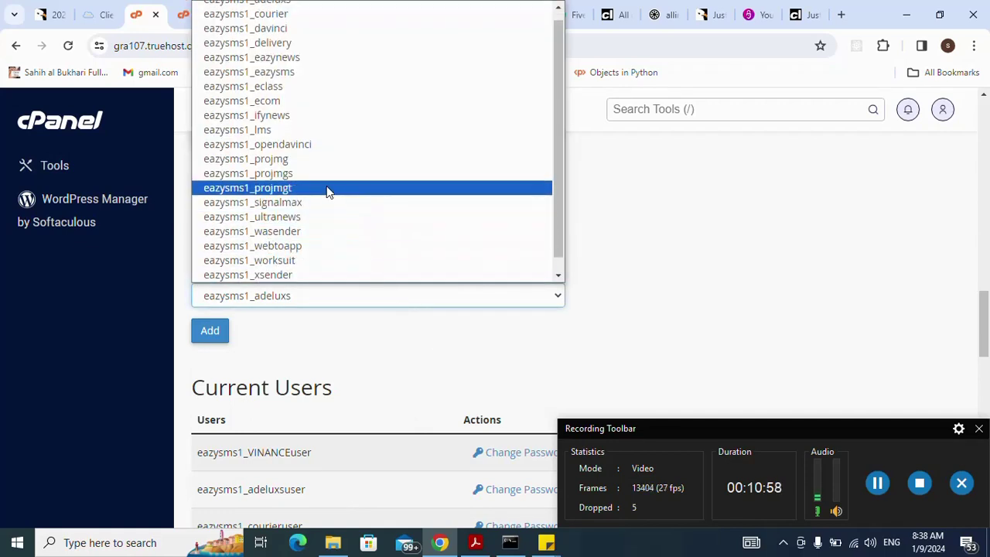
click(328, 189)
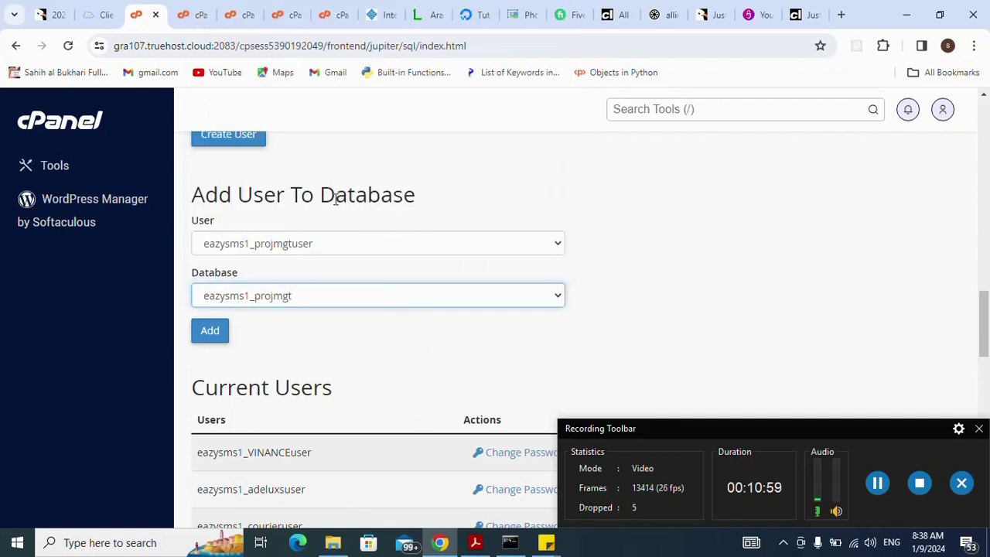
click(215, 332)
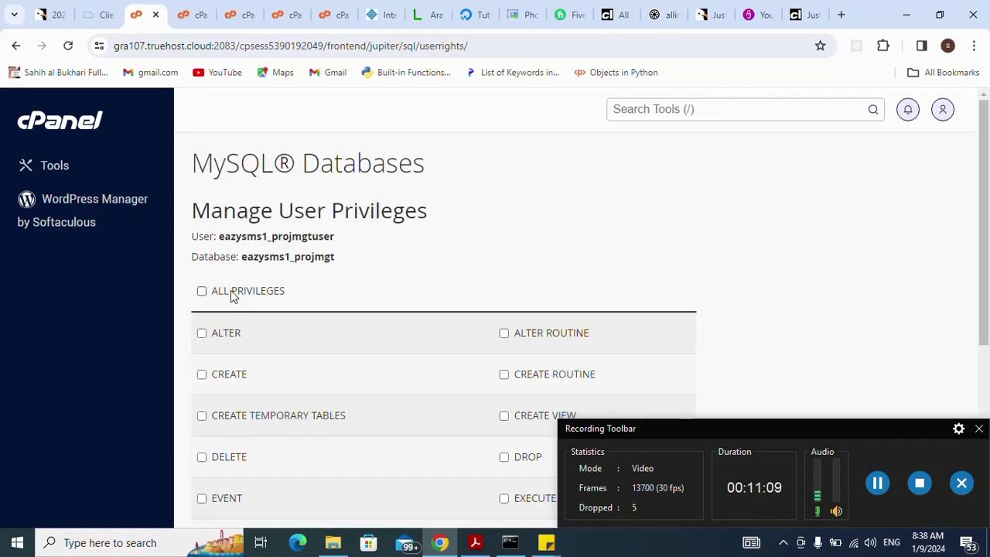
Step: Tick ALL PRIVILEGES, save with Make Changes, and return to the MySQL Databases page
click(232, 293)
scroll(508, 249, down, 4)
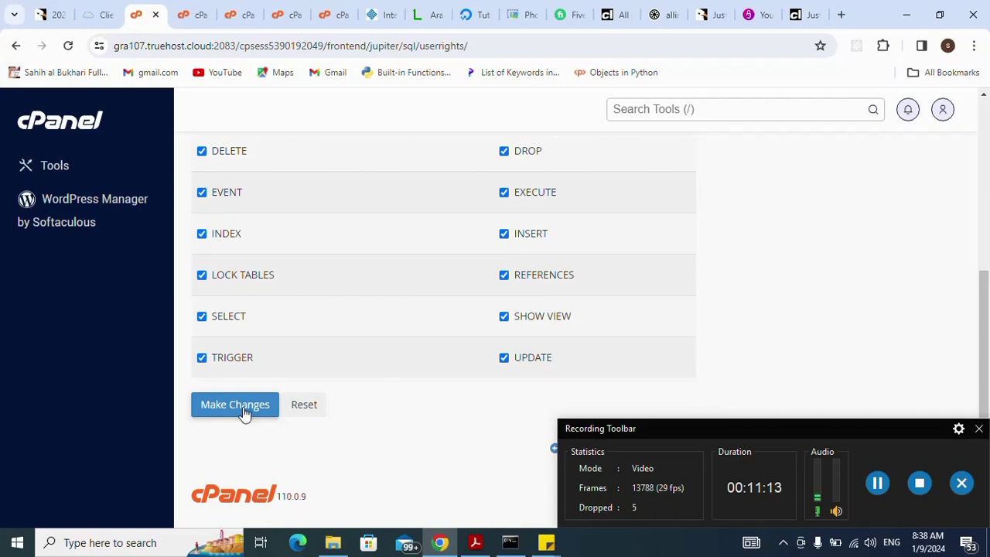
click(241, 408)
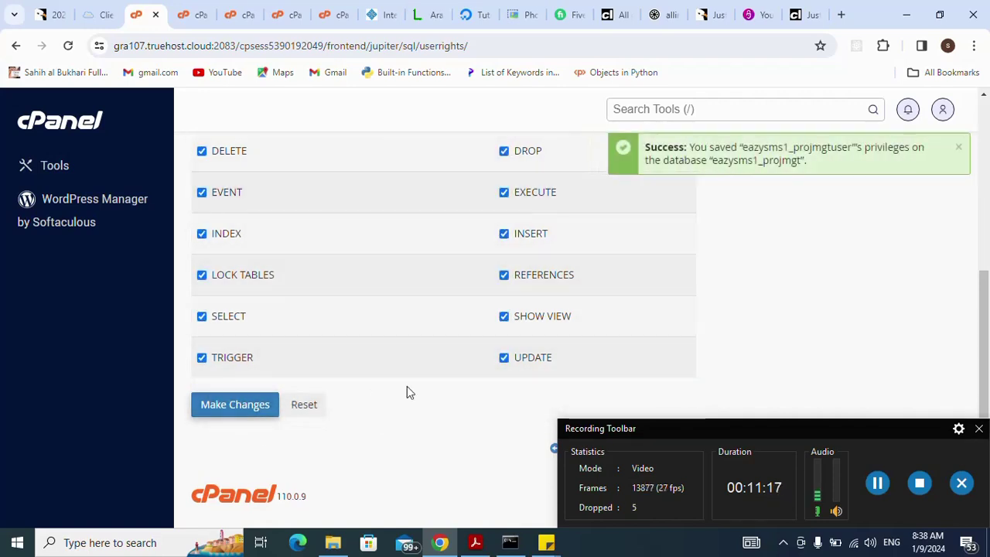
click(979, 428)
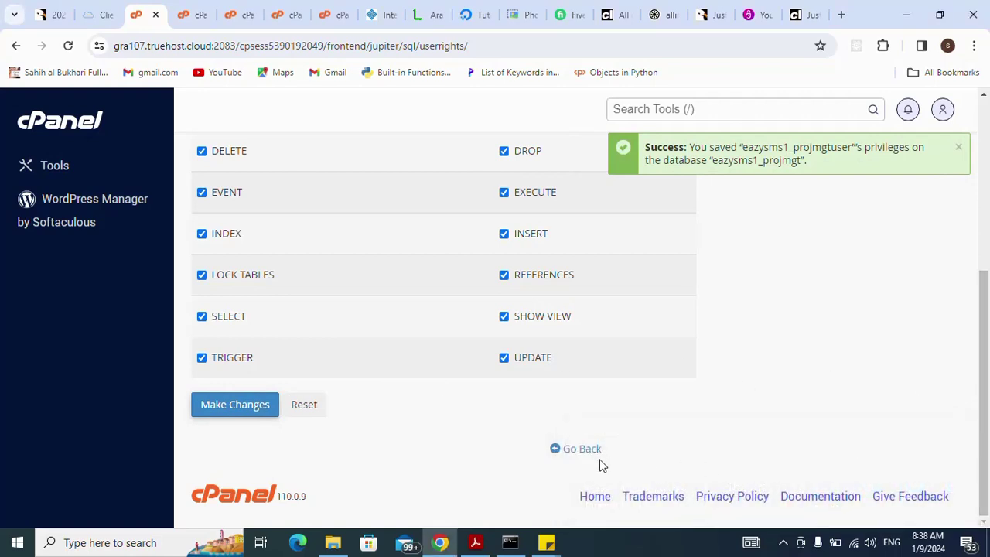
click(576, 453)
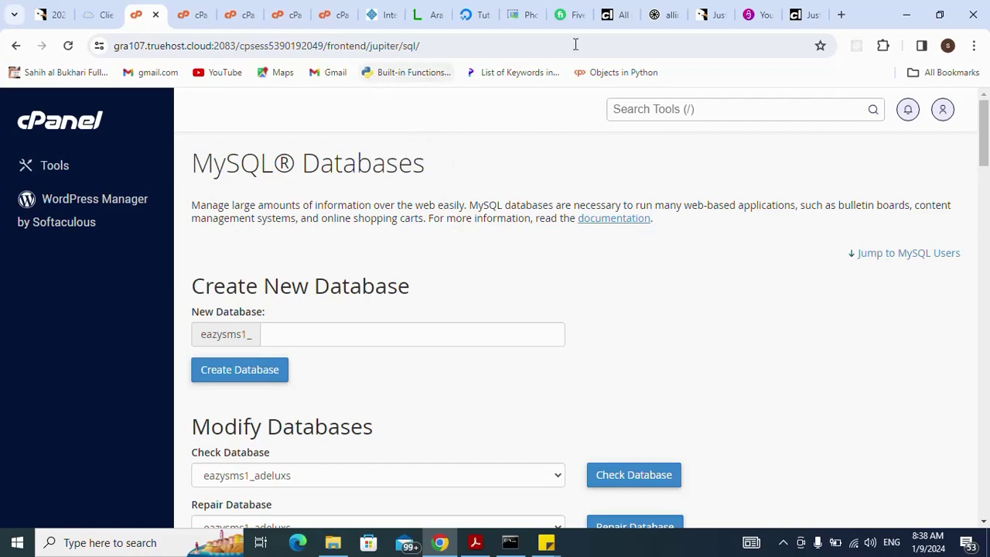
Step: In a new tab, load projmgt.eazysms.com.ng/install
click(841, 15)
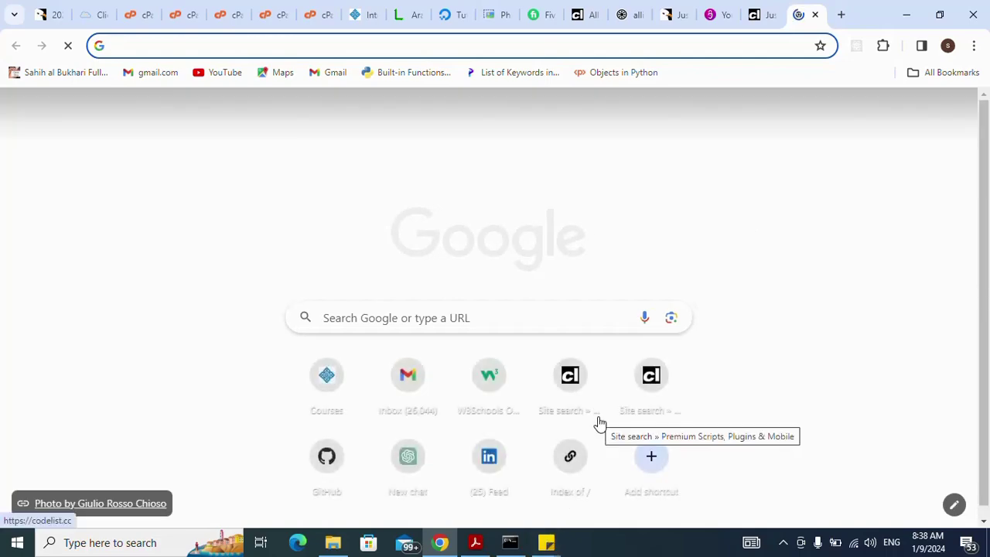
text(pr)
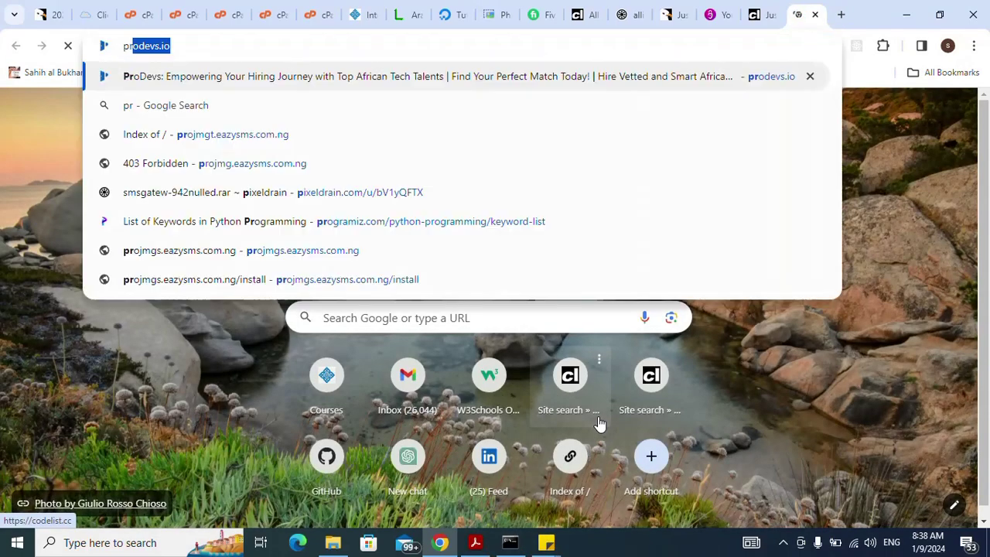
text(ojj)
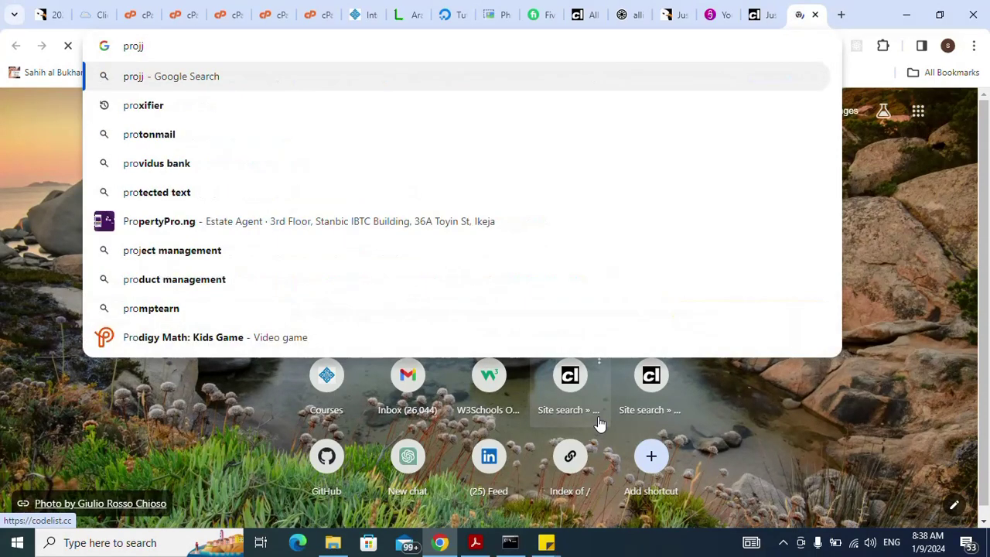
key(BackSpace)
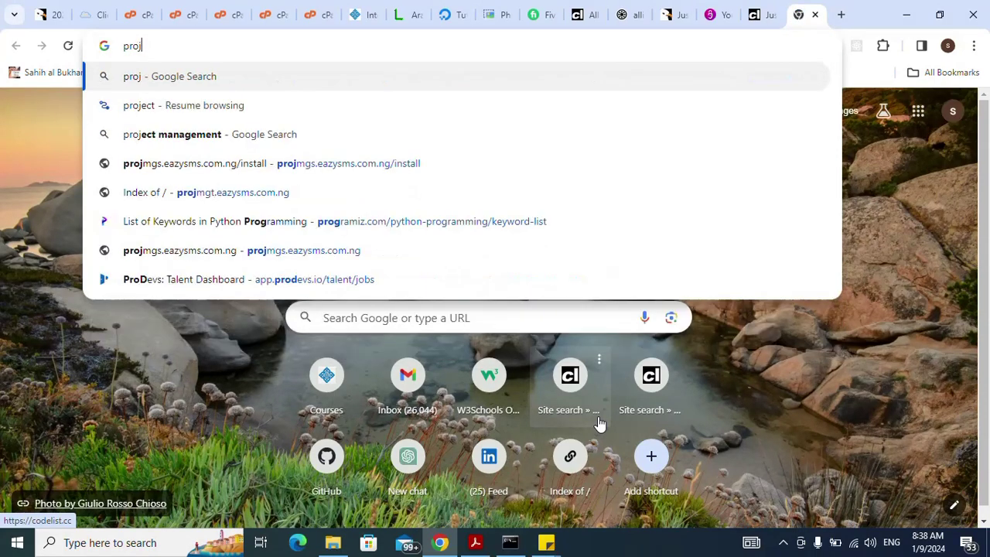
text(mgs.eazysms.com.ng/install)
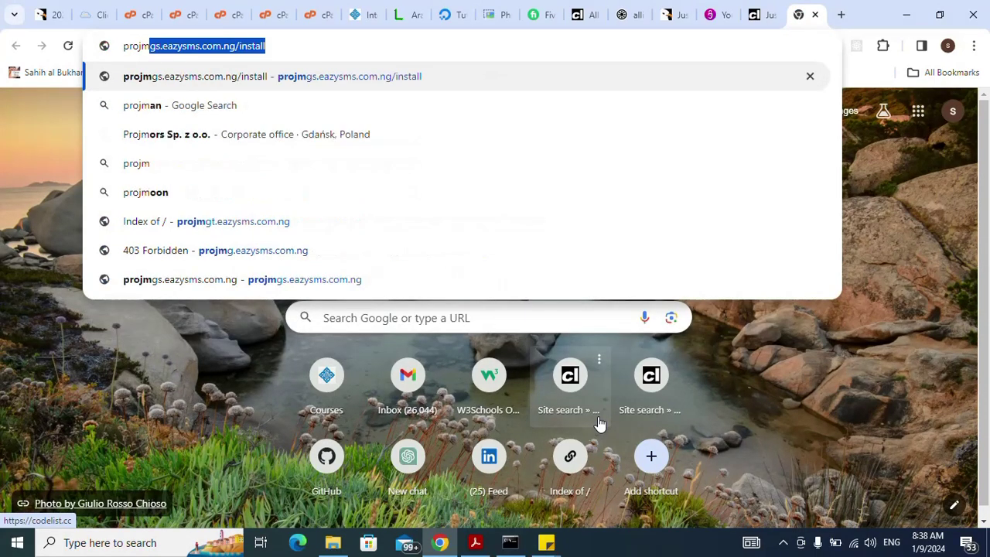
click(160, 46)
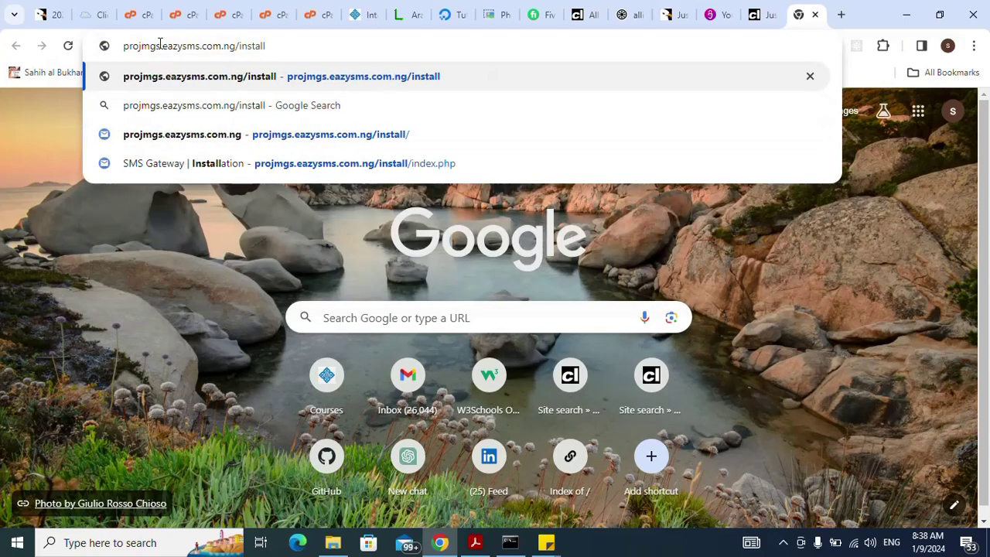
key(BackSpace)
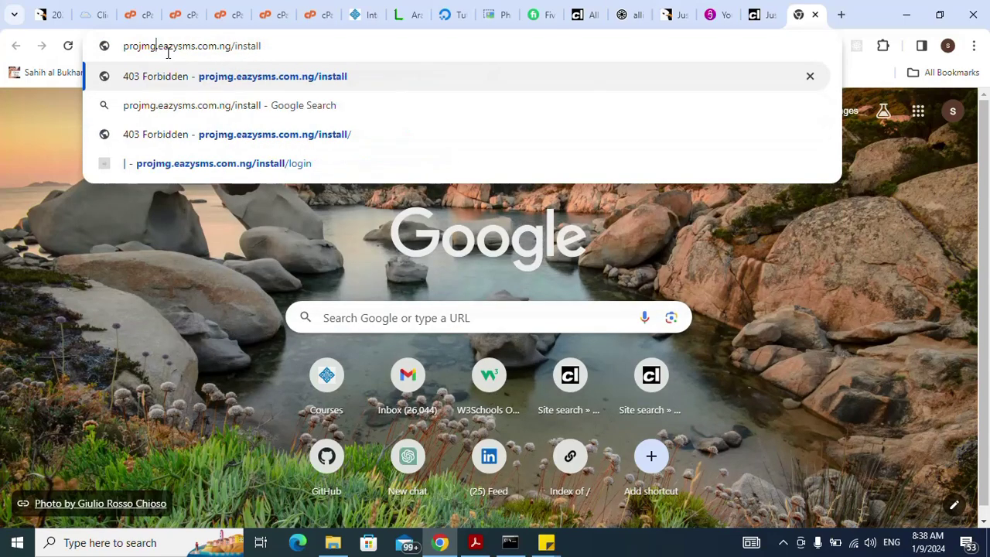
text(t)
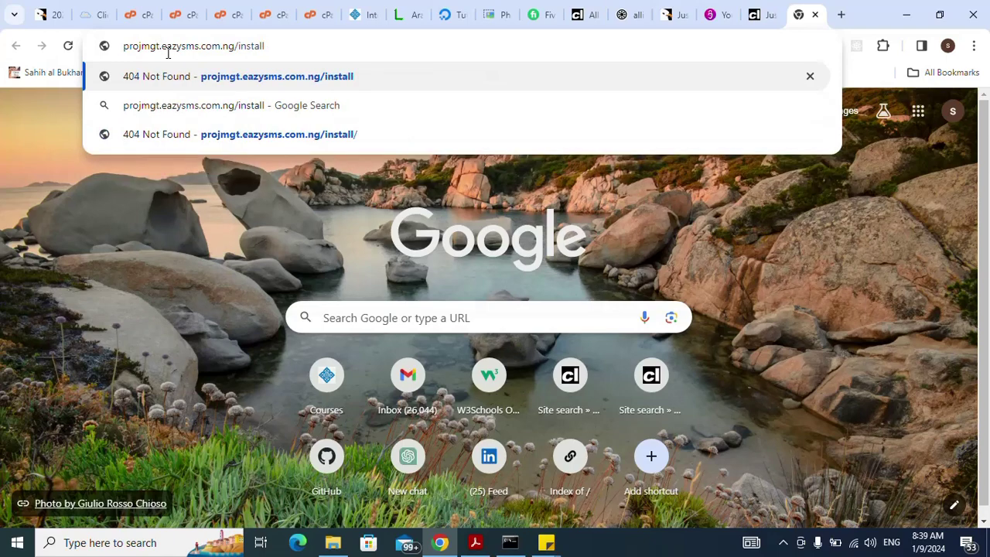
key(Return)
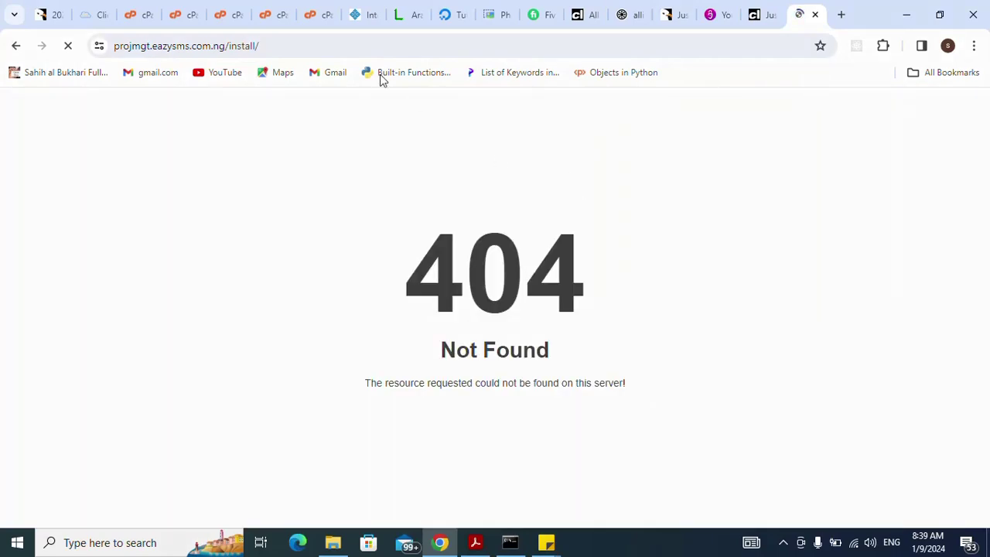
Step: Trim the address to projmgt.eazysms.com.ng and view the site root listing
click(342, 44)
click(341, 43)
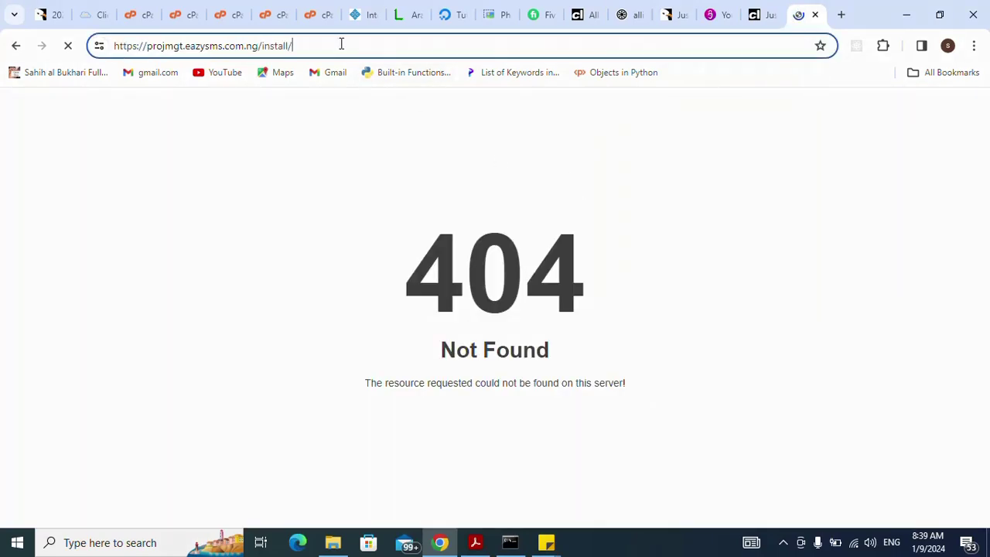
key(BackSpace)
key(BackSpace)
key(BackSpace)
key(BackSpace)
key(BackSpace)
key(BackSpace)
key(BackSpace)
key(BackSpace)
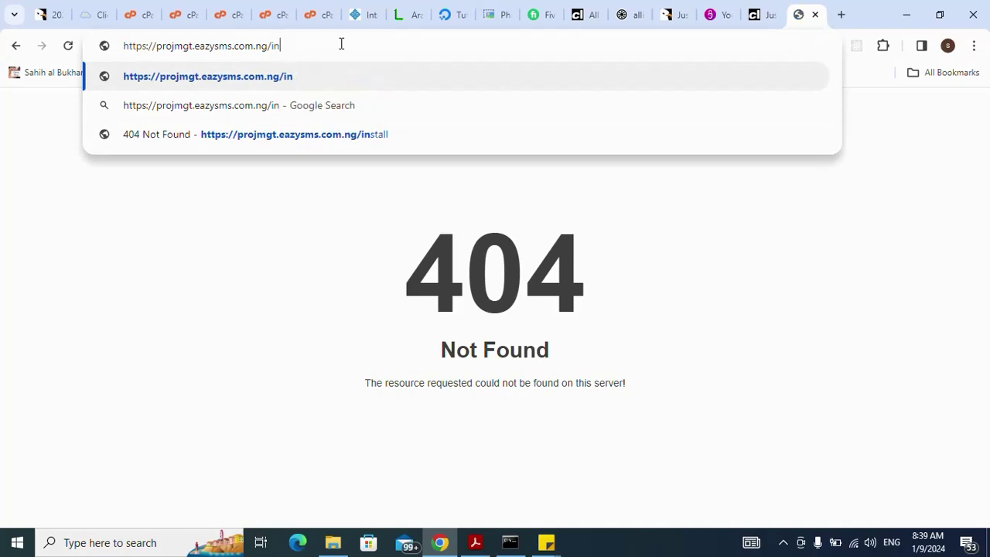
key(BackSpace)
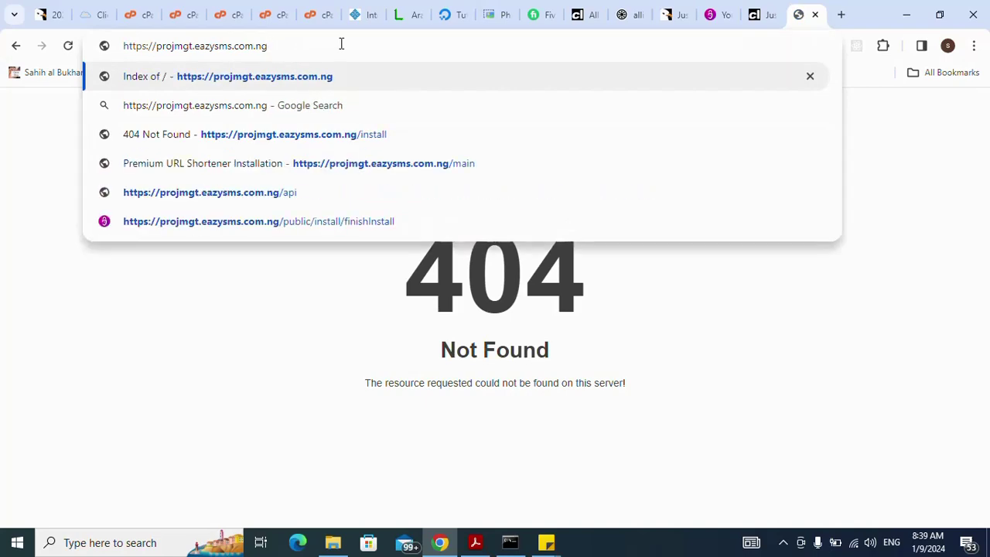
key(Return)
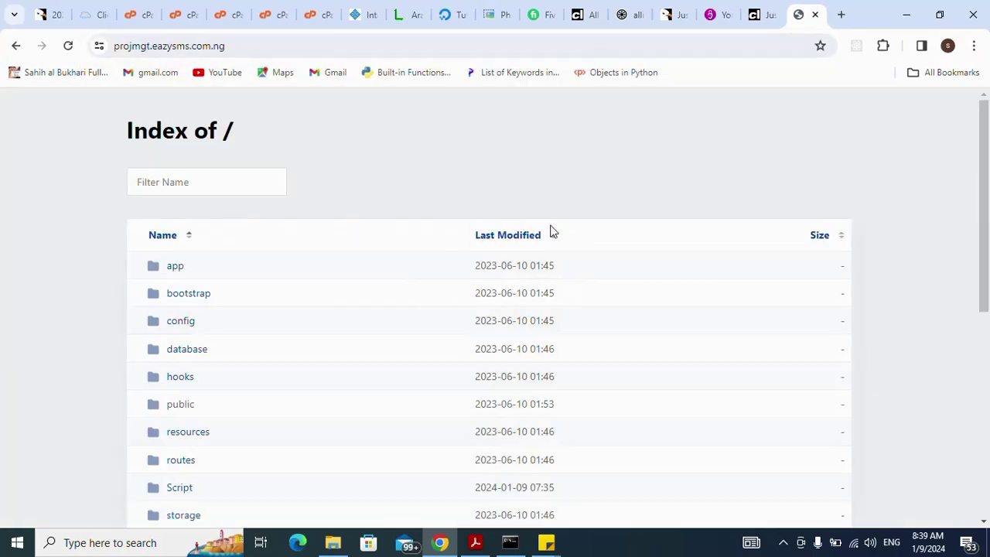
scroll(595, 180, down, 5)
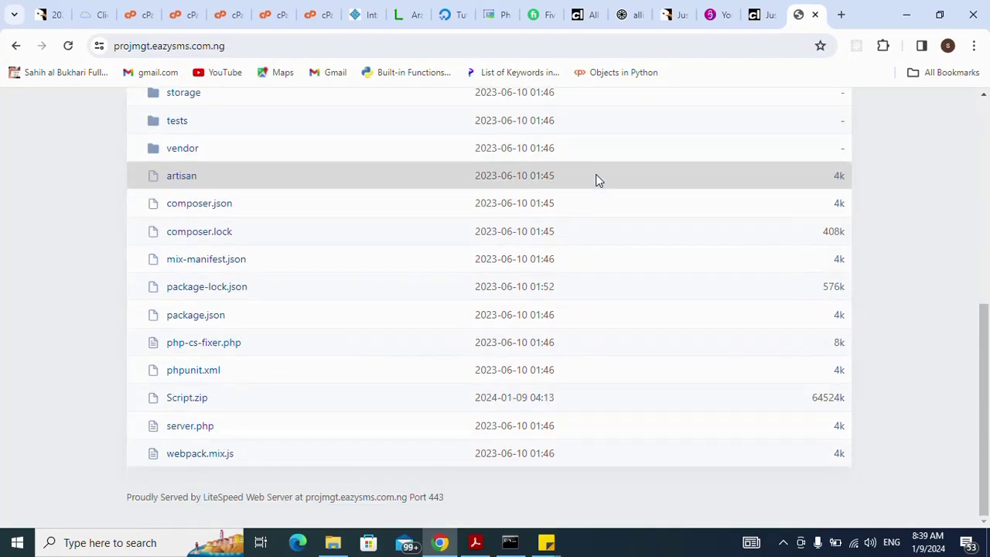
scroll(595, 180, up, 5)
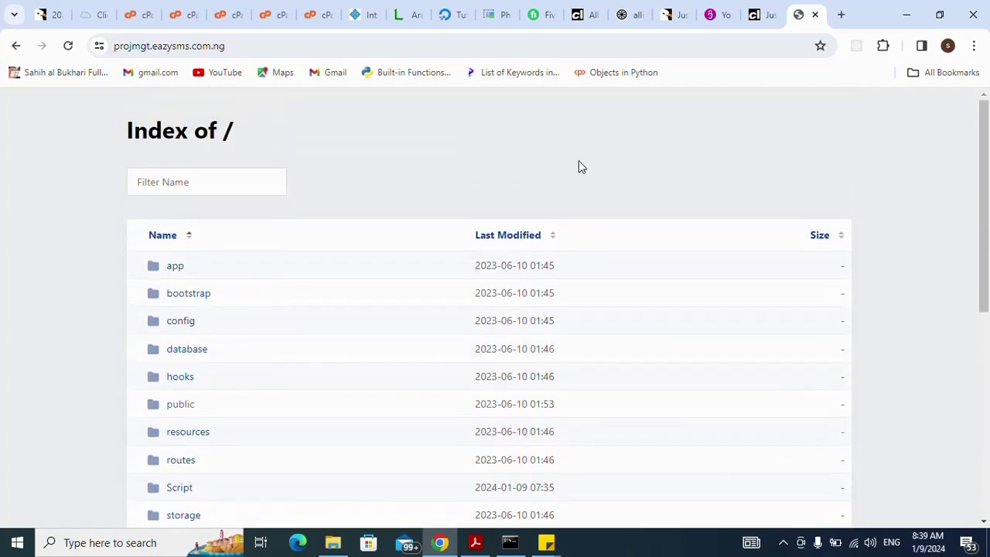
Step: Load projmgt.eazysms.com.ng/public to reach the JustFans installer
click(376, 48)
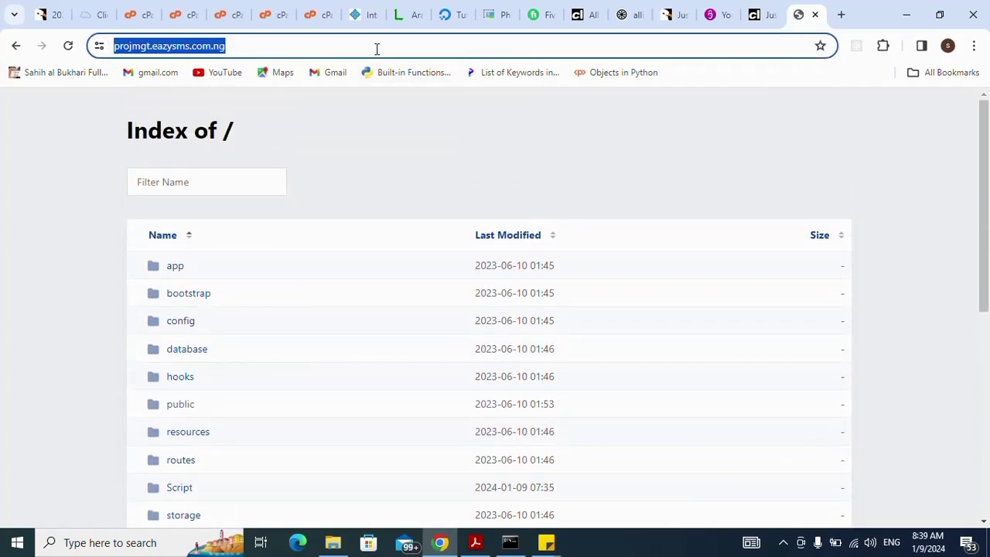
click(377, 48)
text(/p)
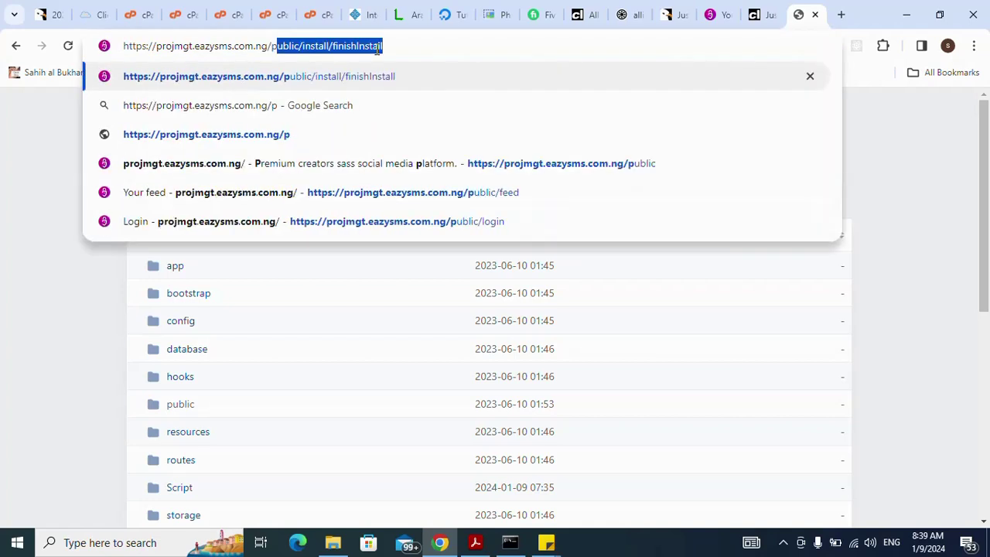
key(End)
key(BackSpace)
key(BackSpace)
key(BackSpace)
key(BackSpace)
key(BackSpace)
key(BackSpace)
key(BackSpace)
key(BackSpace)
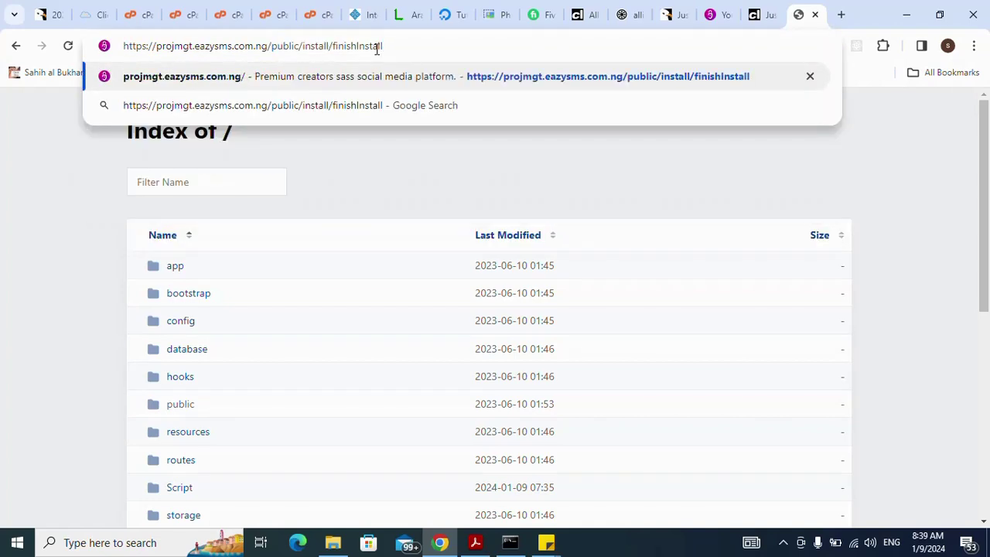
key(BackSpace)
key(BackSpace)
key(BackSpace)
key(BackSpace)
key(BackSpace)
key(BackSpace)
key(BackSpace)
key(BackSpace)
key(BackSpace)
key(BackSpace)
key(BackSpace)
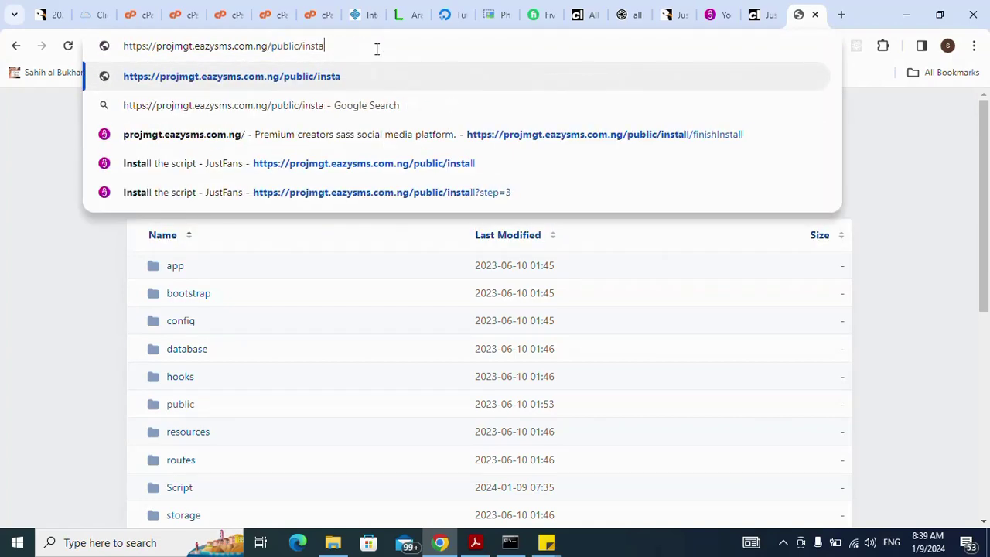
key(BackSpace)
key(BackSpace)
key(BackSpace)
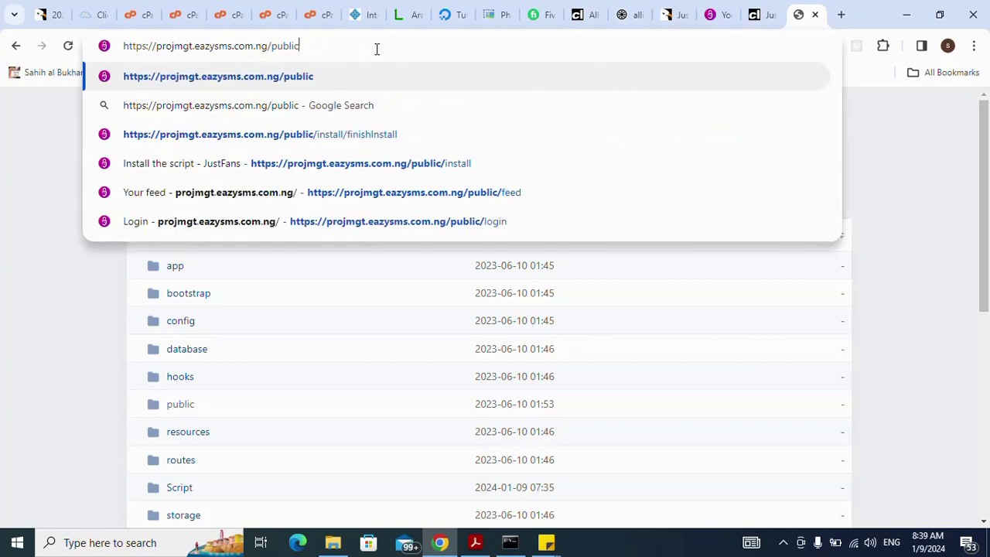
key(Return)
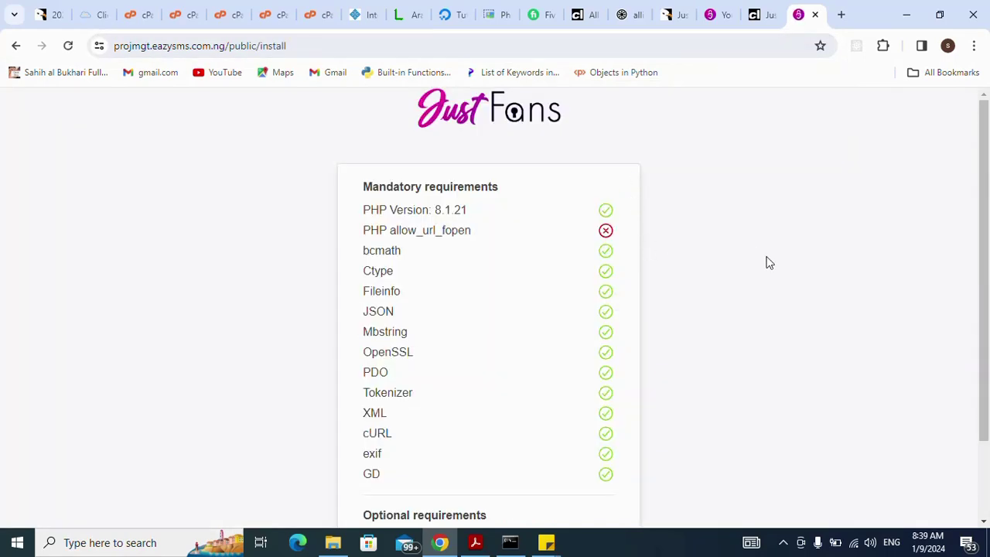
Step: Scroll past the requirements list and continue with NEXT
scroll(742, 264, down, 3)
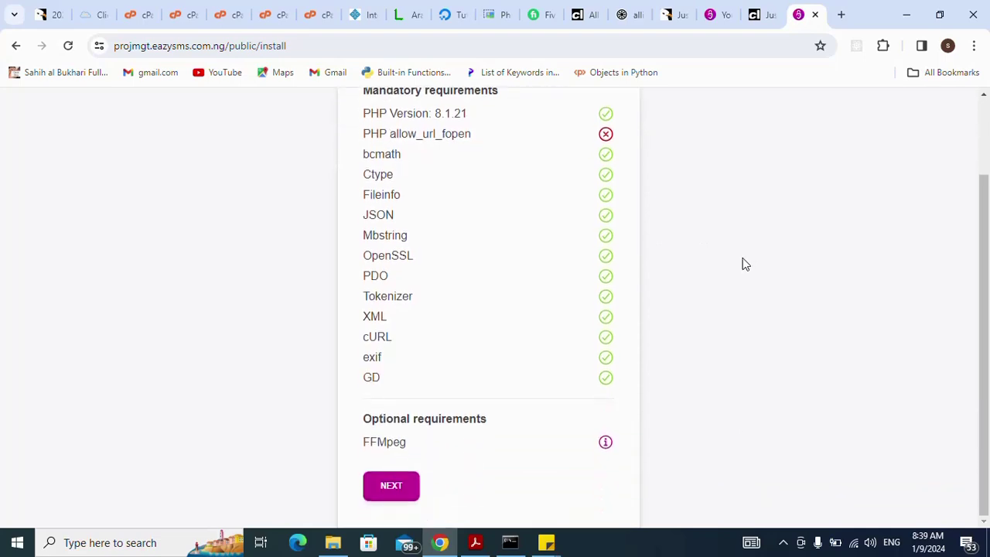
click(393, 487)
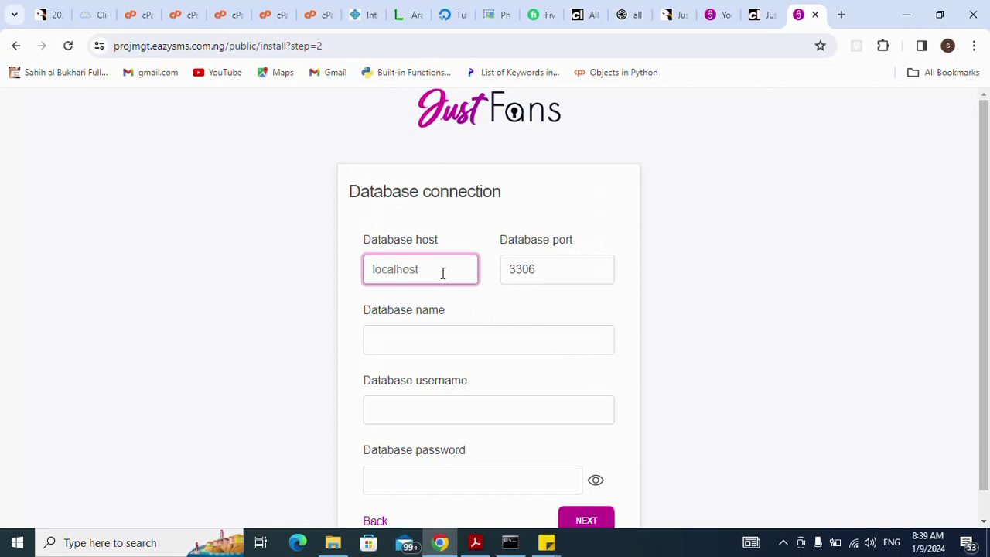
Step: Set the database host to localhost and the database name to eazysms1_projmgt
text(lo)
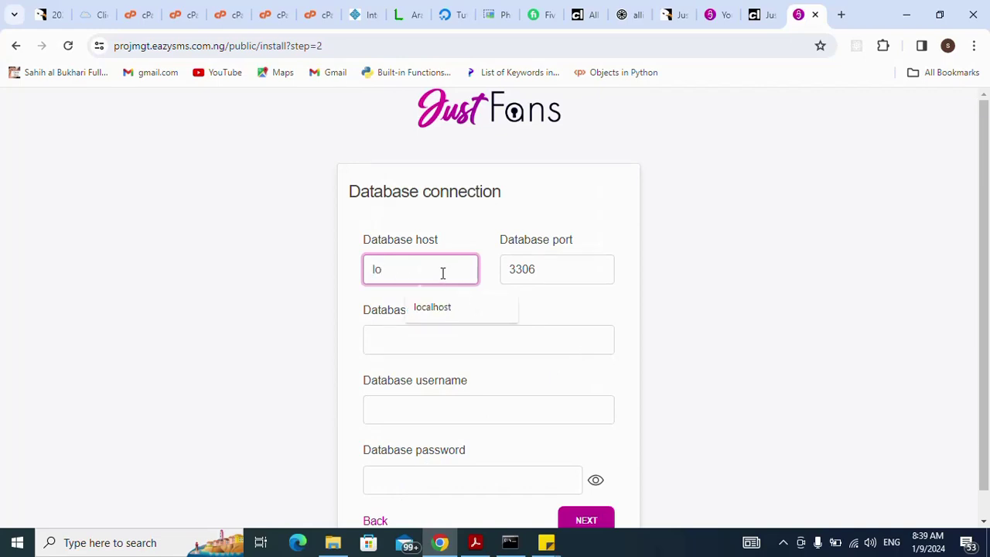
click(449, 313)
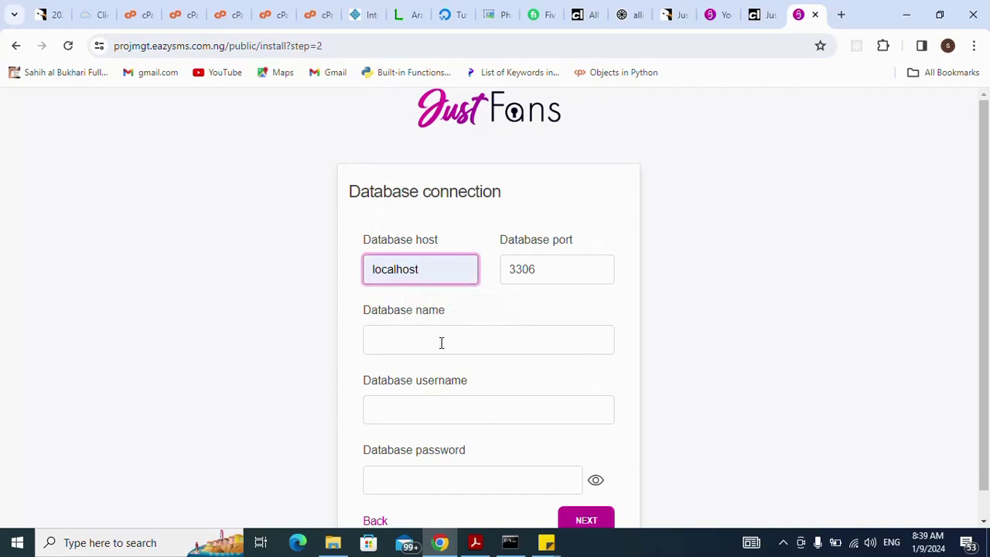
click(440, 342)
click(470, 378)
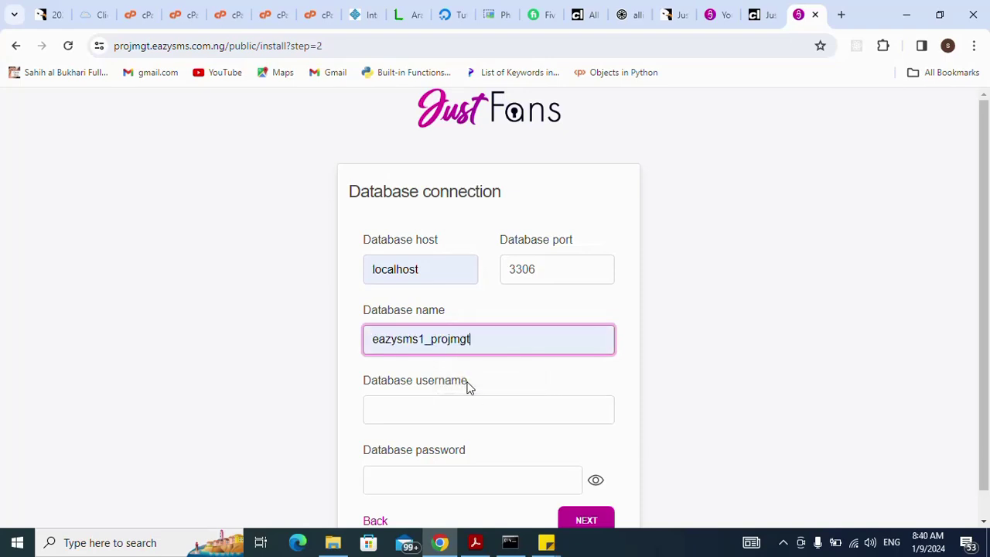
Step: Fill in the saved database username and pasted password, then submit the connection
click(470, 409)
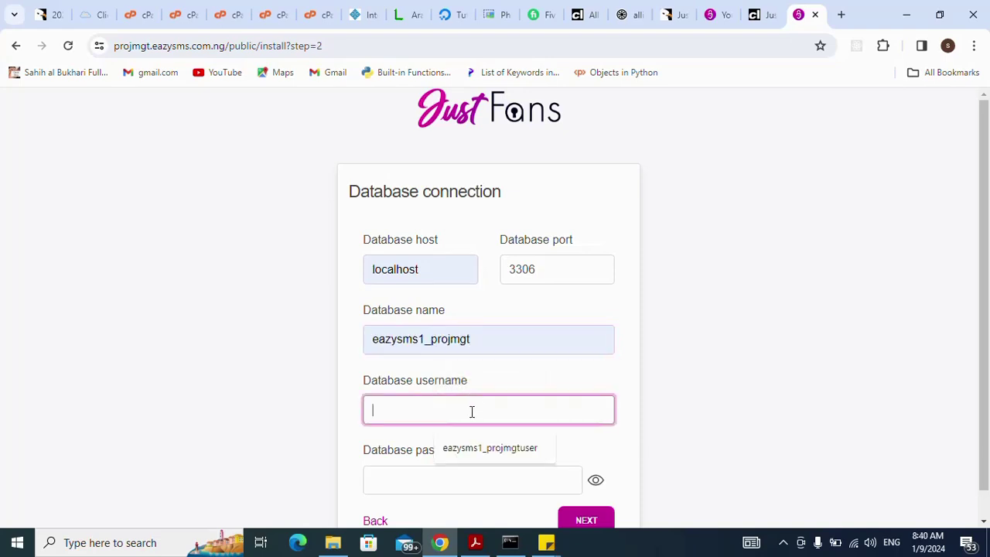
click(481, 454)
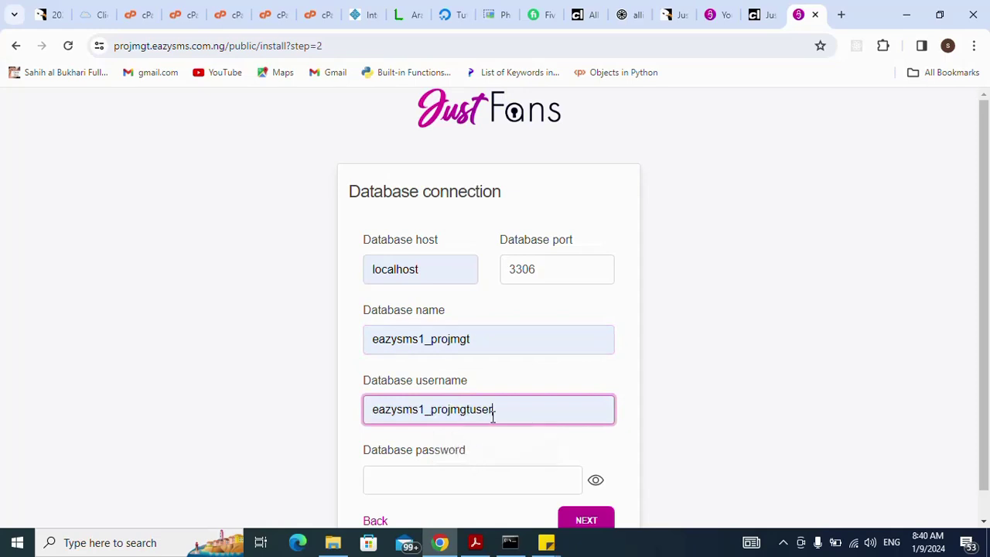
drag(492, 409, 434, 403)
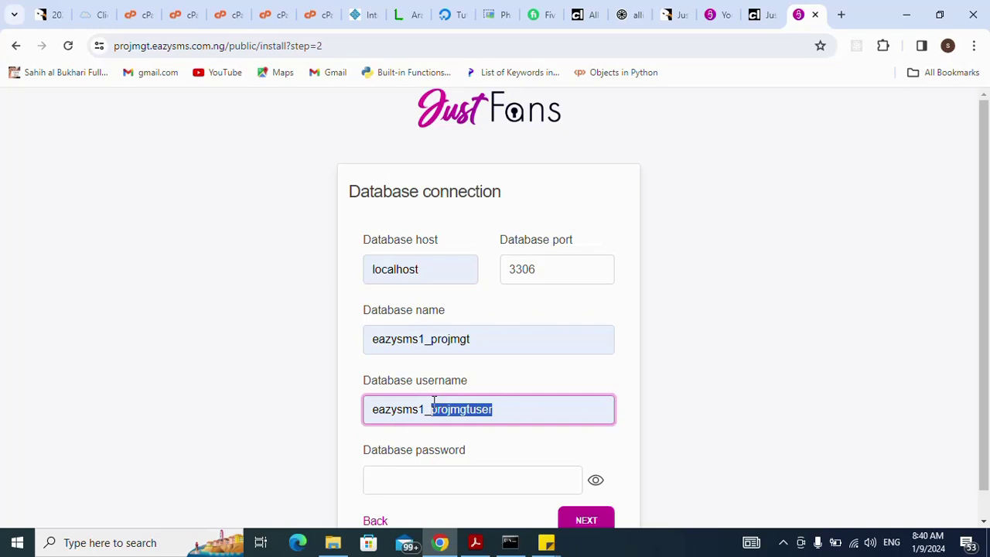
click(430, 487)
key(ctrl+v)
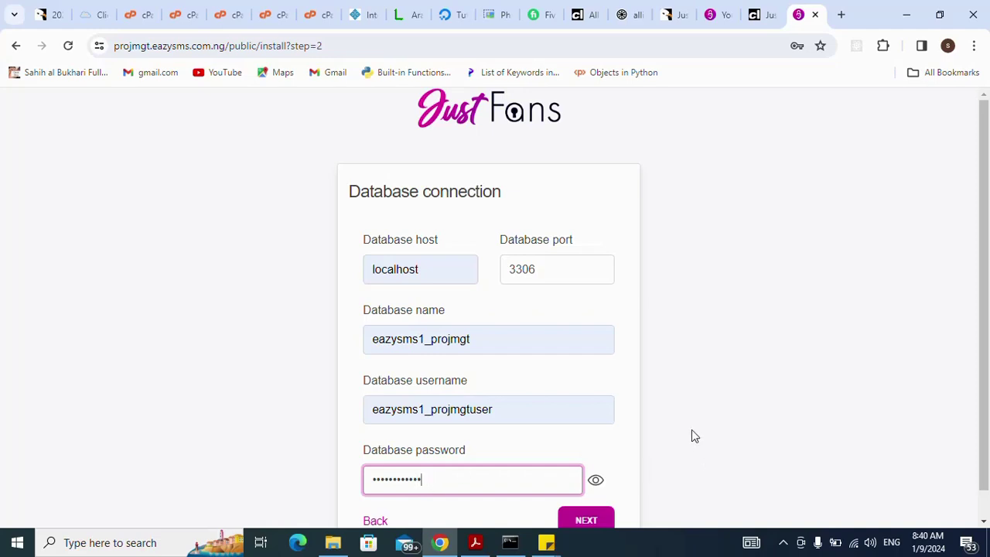
click(596, 520)
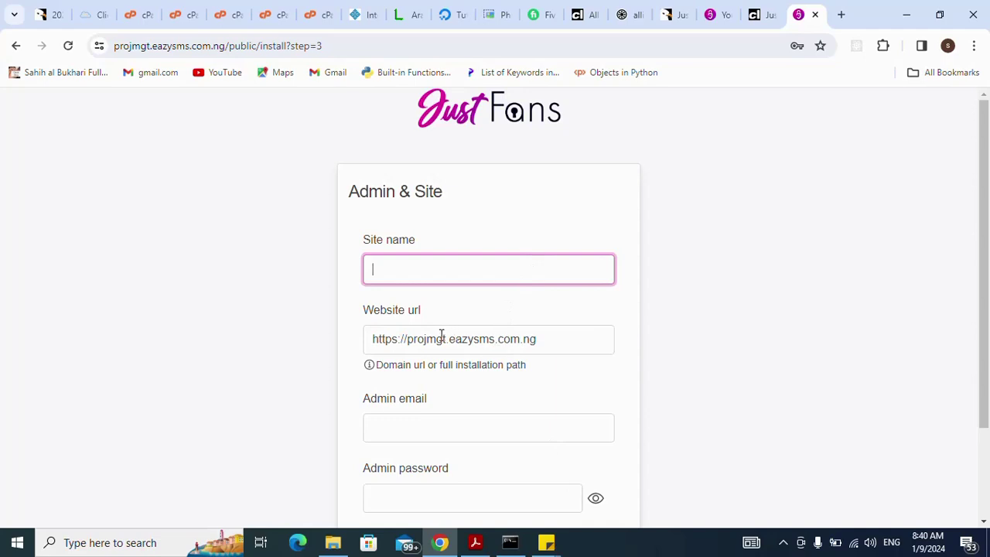
Step: Set site name eazysms, choose the saved admin e-mail and enter the admin password
drag(496, 344, 453, 349)
key(ctrl+c)
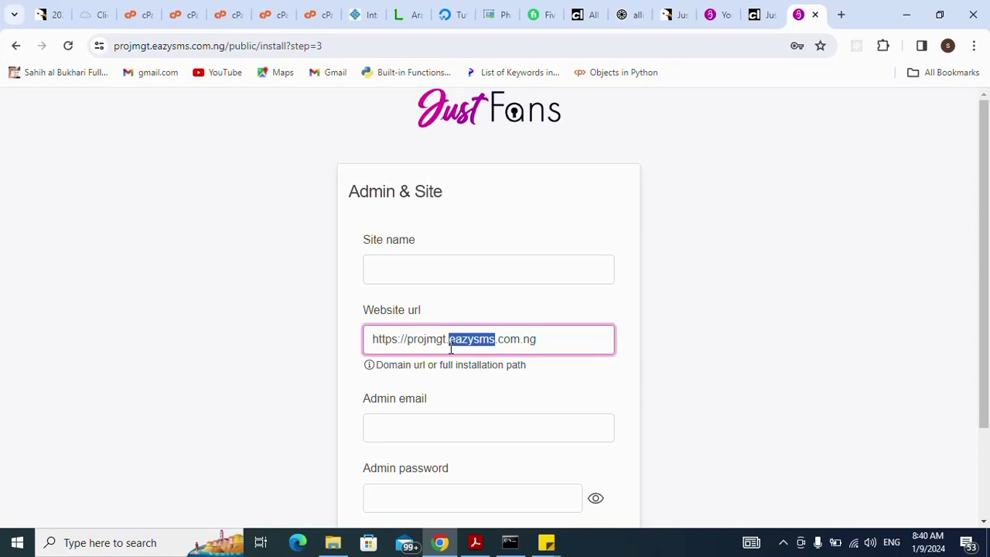
click(448, 277)
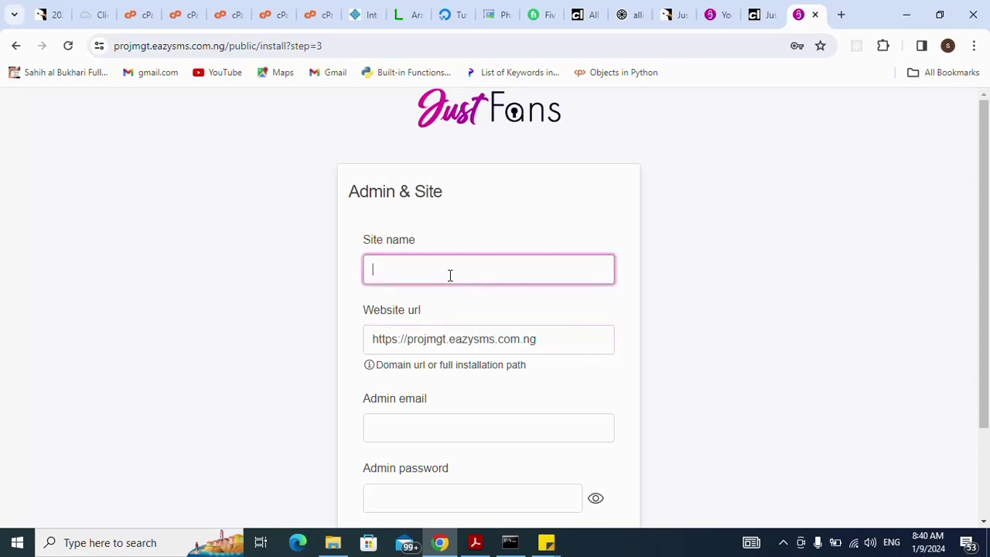
key(ctrl+v)
click(470, 436)
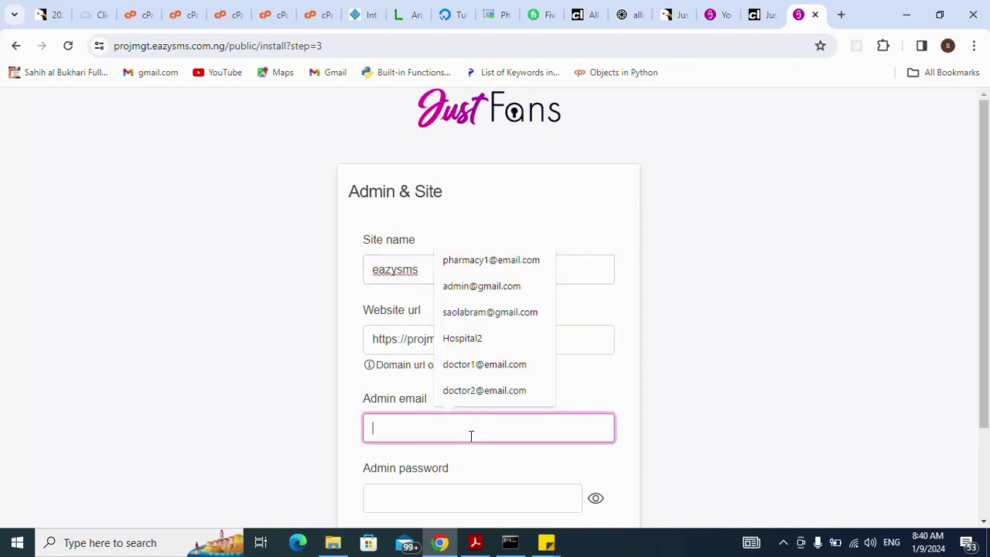
click(506, 288)
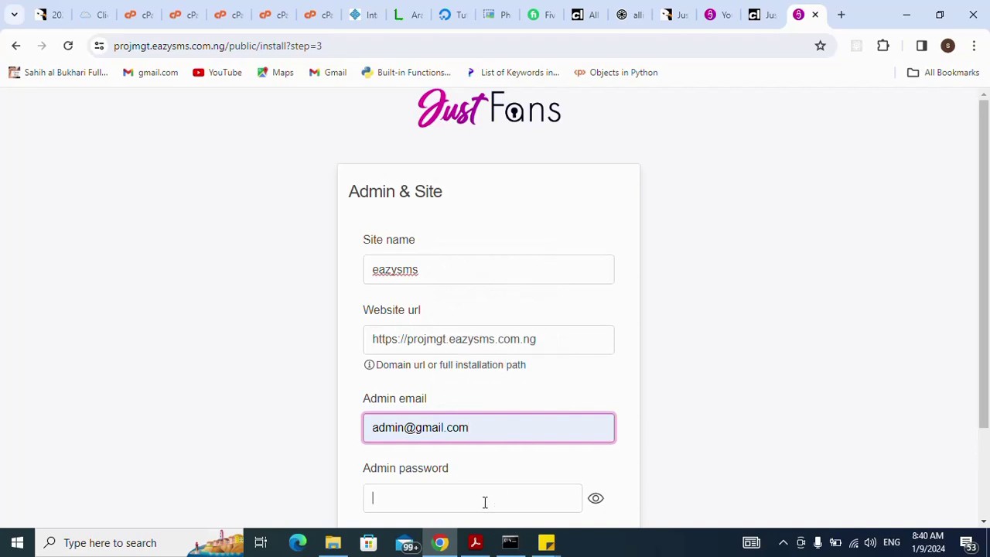
text(••)
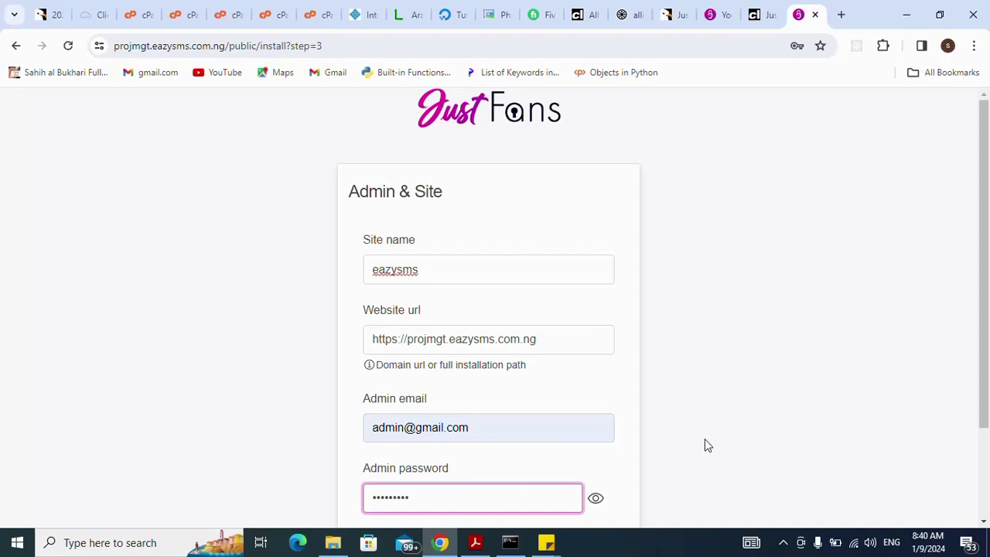
click(731, 437)
Step: Enter the script licence and start the installation with INSTALL SCRIPT
scroll(735, 440, down, 1)
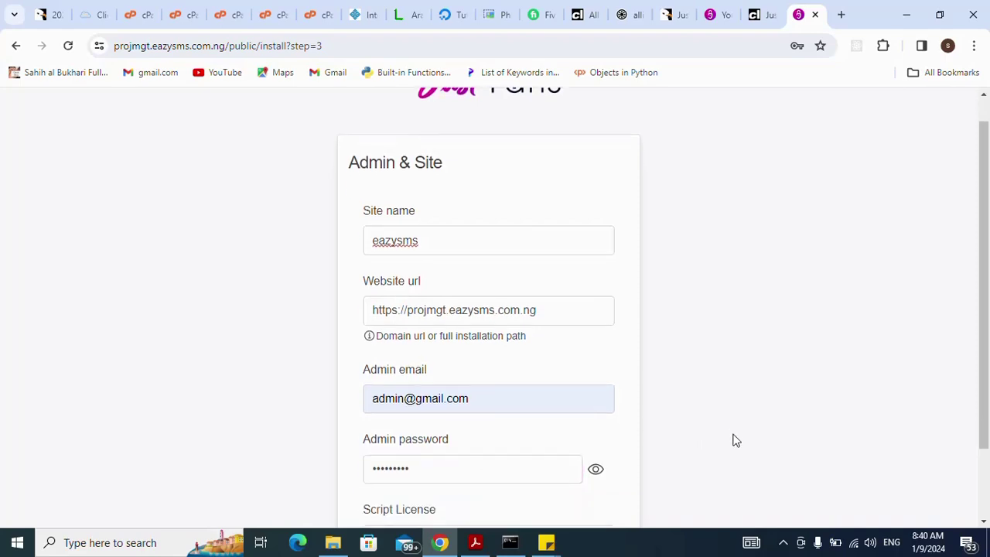
scroll(735, 440, down, 2)
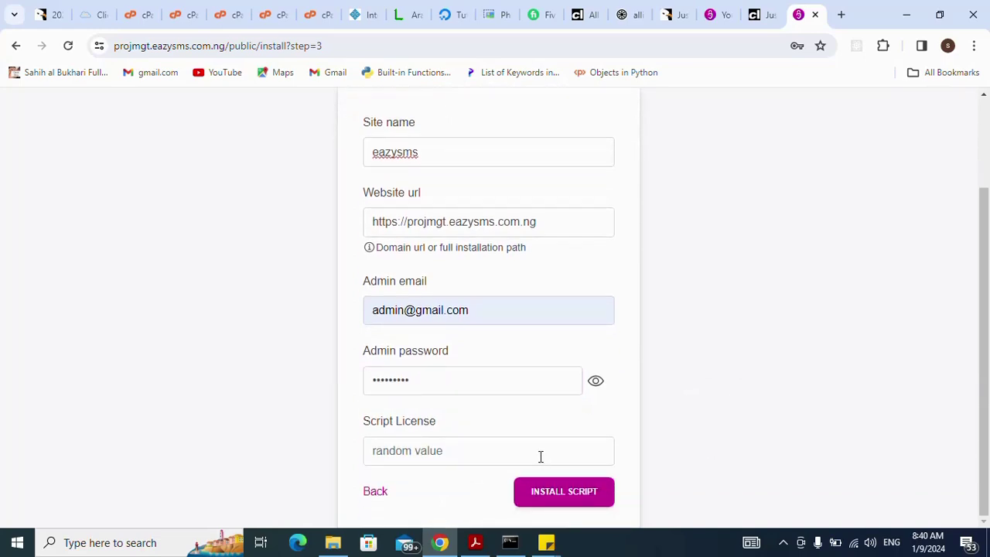
click(458, 454)
text(1234)
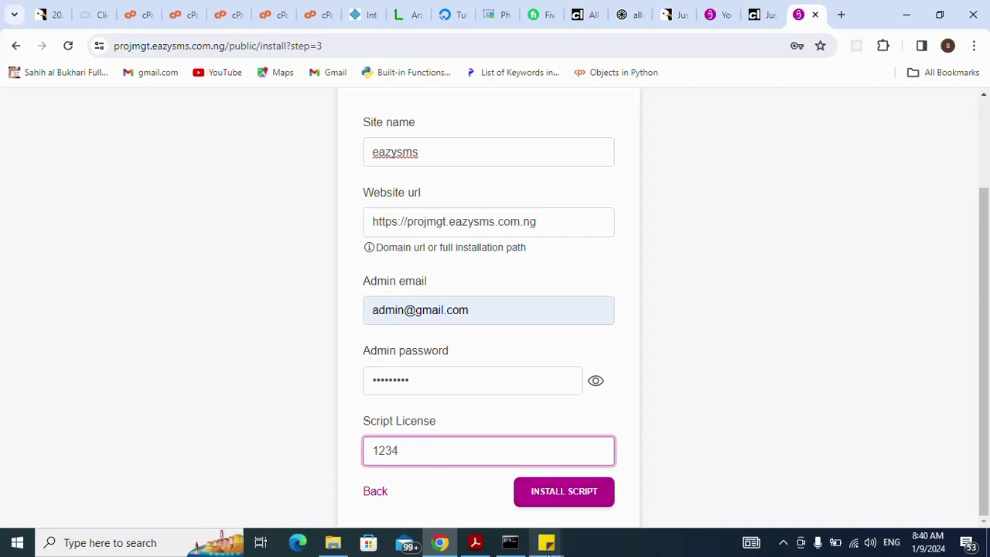
mouse_move(546, 542)
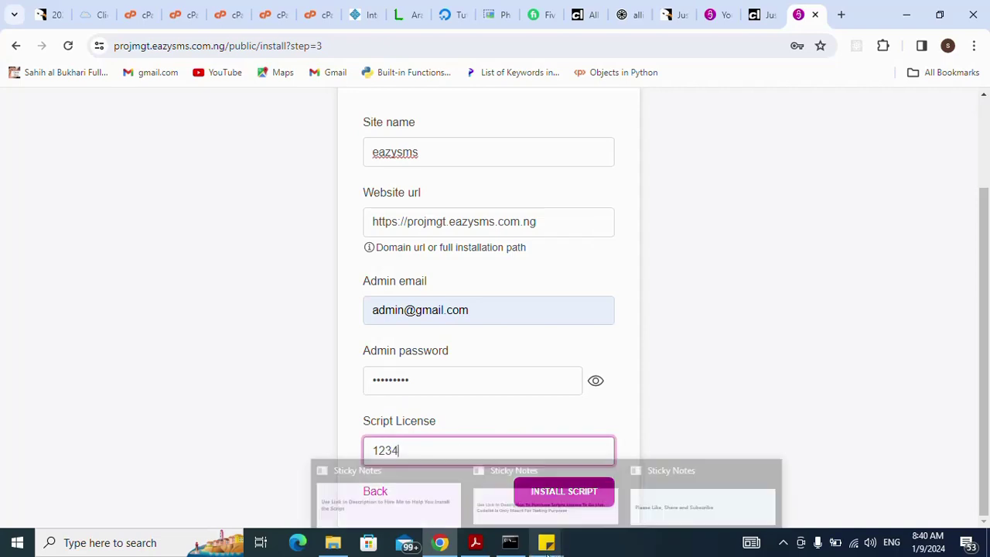
click(663, 510)
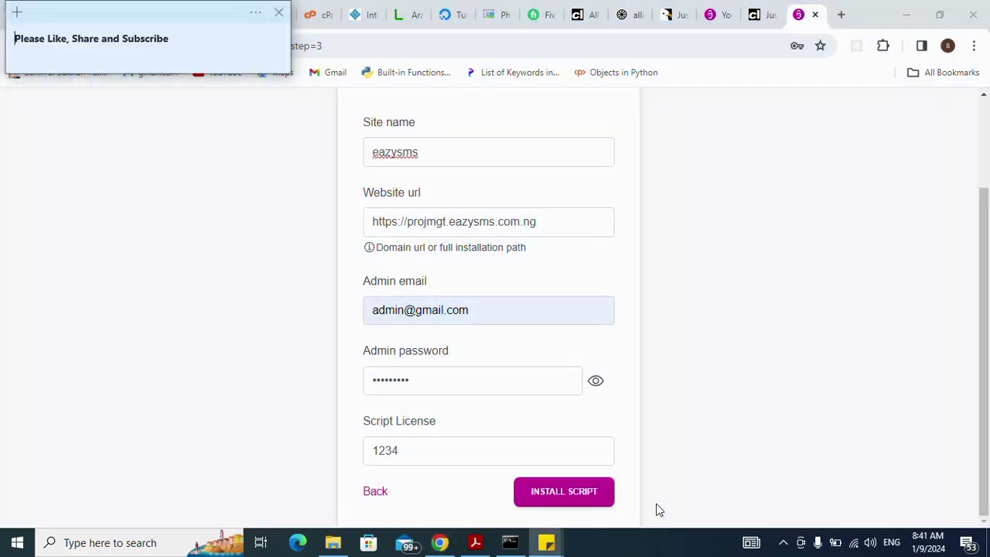
mouse_move(541, 545)
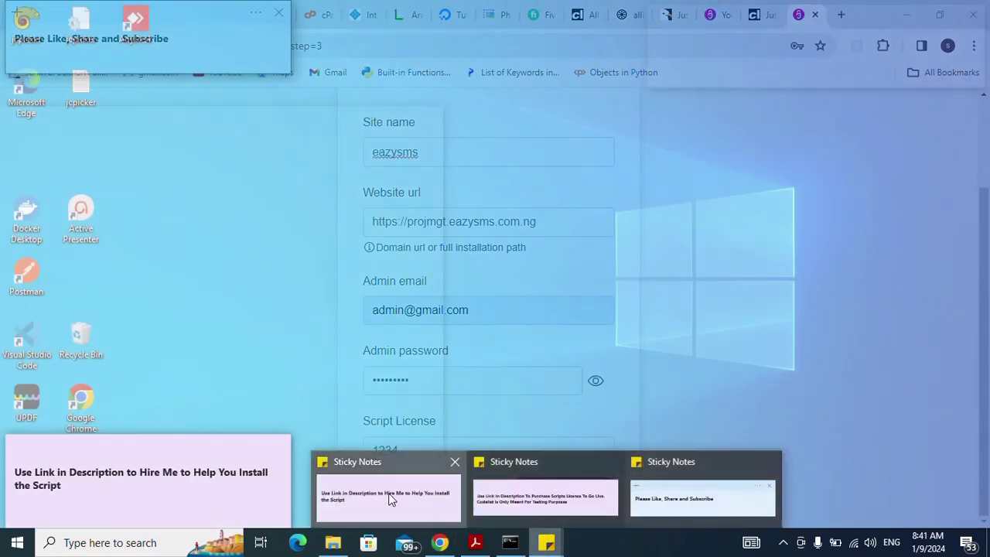
click(390, 497)
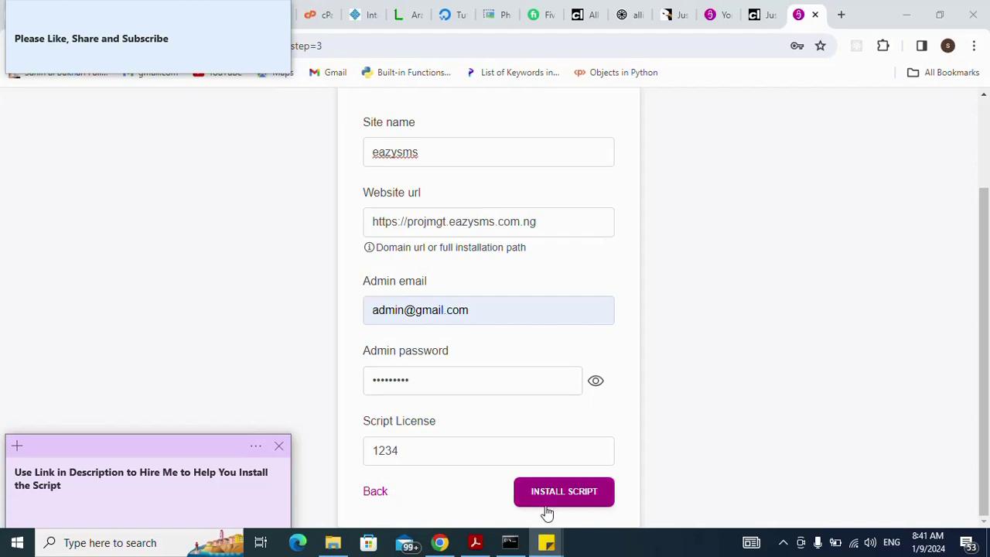
click(584, 501)
click(584, 501)
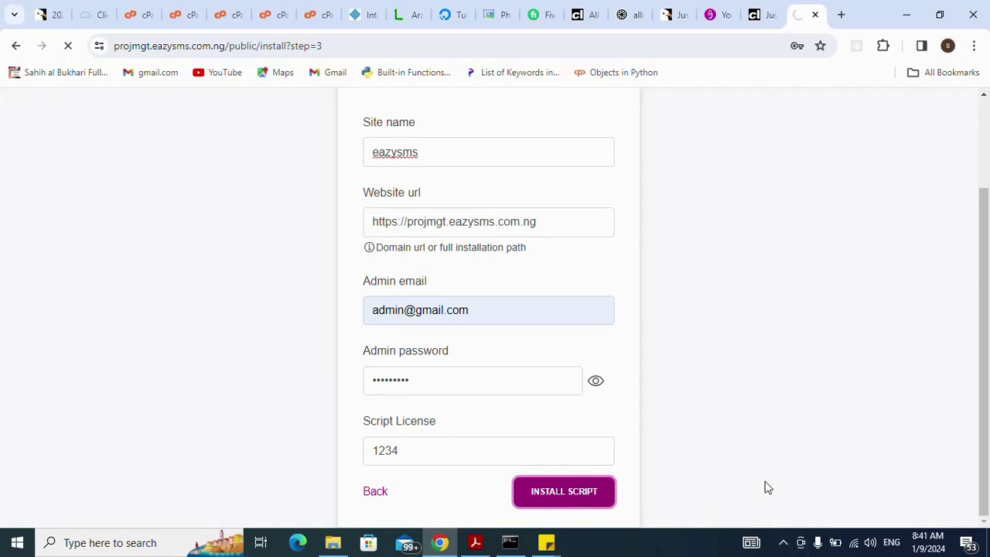
Step: Cut the finishInstall address back to the domain and load the site root
click(784, 543)
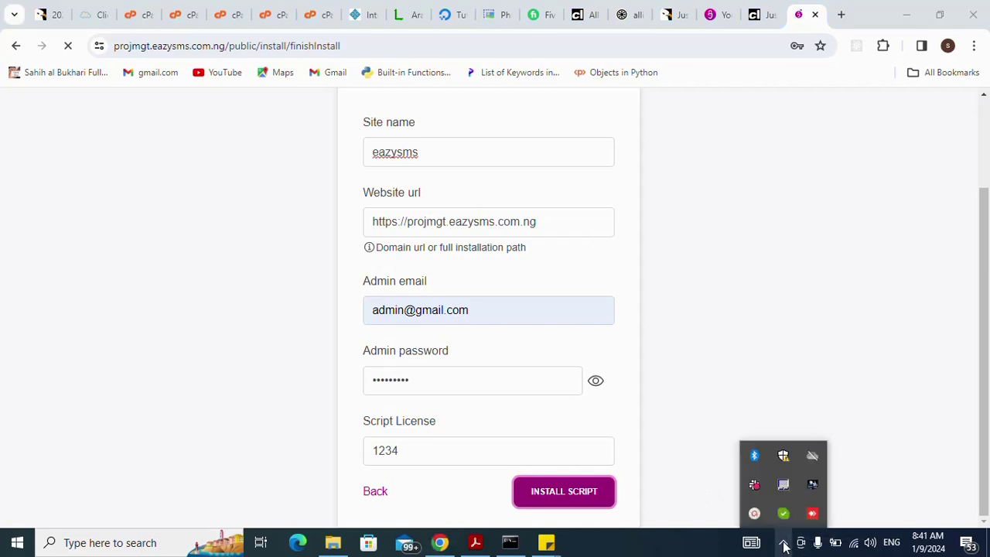
click(751, 513)
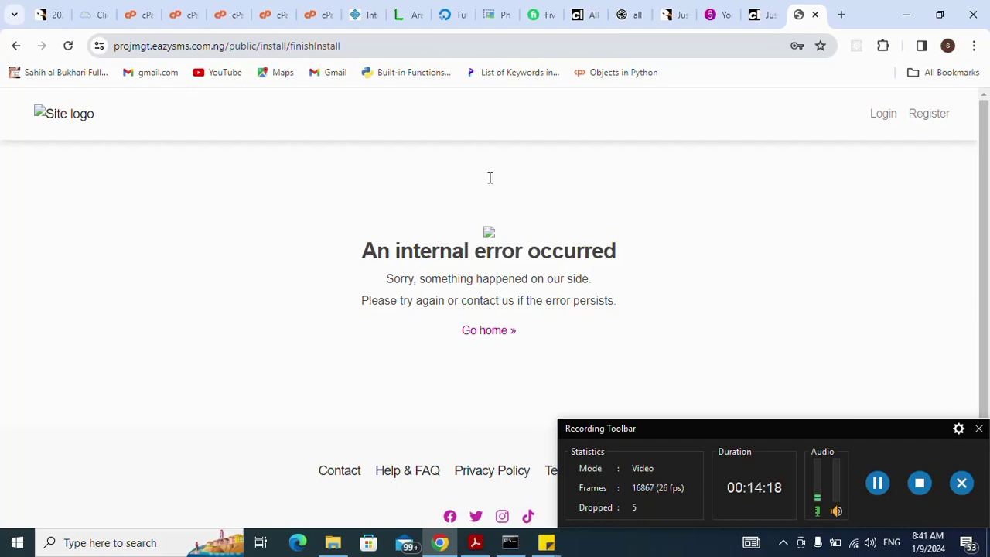
double_click(348, 46)
key(BackSpace)
key(BackSpace)
key(BackSpace)
key(BackSpace)
key(BackSpace)
key(BackSpace)
key(BackSpace)
key(BackSpace)
key(BackSpace)
key(BackSpace)
key(BackSpace)
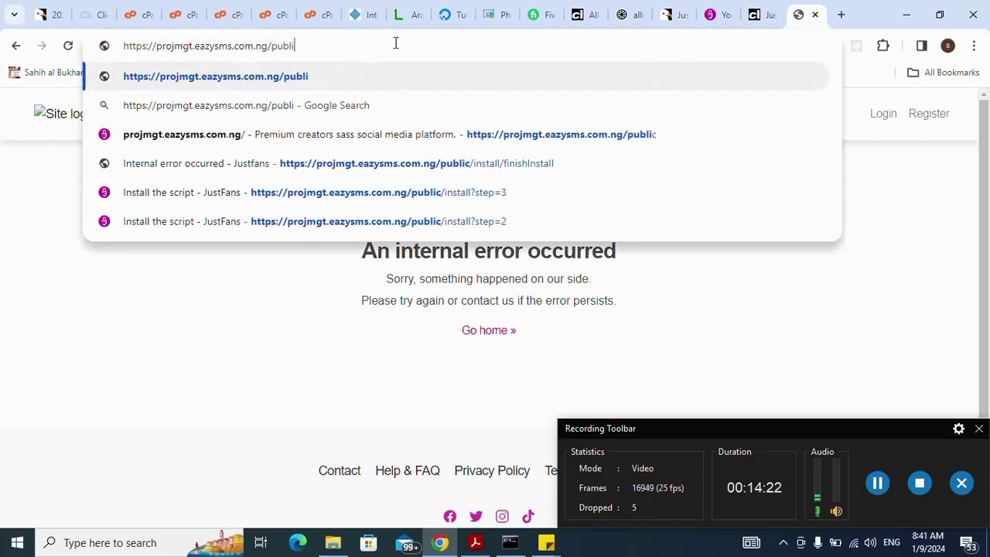
key(BackSpace)
key(BackSpace)
key(BackSpace)
key(BackSpace)
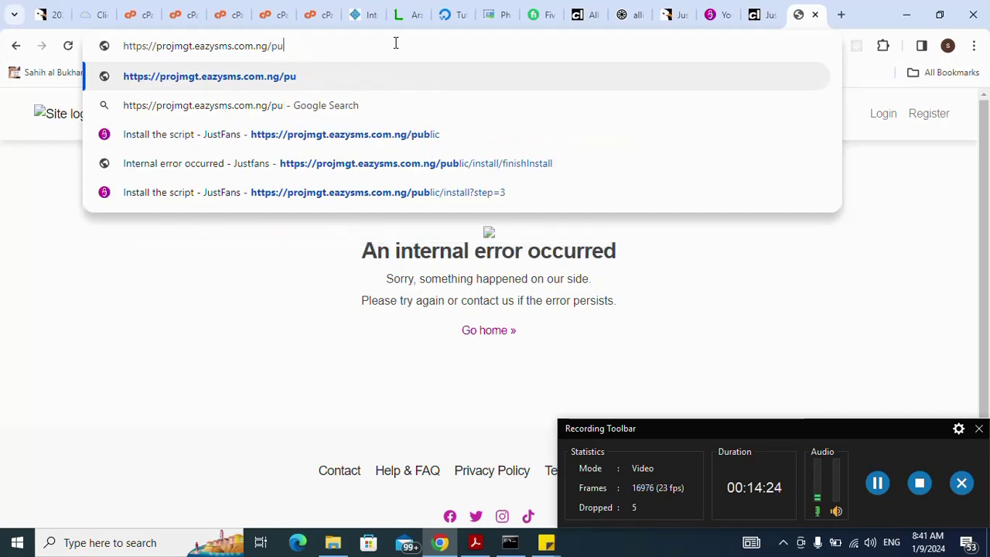
key(BackSpace)
key(Return)
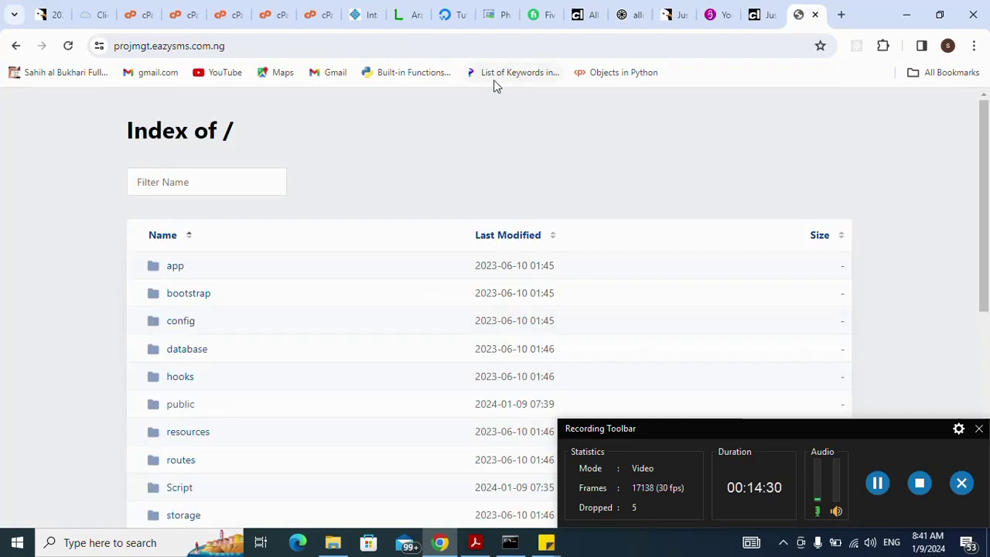
Step: Load projmgt.eazysms.com.ng/public/ to show the Make more money landing page
click(460, 46)
key(End)
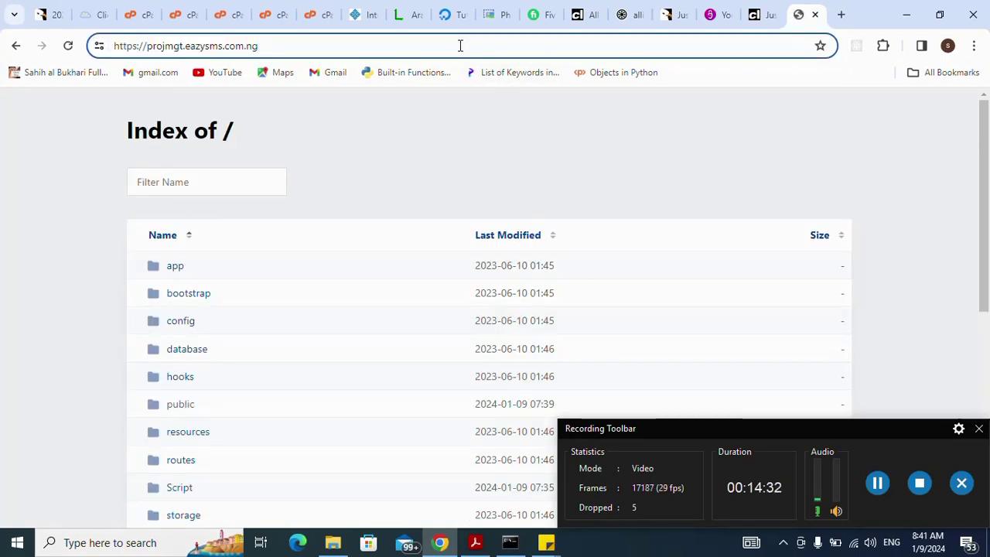
text(/p)
key(Return)
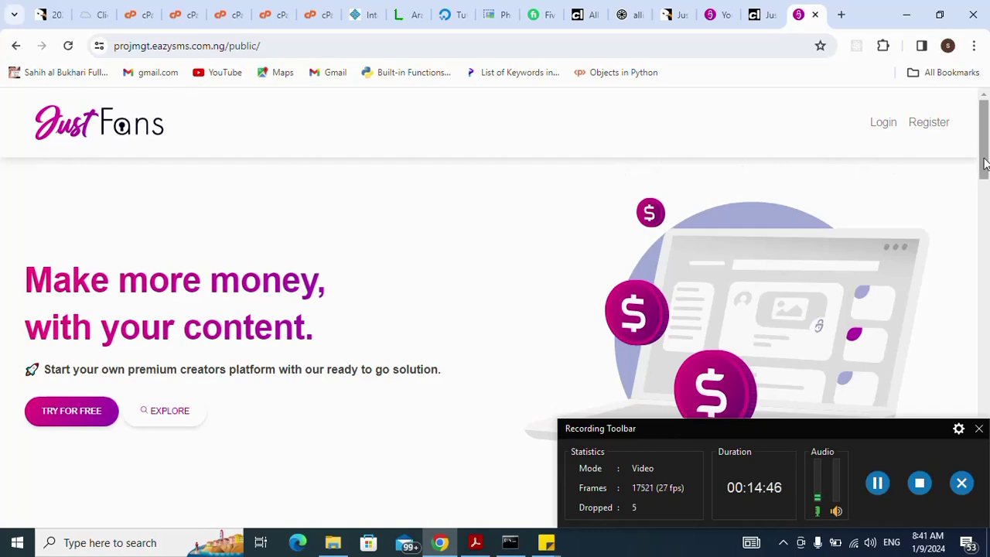
scroll(984, 163, down, 4)
scroll(983, 140, up, 4)
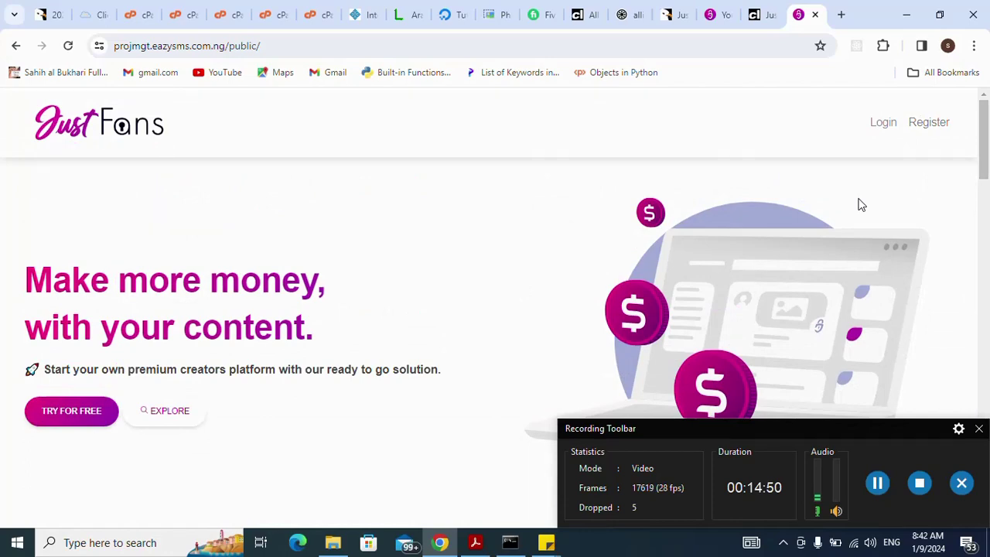
Step: On the login page, sign in with the saved admin e-mail, trying two passwords
click(881, 123)
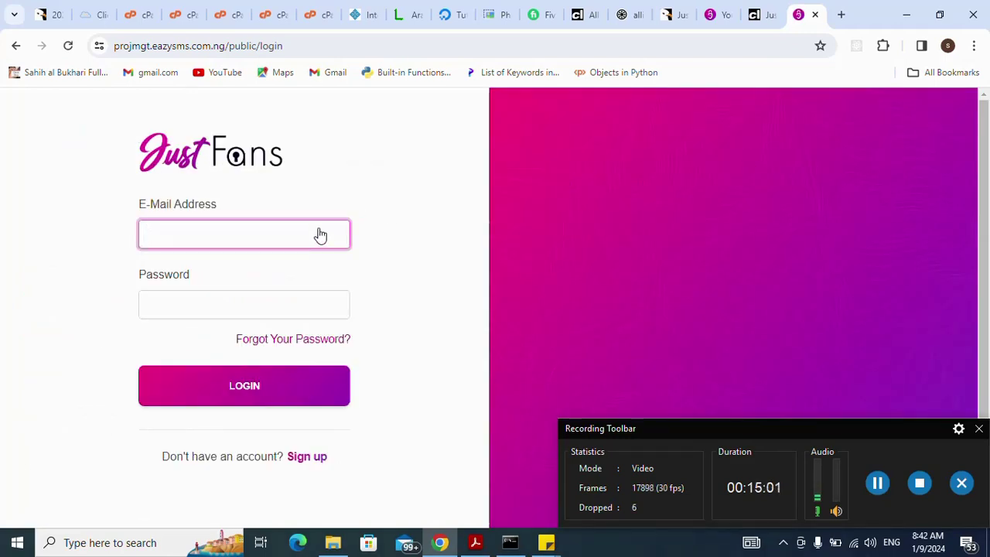
text(ad)
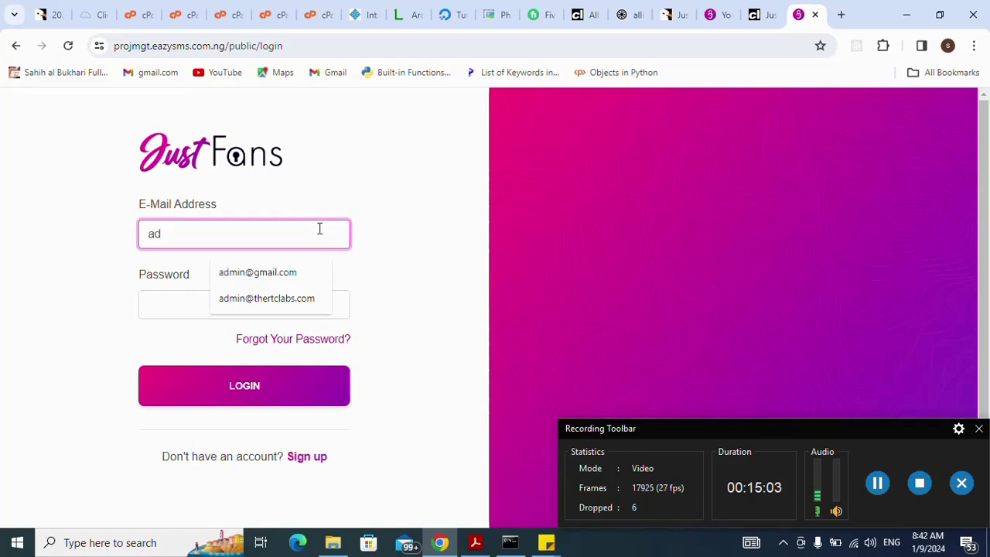
click(300, 269)
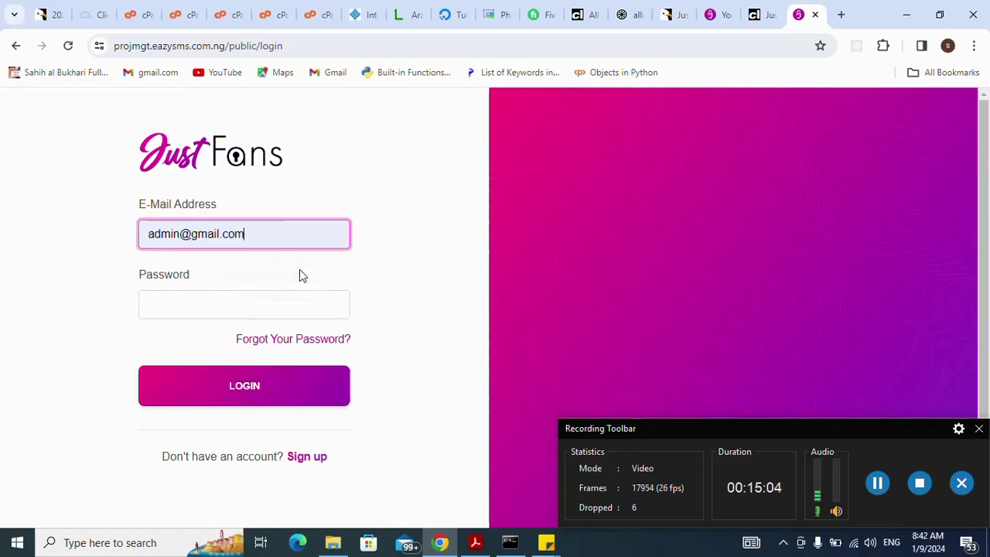
click(272, 305)
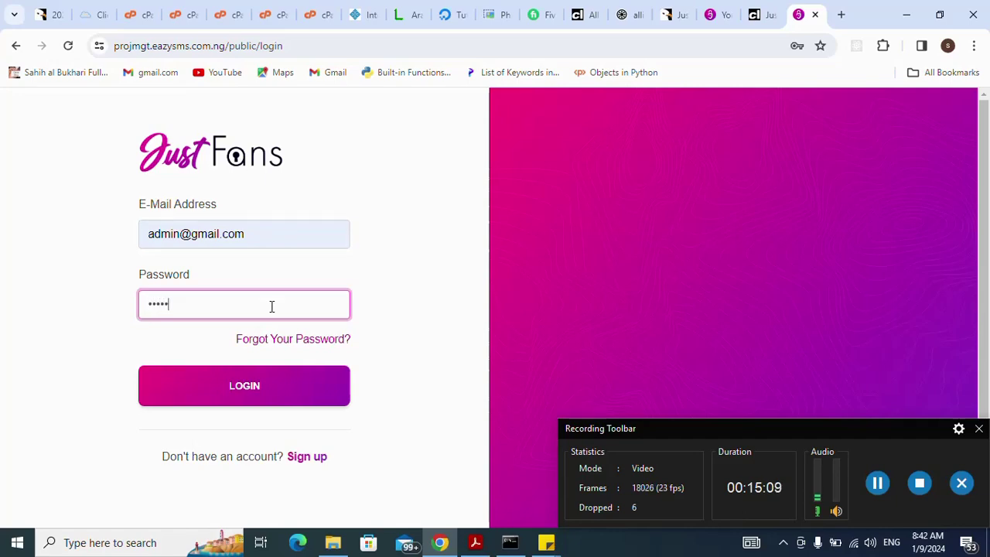
click(240, 387)
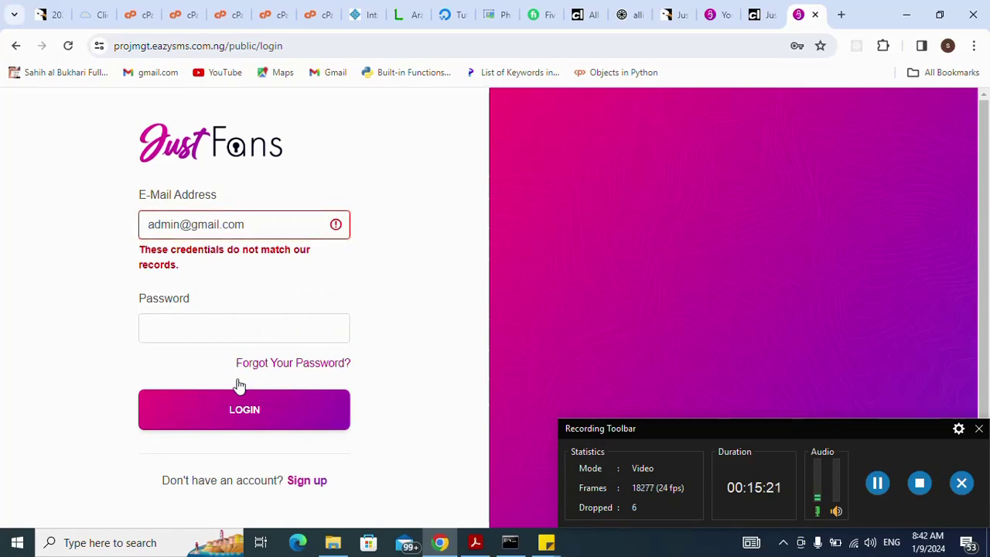
click(249, 331)
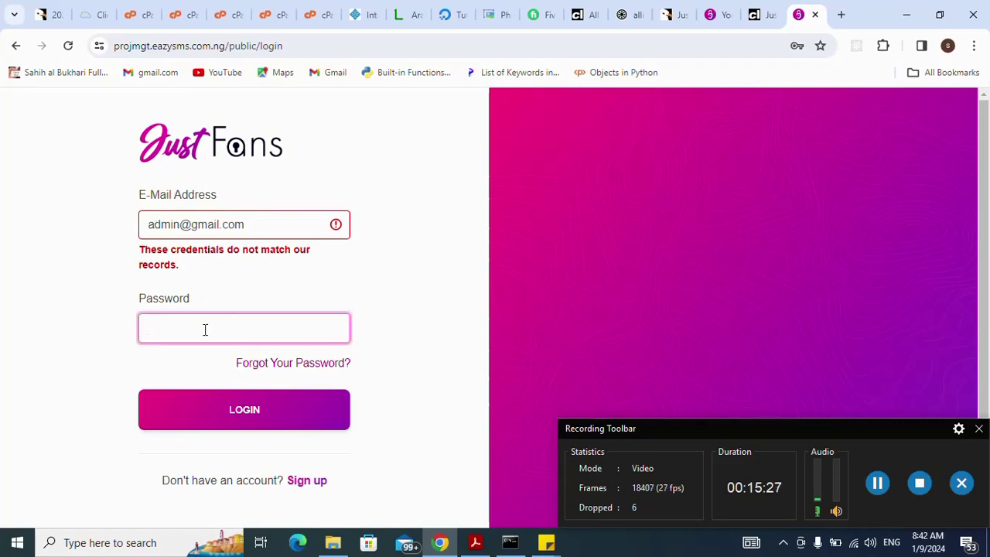
text(password)
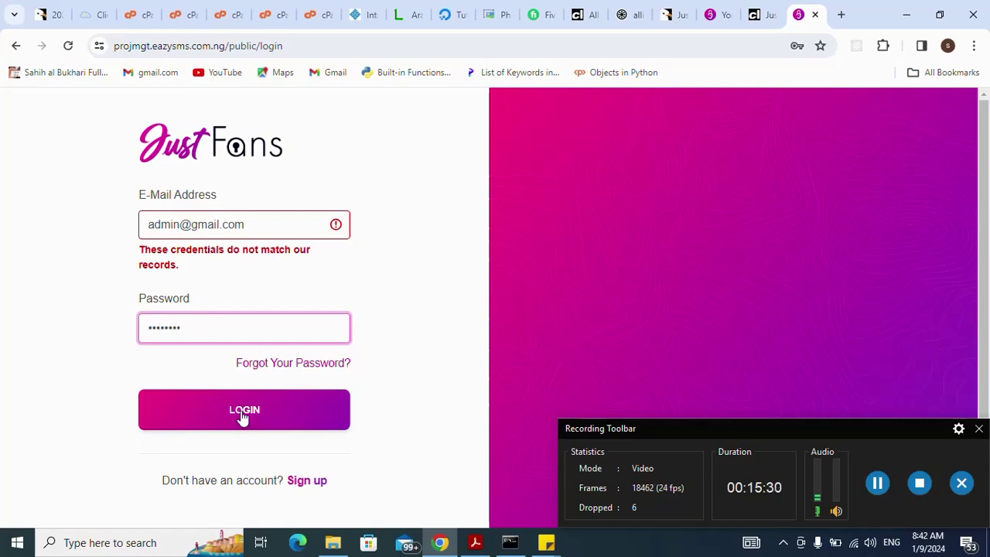
click(242, 416)
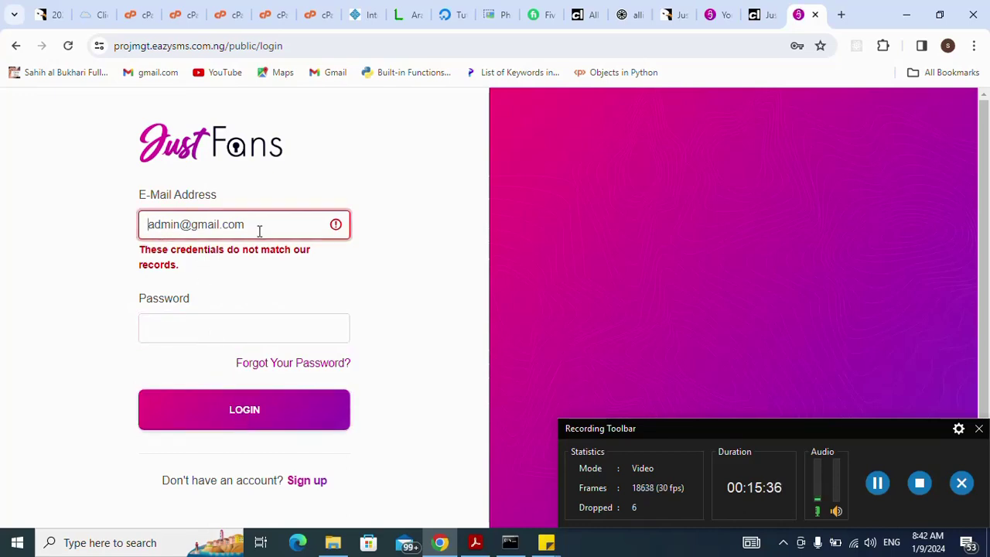
Step: Retype the admin e-mail, enter another password and submit the login again
key(BackSpace)
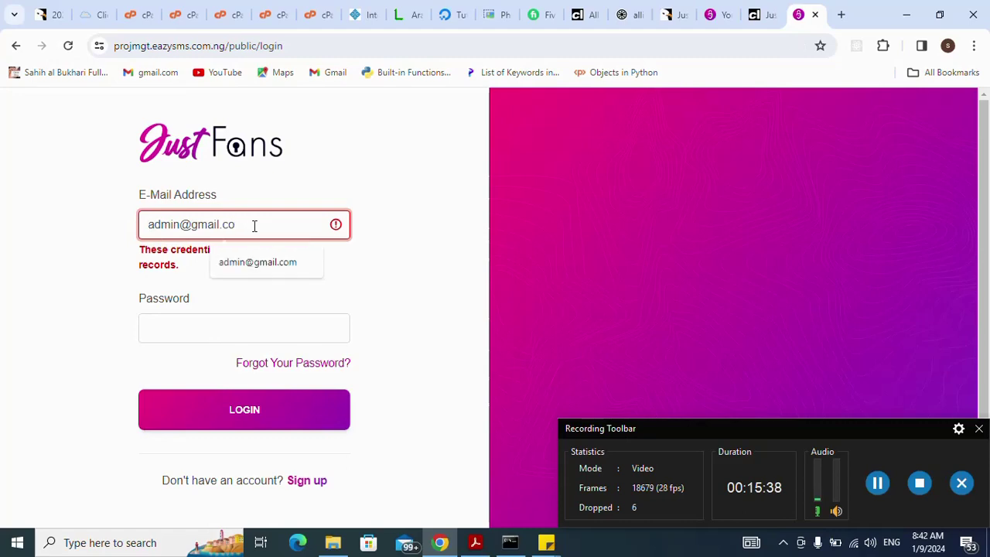
key(ctrl+a)
key(BackSpace)
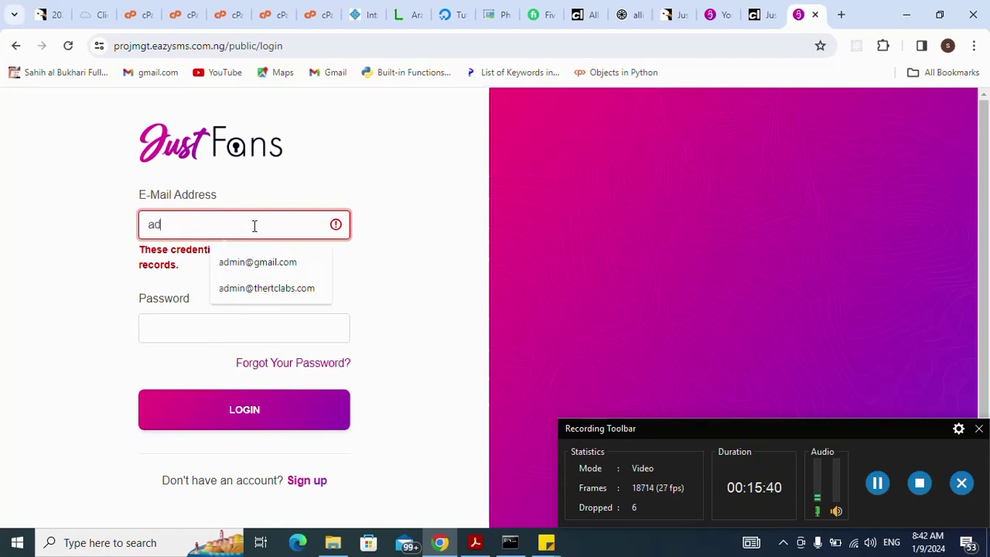
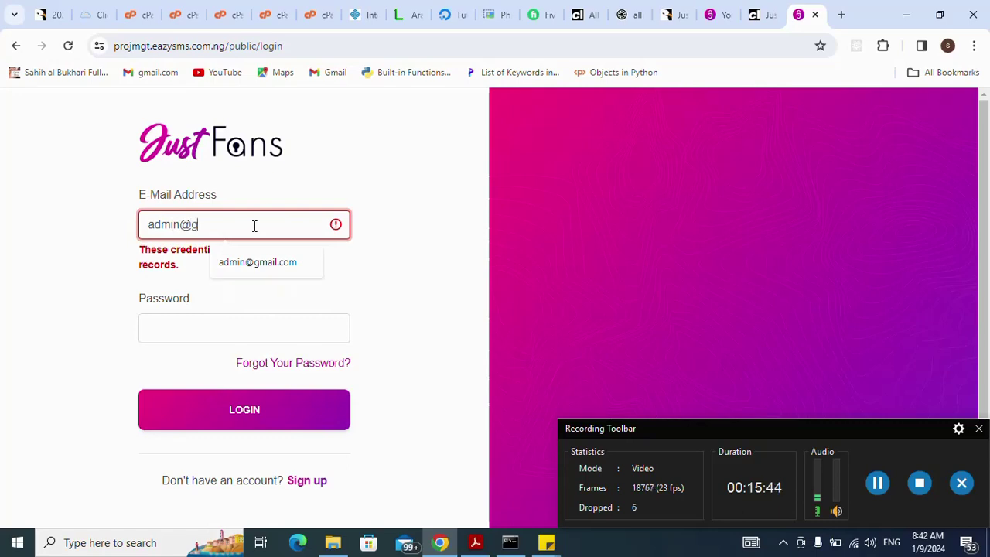
click(228, 331)
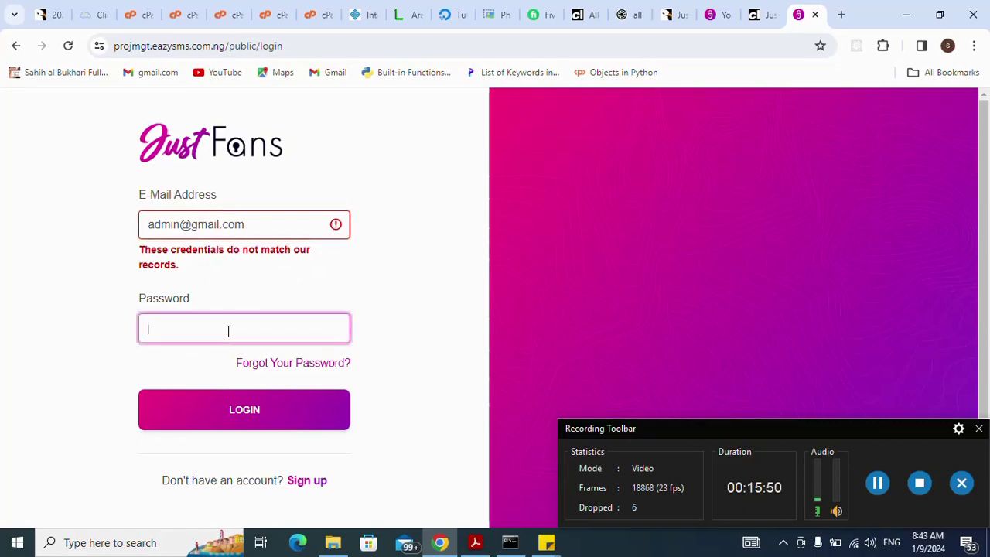
click(249, 419)
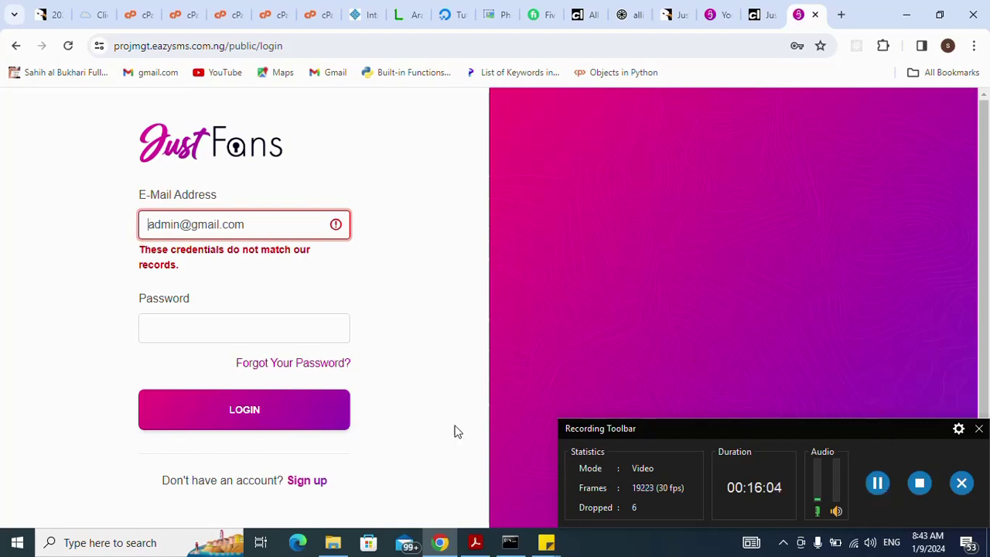
Step: On the sign-up form, enter the user's name and the saved admin e-mail, adding '01' before the @
click(304, 482)
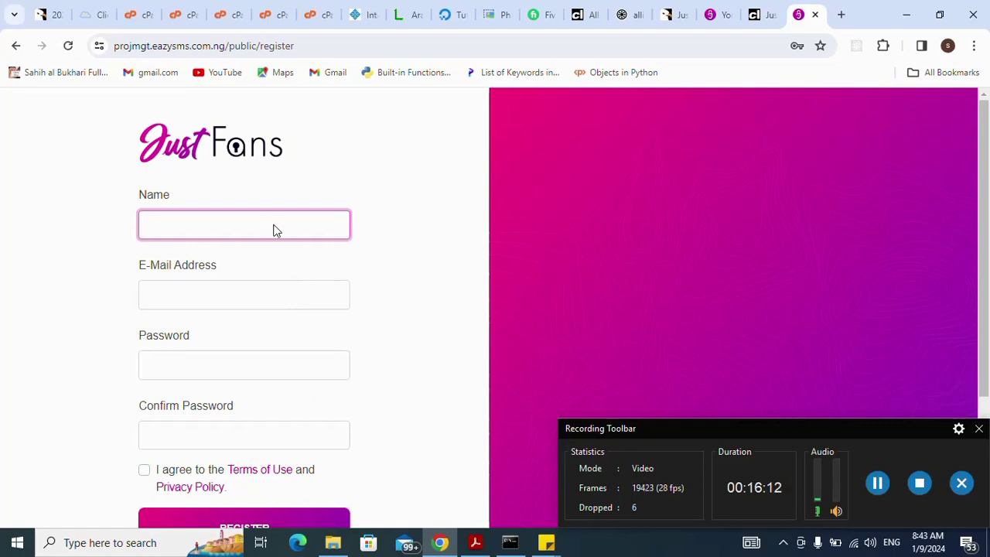
text(sa)
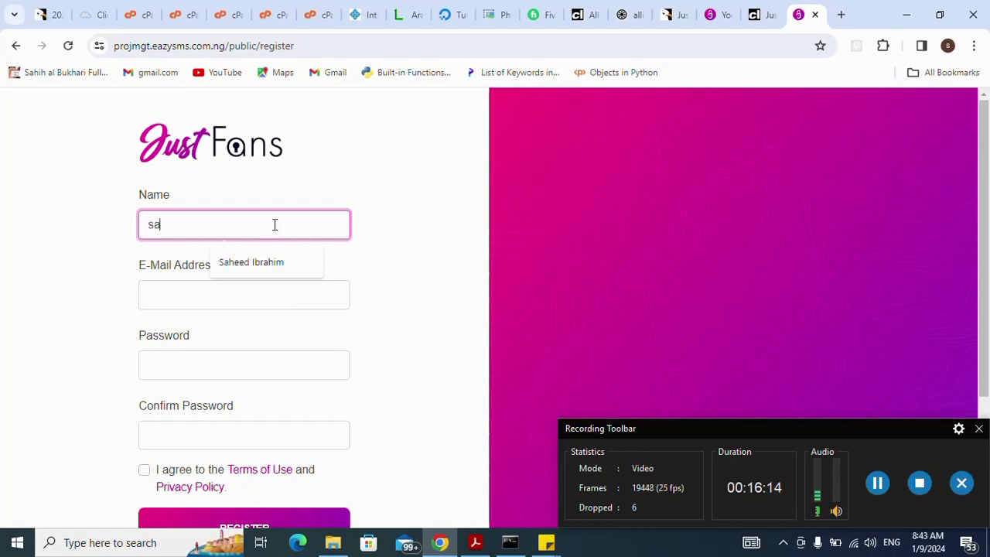
text(heed)
click(218, 301)
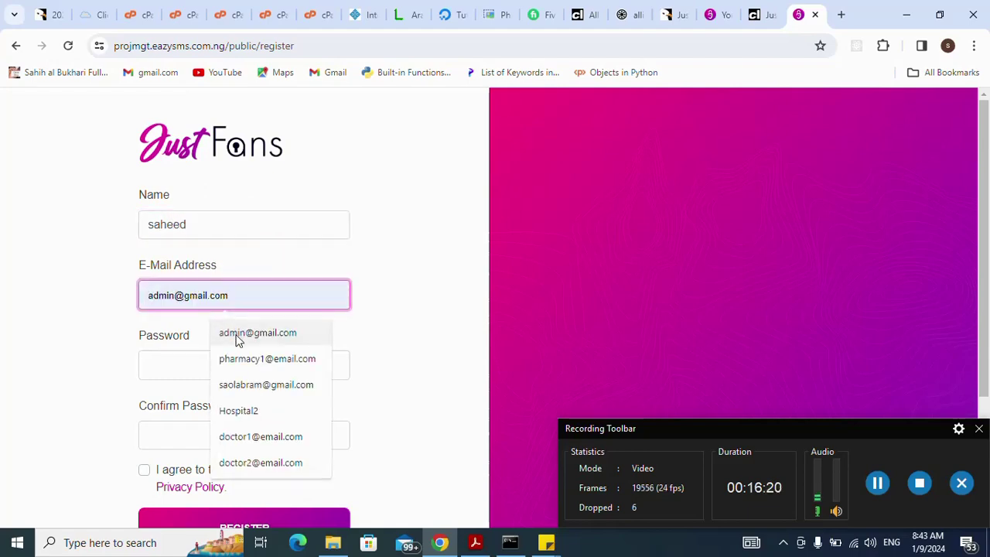
click(235, 334)
click(179, 299)
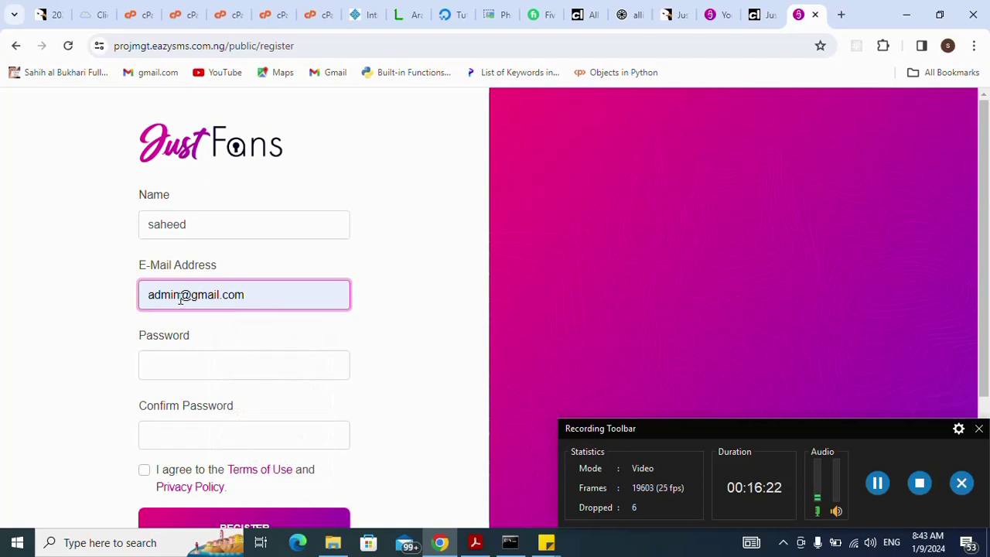
text(01)
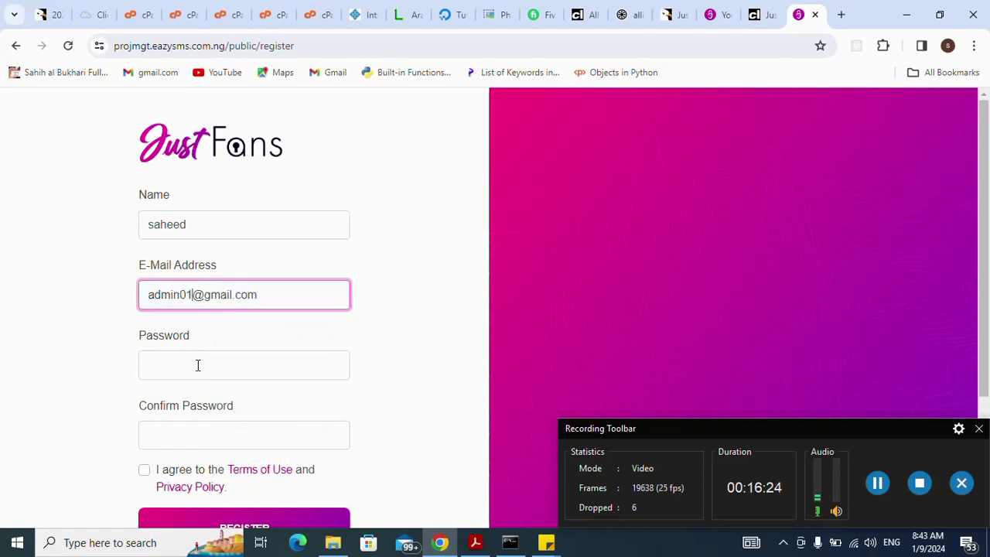
Step: Enter and confirm the account password, accept the Terms of Use, and submit the registration
click(197, 365)
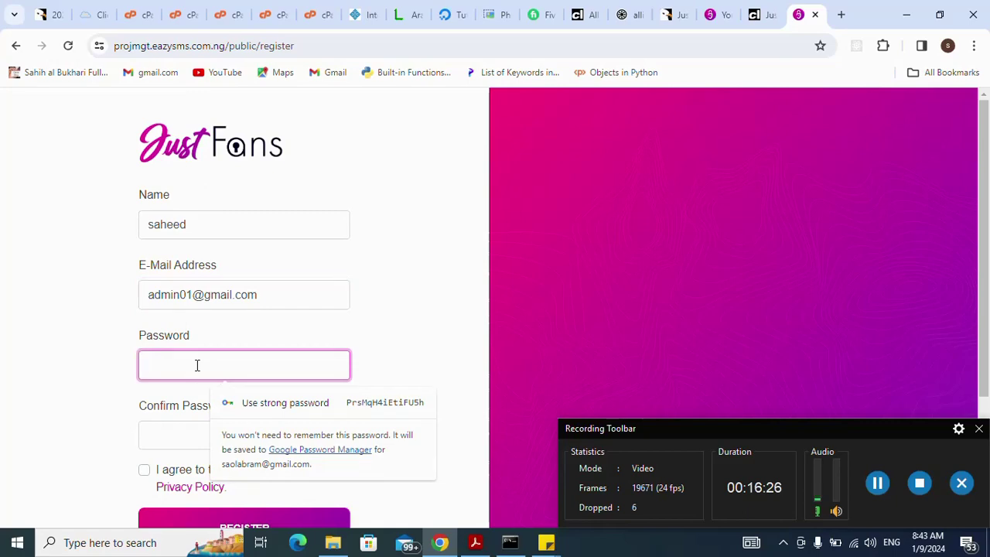
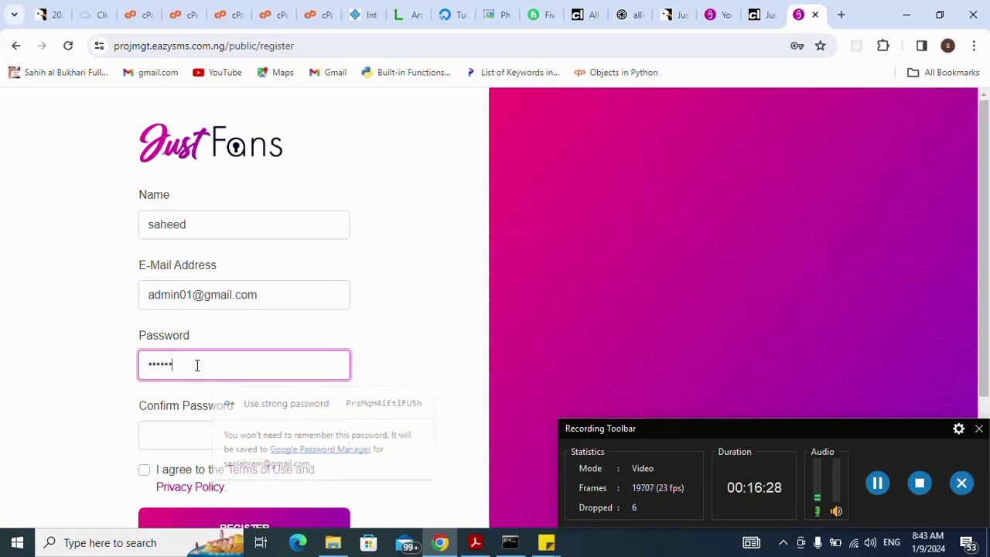
click(192, 434)
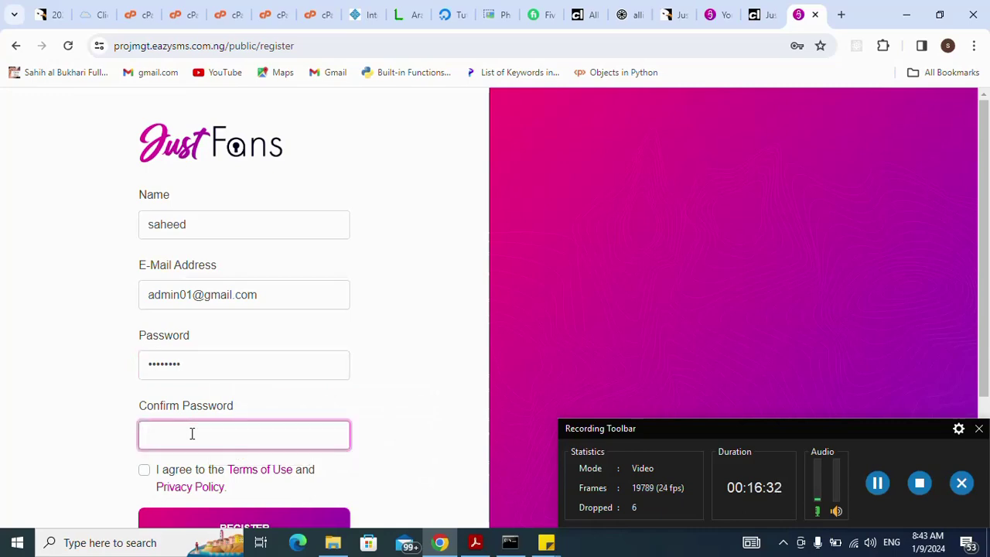
click(146, 471)
click(184, 518)
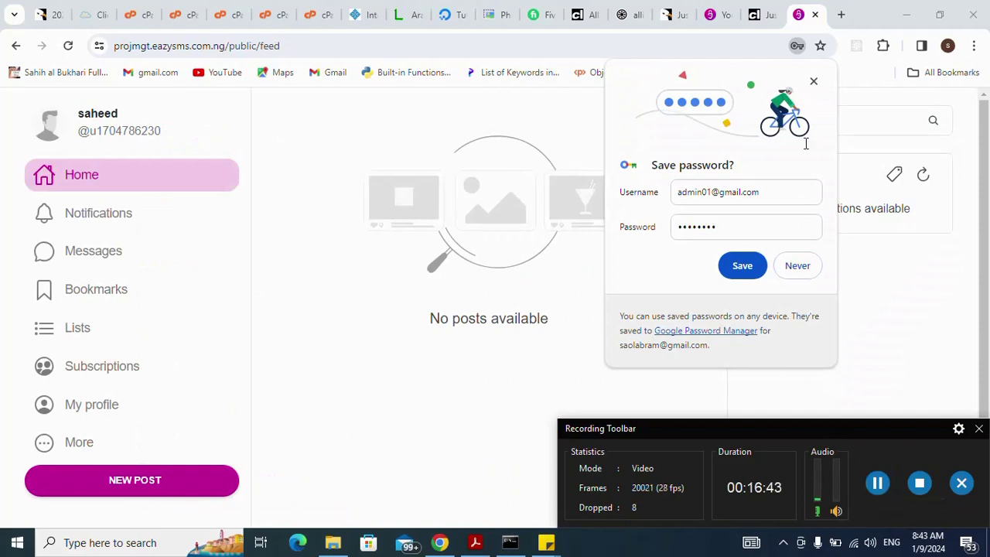
Step: Dismiss the browser's save-password prompt, view the empty Notifications page, then go to Messages
click(815, 81)
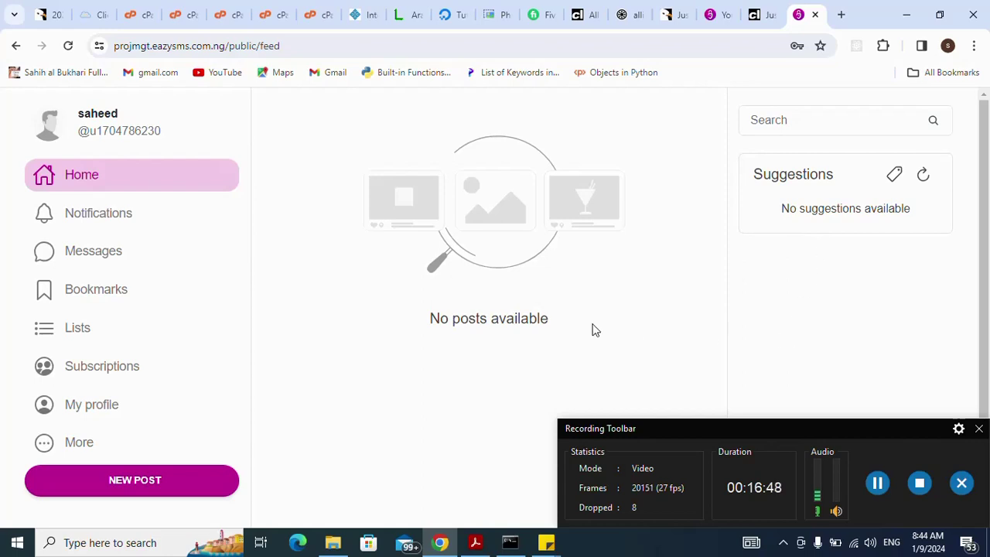
click(129, 222)
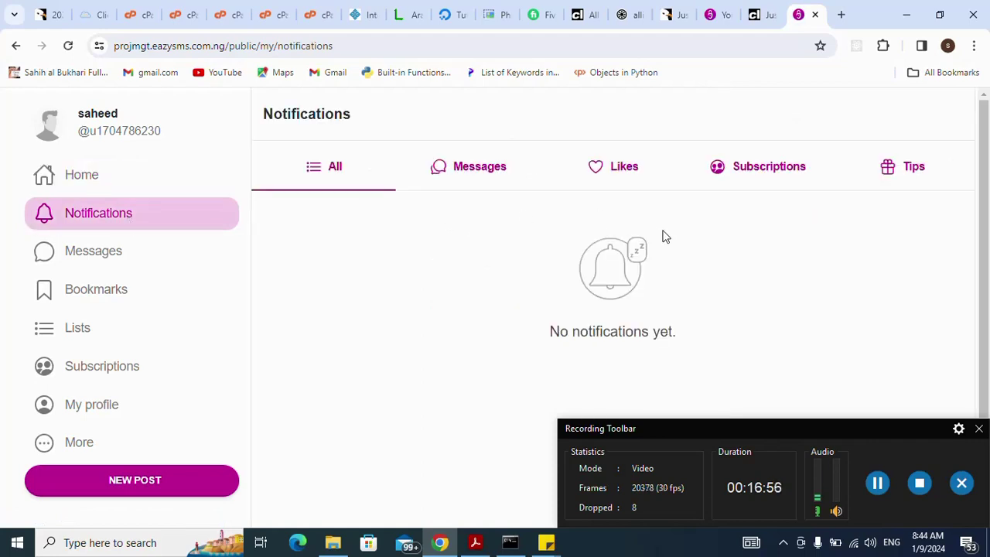
click(109, 261)
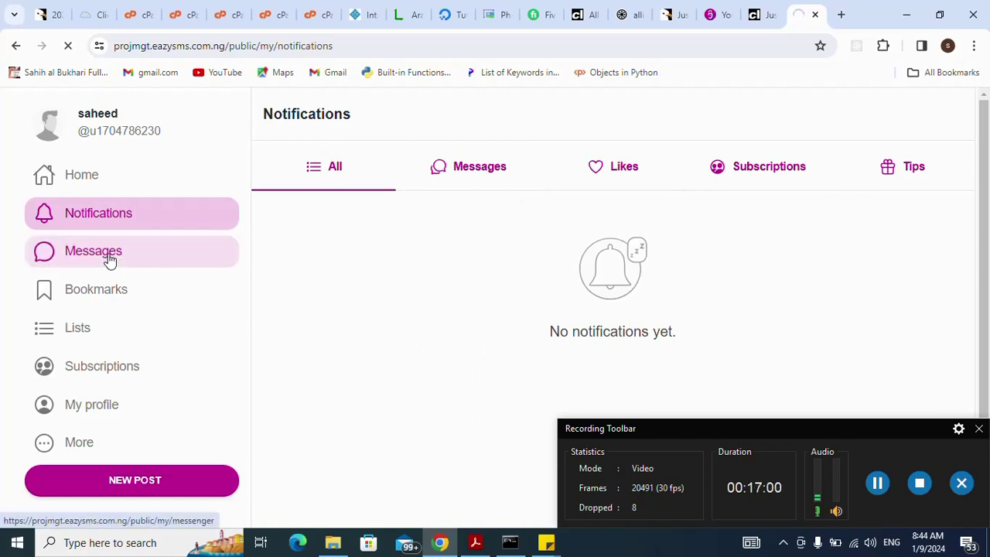